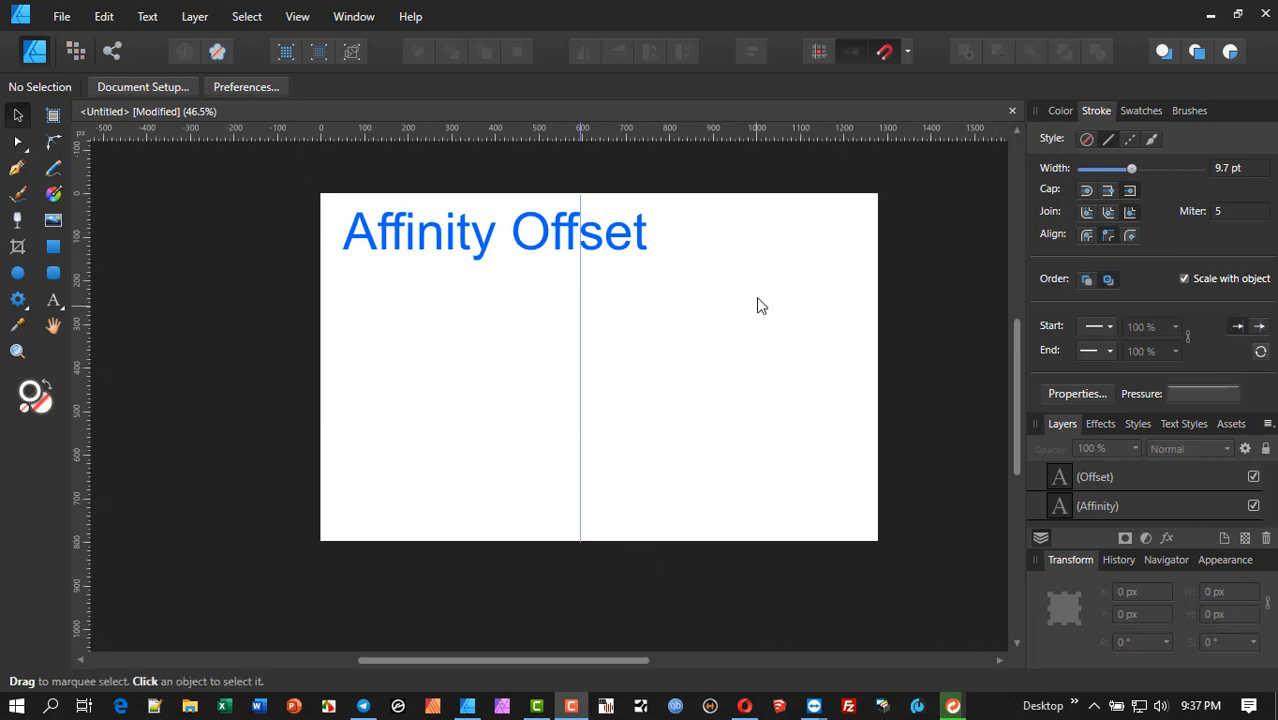
# - Draw a closed irregular ten-node shape about 370 × 422 px with the Pen tool, below the title's first word
pyautogui.scroll(3, 756, 305)
pyautogui.scroll(1, 650, 320)
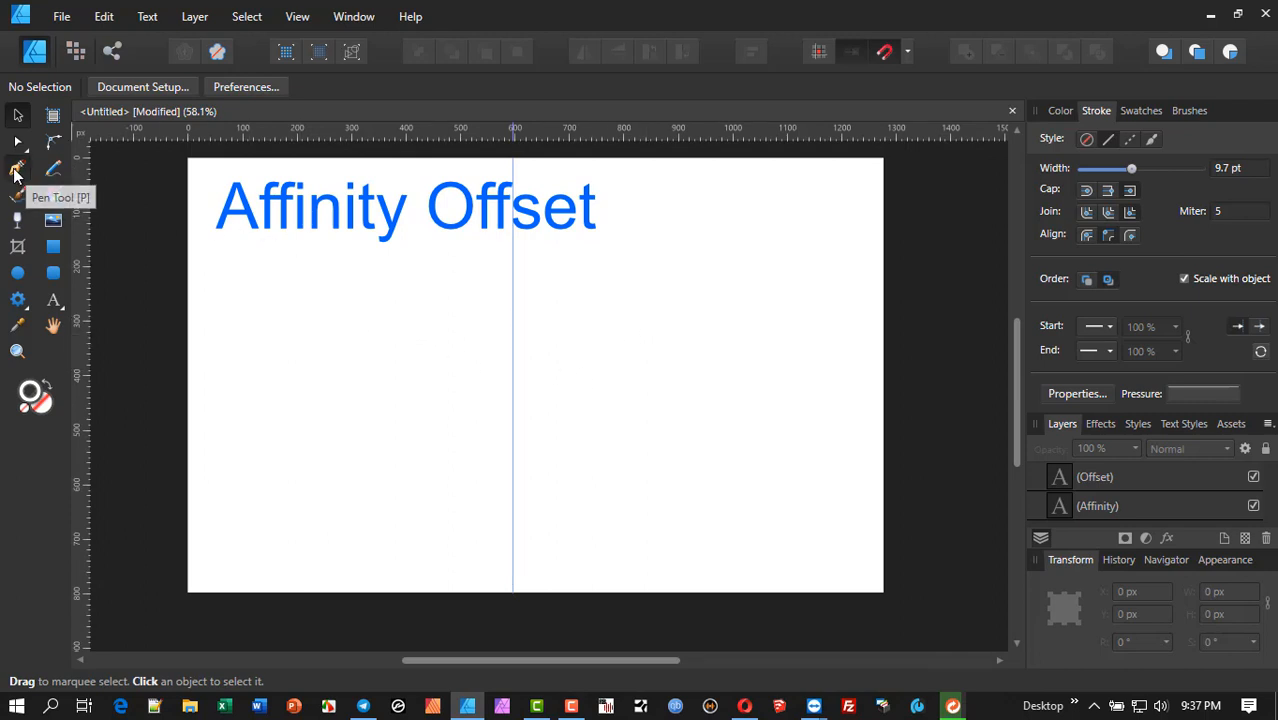
pyautogui.click(15, 171)
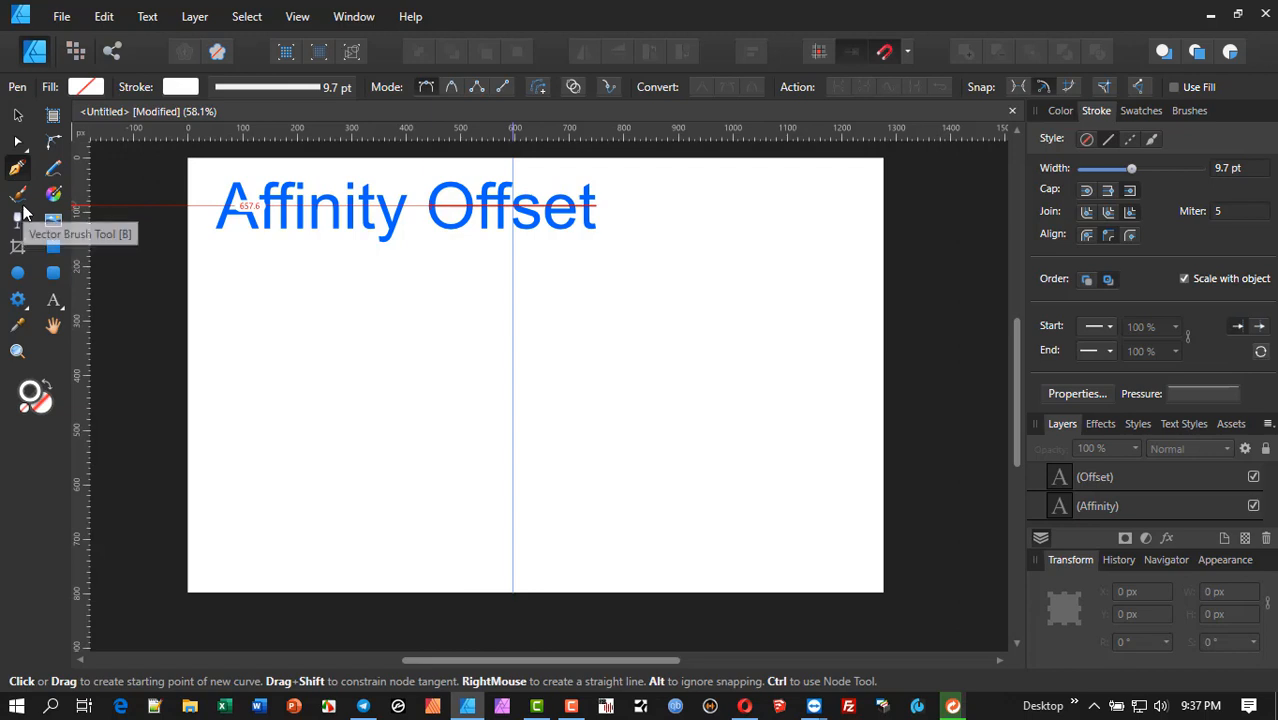
pyautogui.click(363, 297)
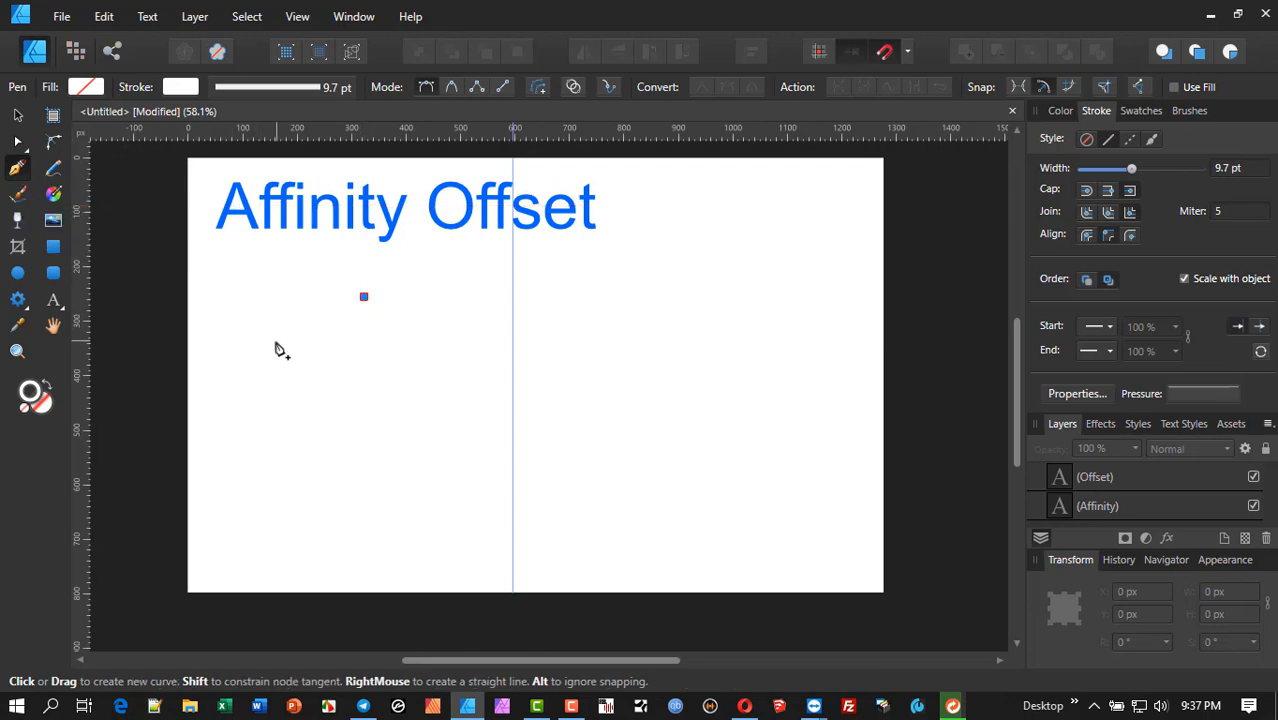
pyautogui.click(276, 341)
pyautogui.click(248, 440)
pyautogui.click(333, 485)
pyautogui.click(348, 385)
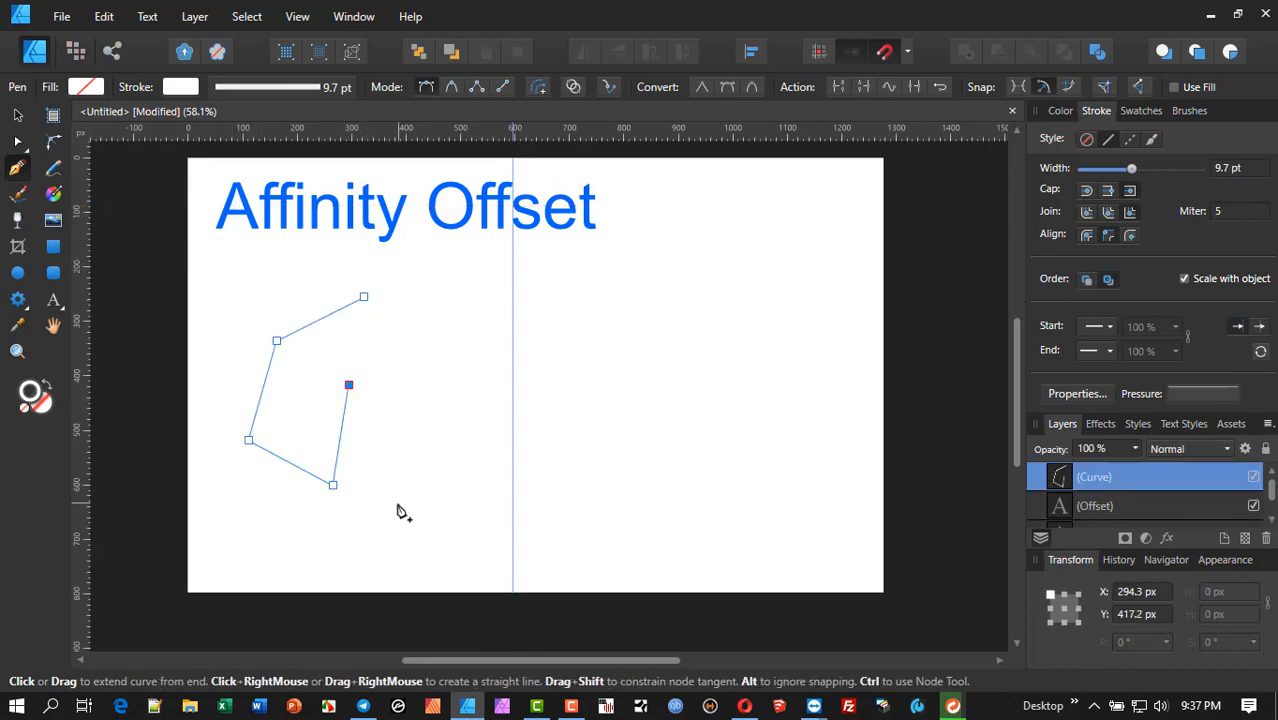
pyautogui.click(398, 502)
pyautogui.click(449, 444)
pyautogui.click(443, 351)
pyautogui.moveTo(392, 349); pyautogui.dragTo(395, 339)
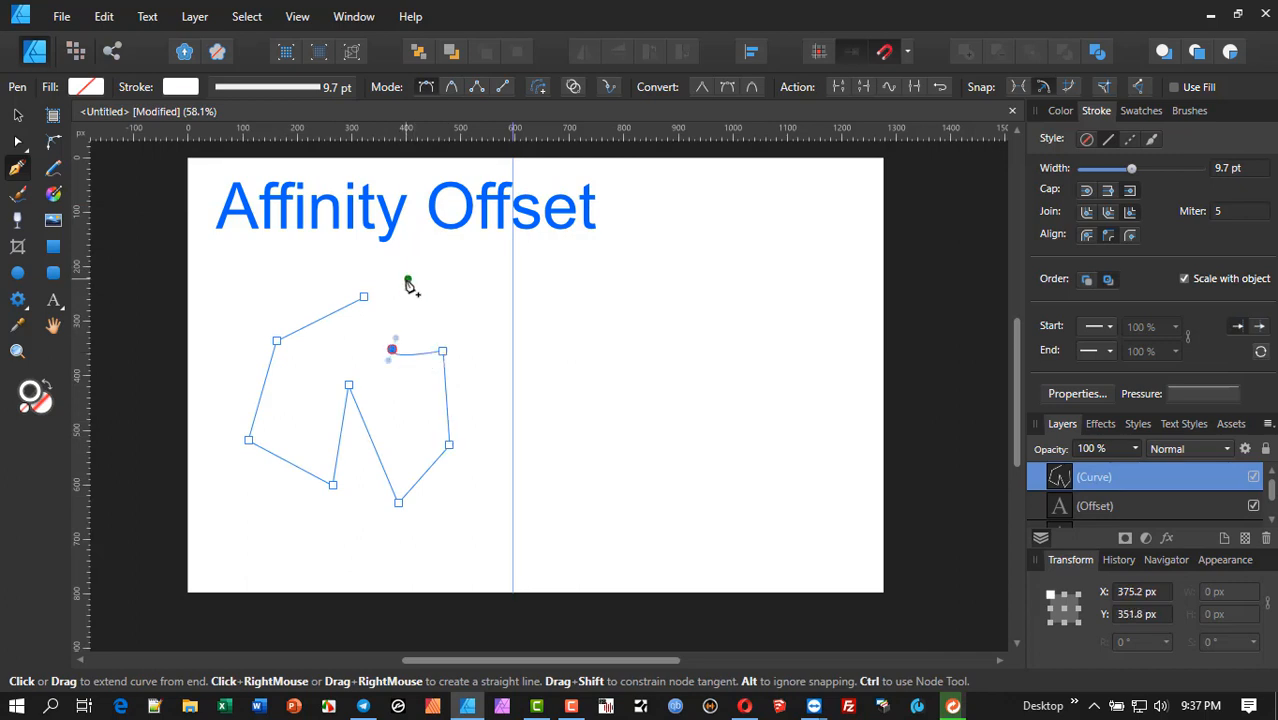
pyautogui.click(407, 274)
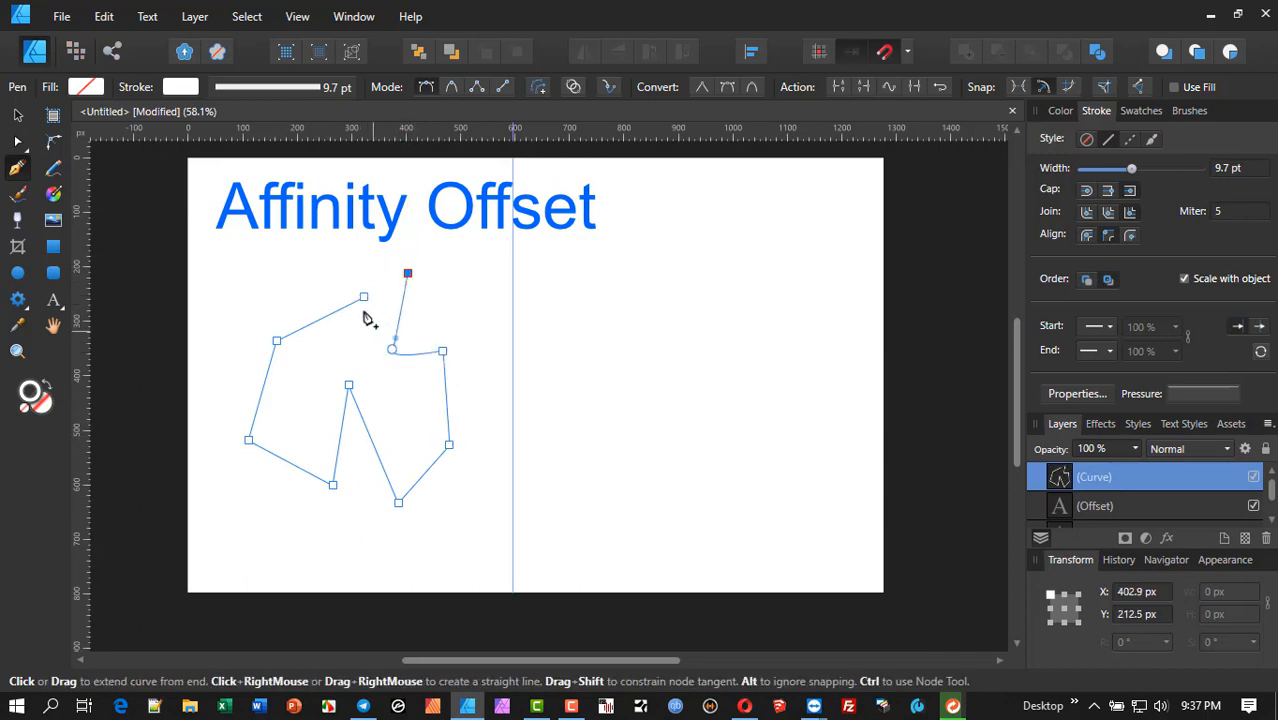
pyautogui.click(364, 298)
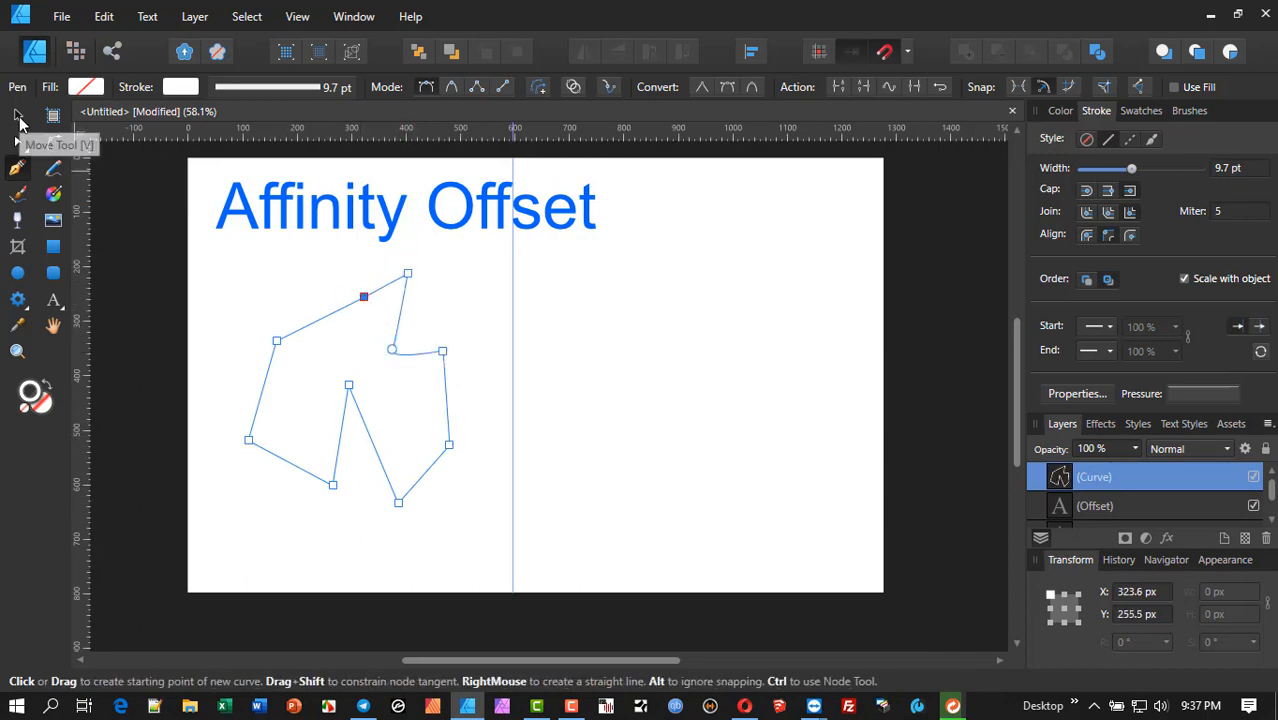
# - Convert the shape's smooth node at the inner notch to a sharp corner and set the outline stroke to blue
pyautogui.click(17, 145)
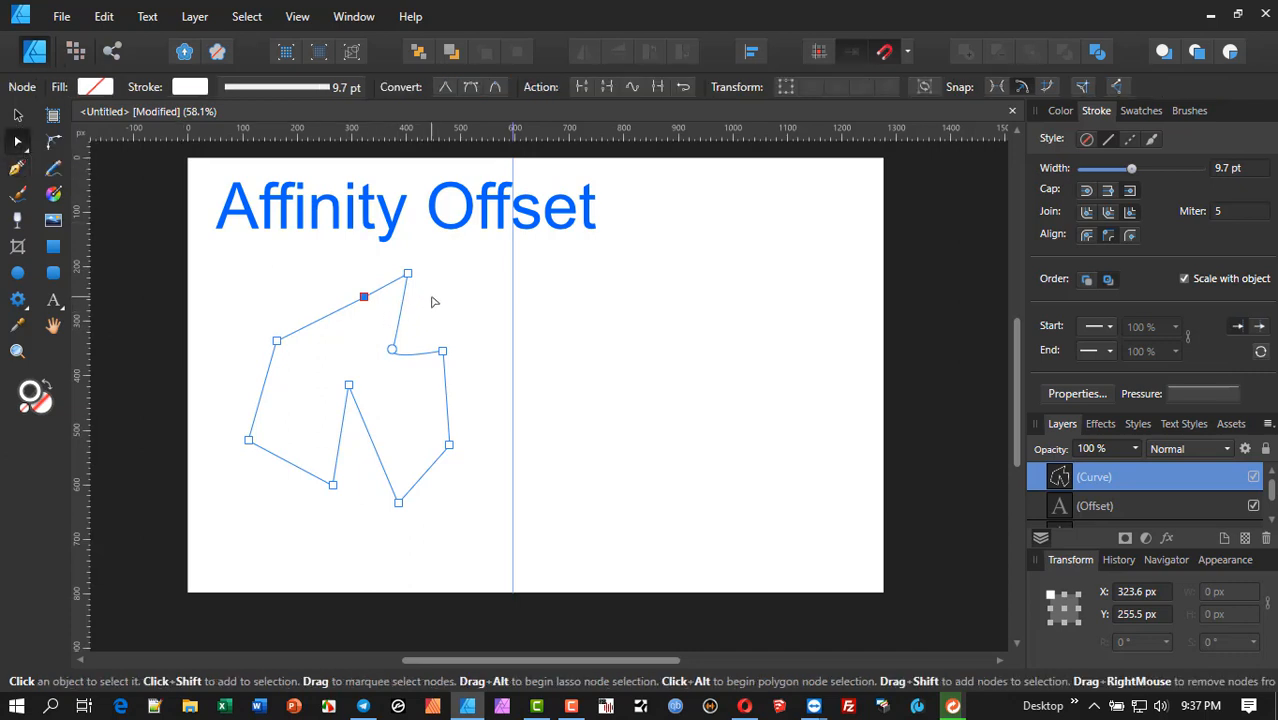
pyautogui.click(392, 349)
pyautogui.click(447, 89)
pyautogui.click(1073, 119)
pyautogui.click(1147, 220)
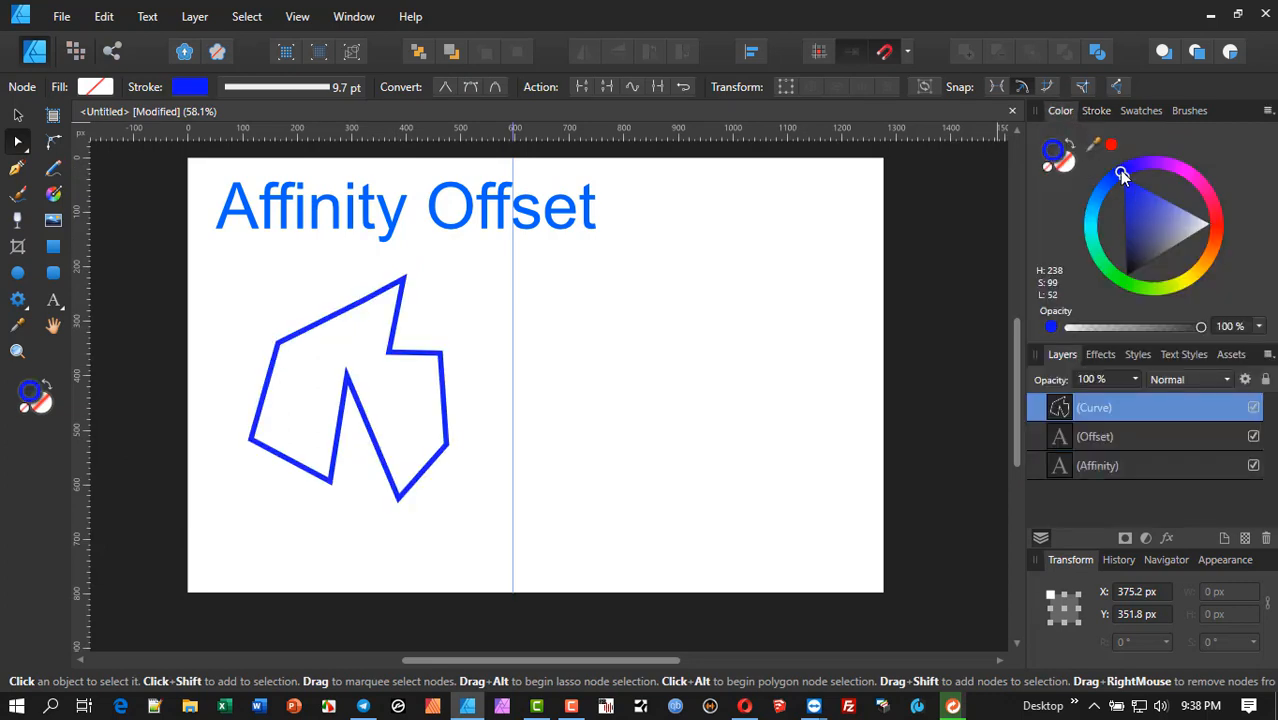
# - Duplicate the blue irregular shape in place and set the copy's stroke colour to red
pyautogui.scroll(2, 365, 354)
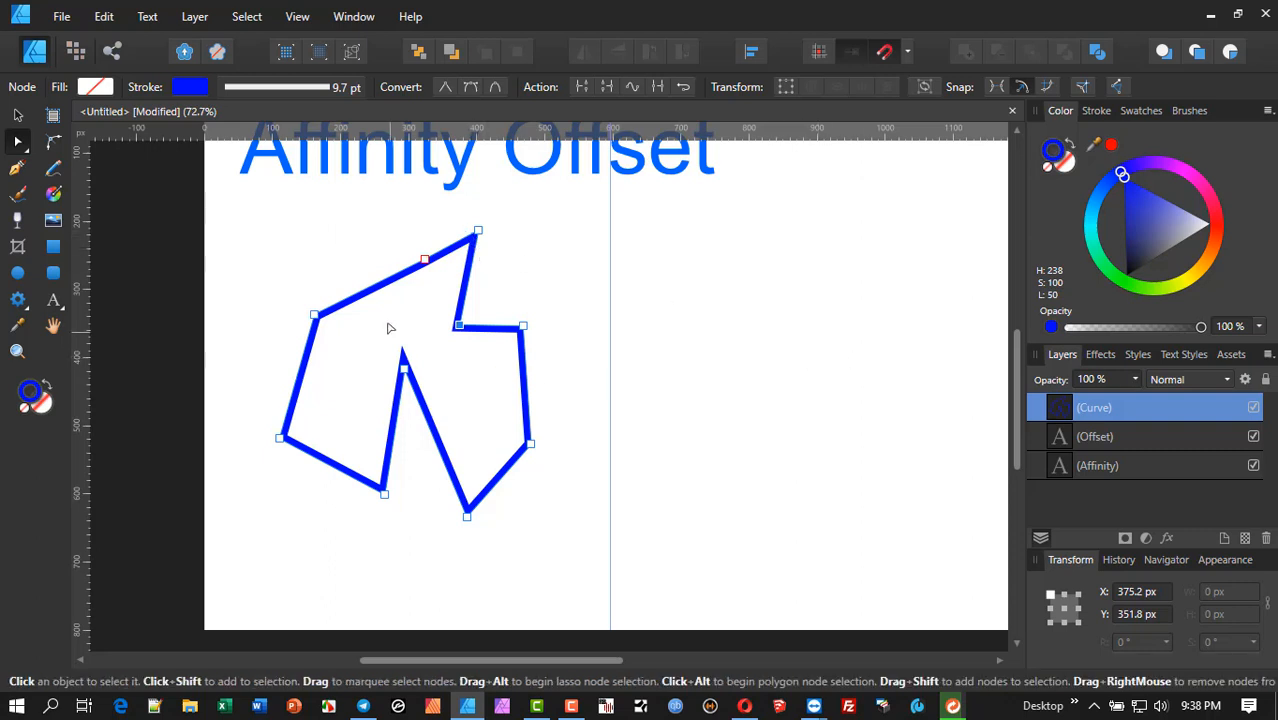
pyautogui.scroll(3, 389, 326)
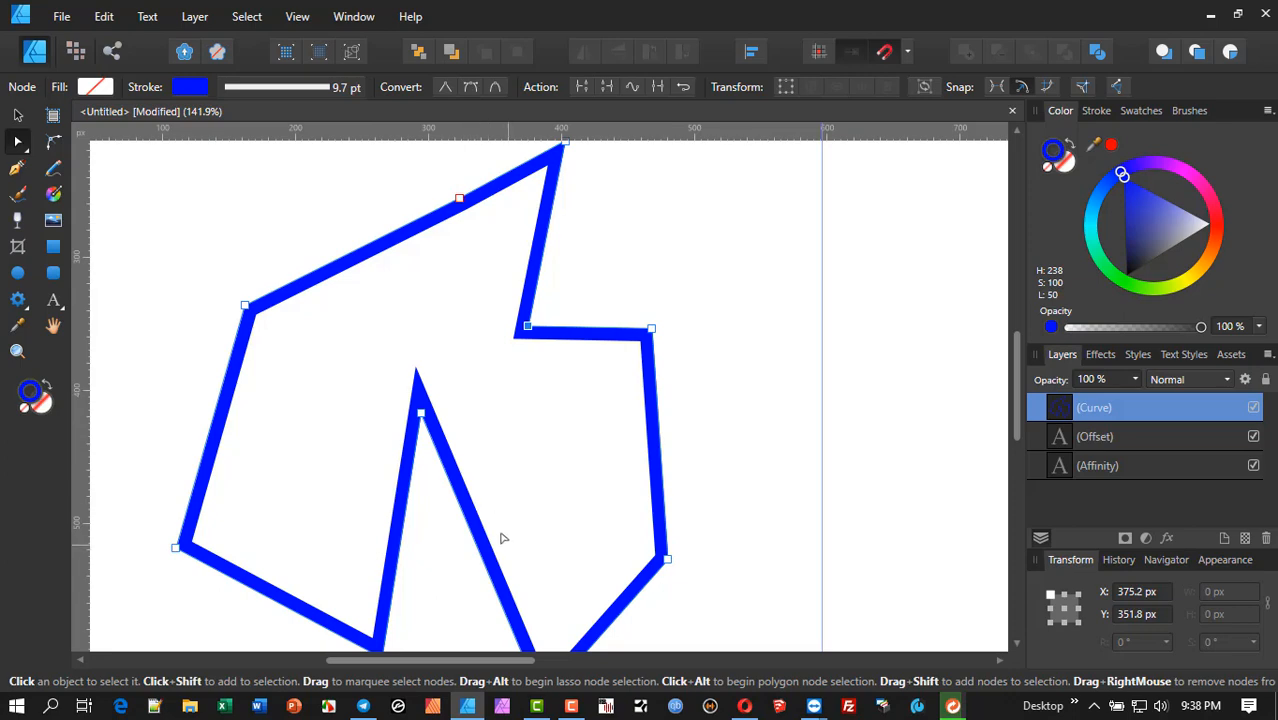
pyautogui.scroll(-2, 468, 495)
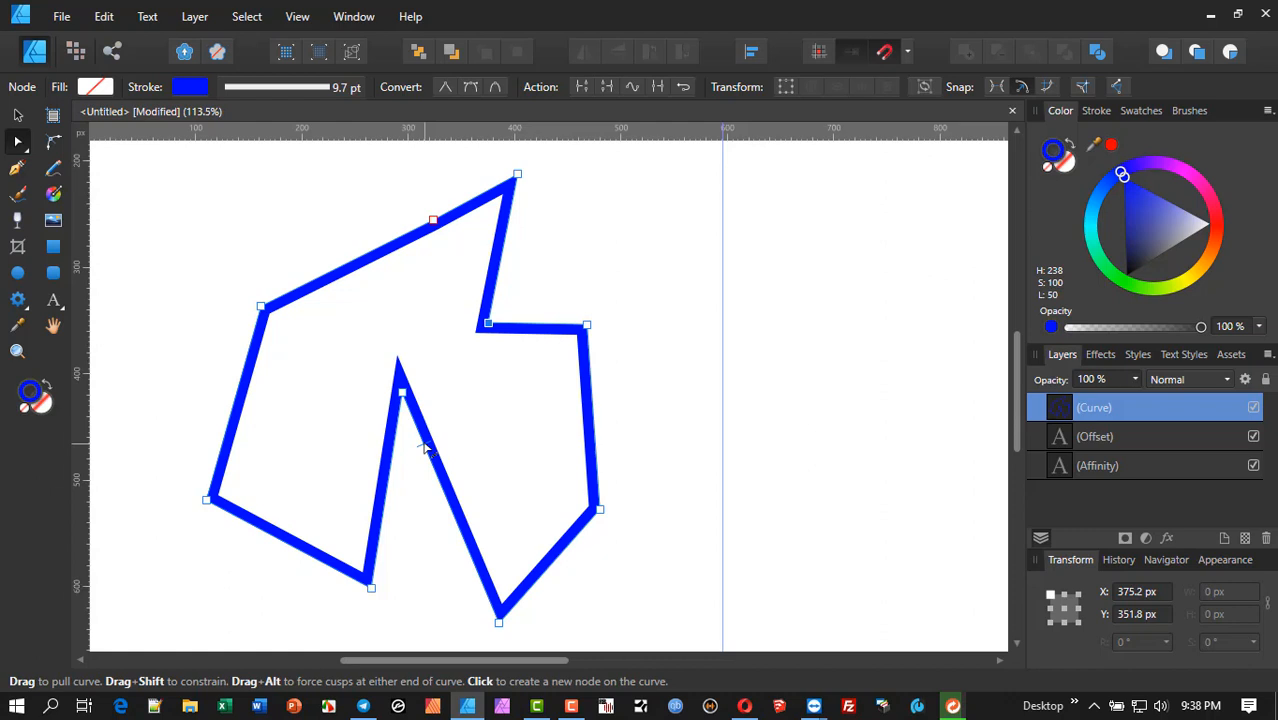
pyautogui.scroll(-1, 473, 406)
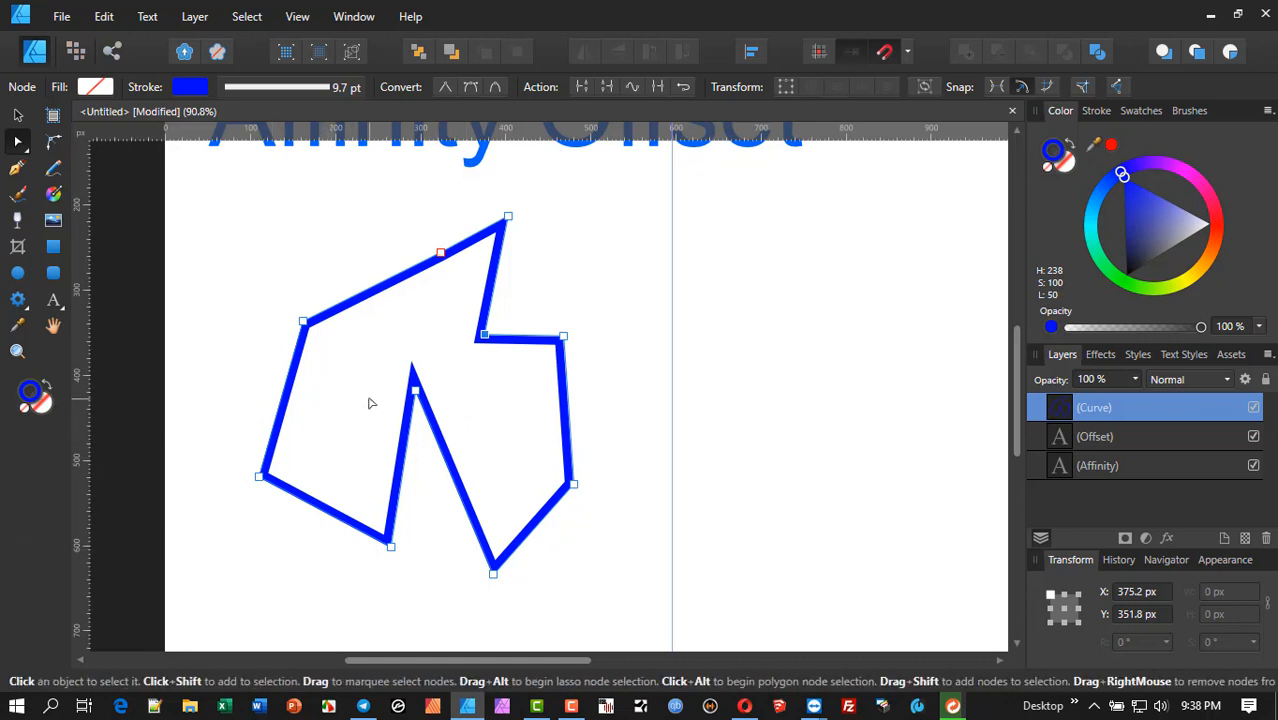
pyautogui.scroll(2, 372, 403)
pyautogui.scroll(-2, 372, 403)
pyautogui.click(18, 116)
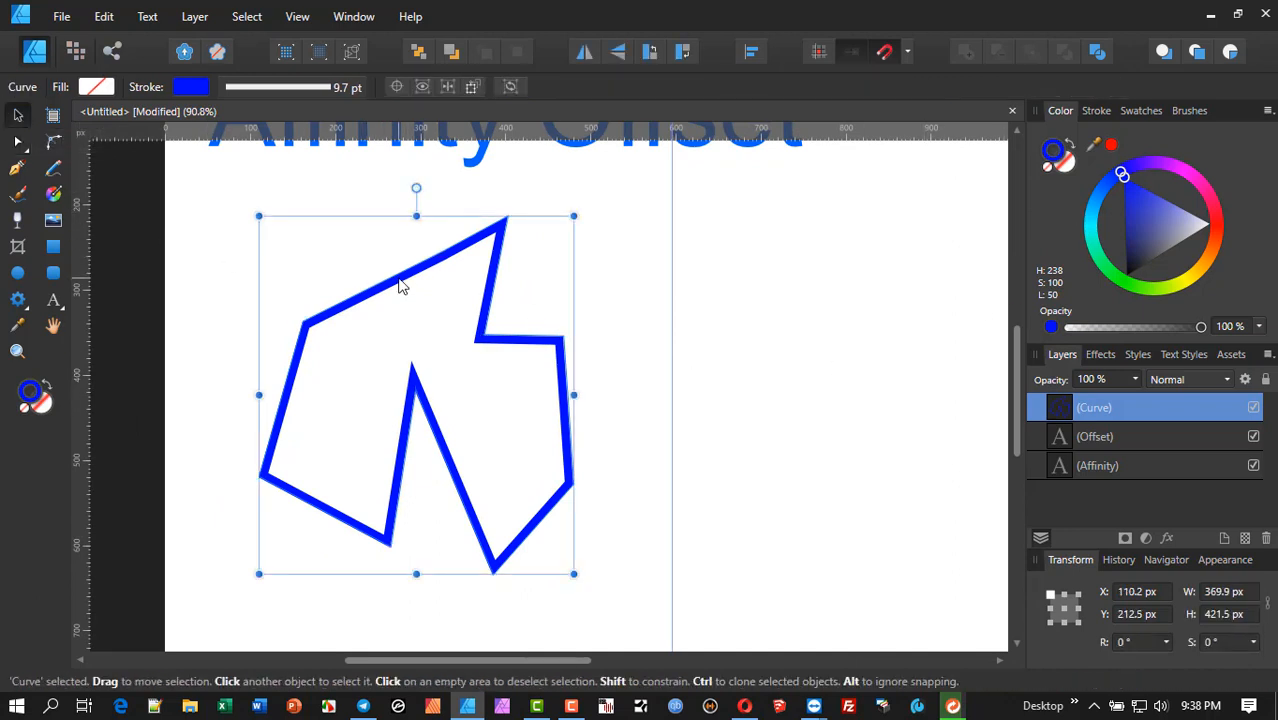
pyautogui.hotkey('ctrl', 'j')
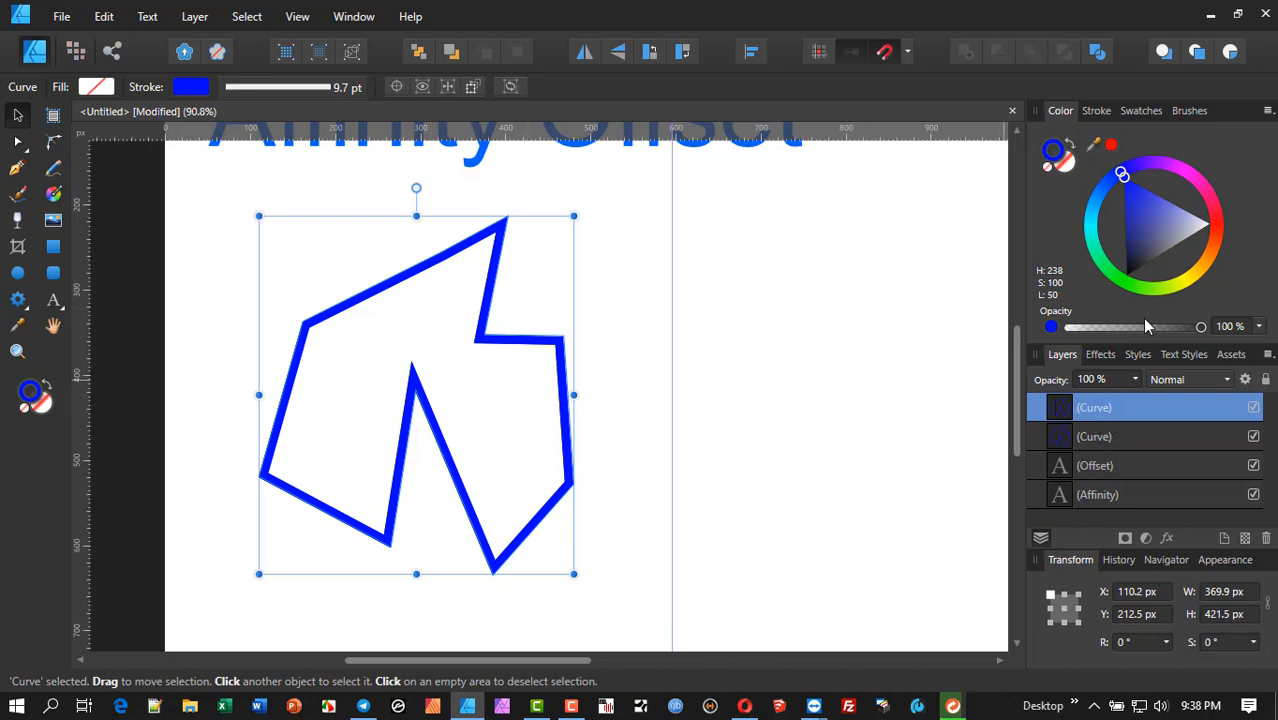
pyautogui.moveTo(1210, 242); pyautogui.dragTo(1214, 230)
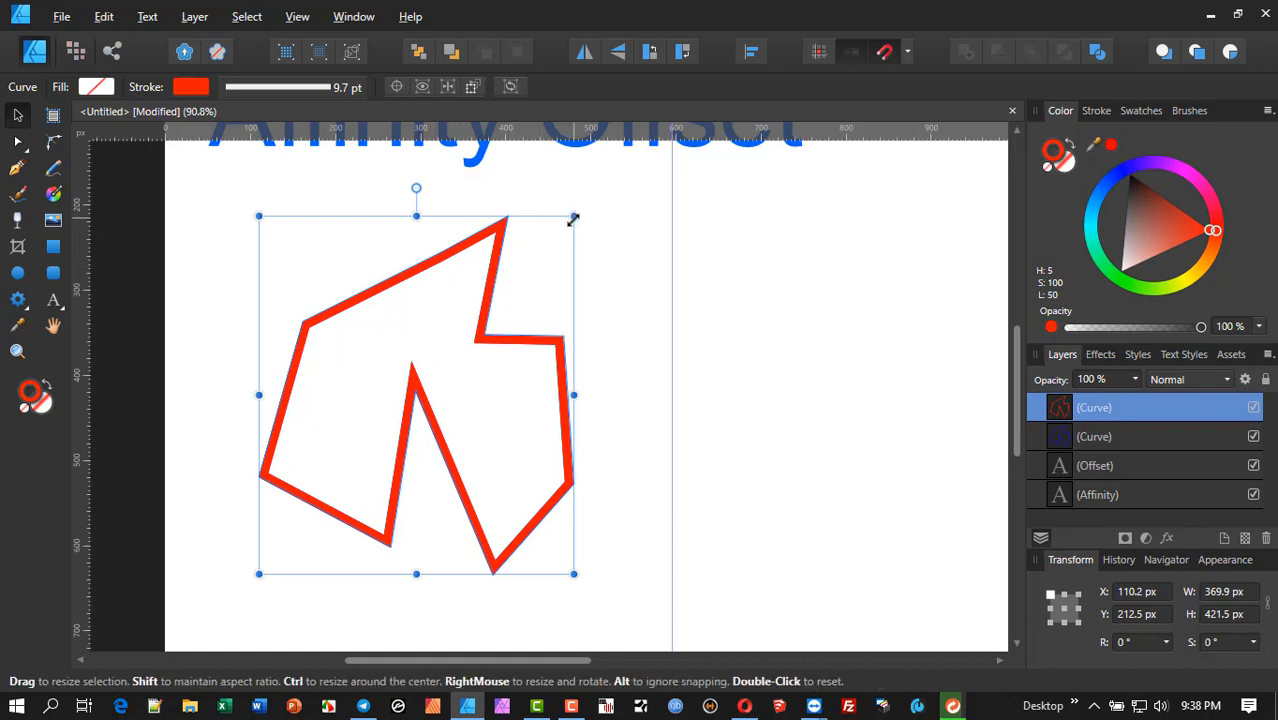
# - Scale the red copy around its centre to about 345 × 393 px, just inside the blue outline
pyautogui.moveTo(573, 218); pyautogui.dragTo(493, 291)
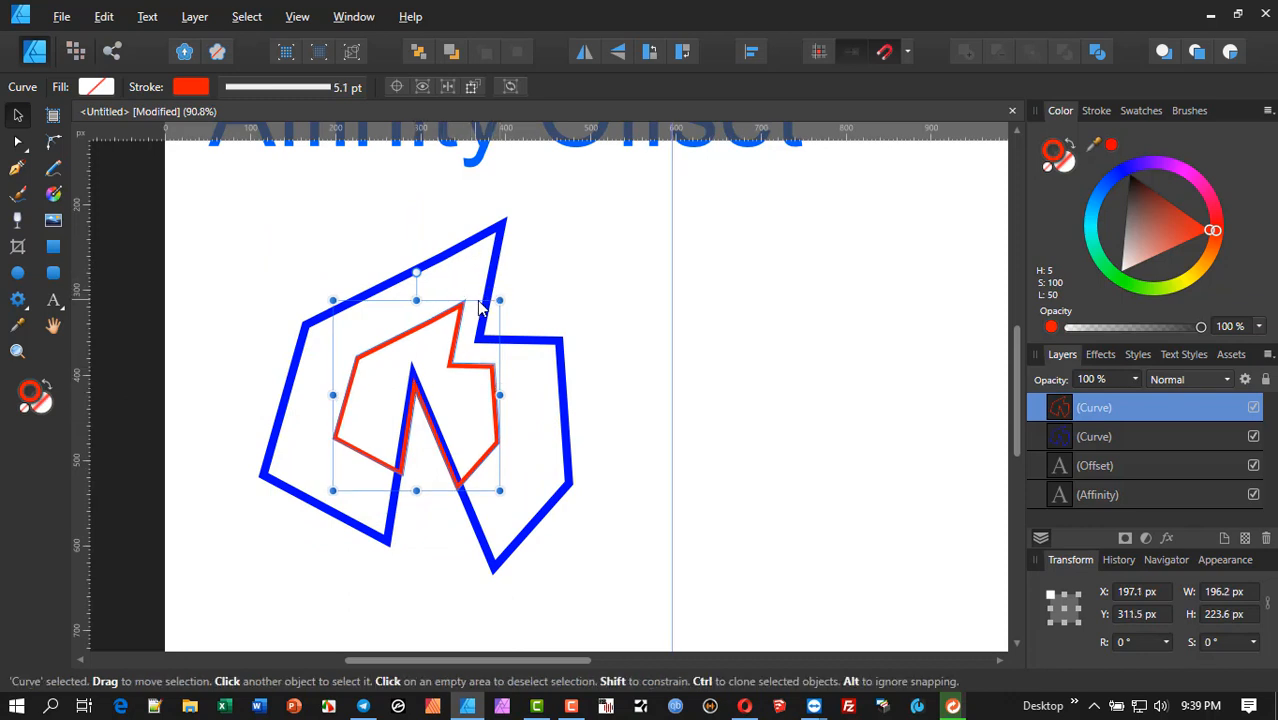
pyautogui.moveTo(496, 302); pyautogui.dragTo(558, 230)
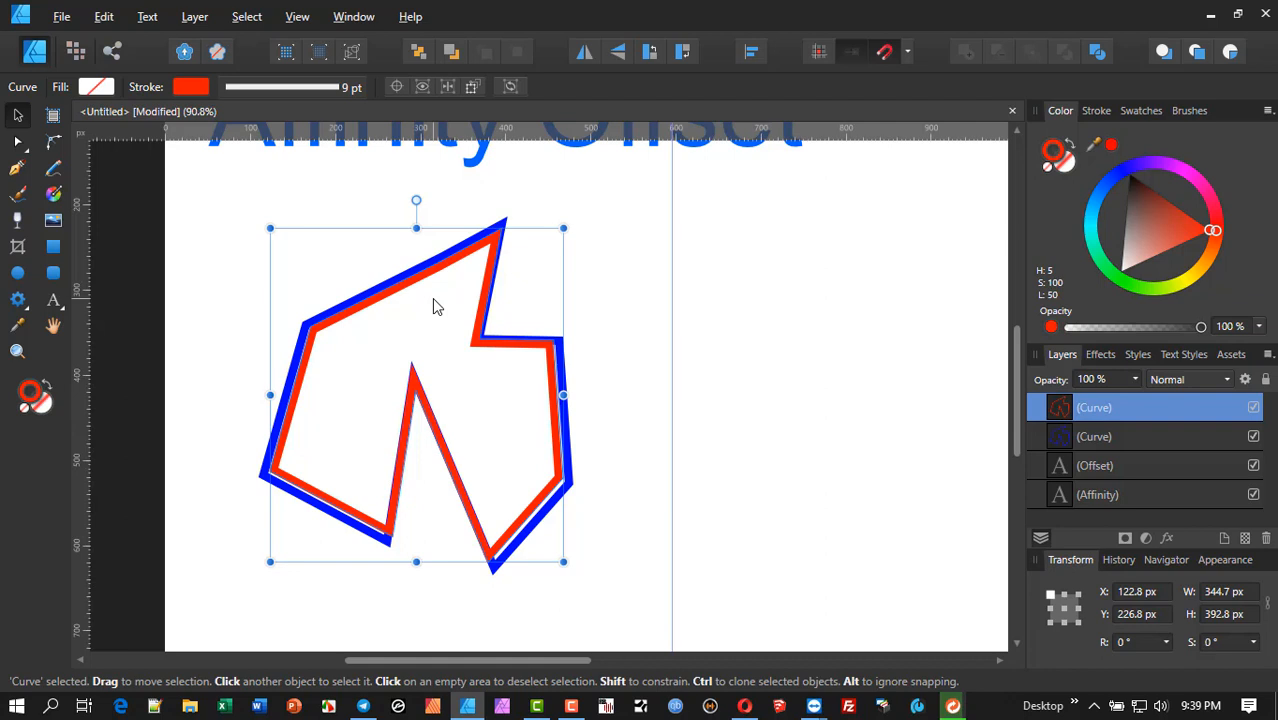
# - Draw a red-stroked circle about 175 px in diameter beside the irregular shape and duplicate it in place
pyautogui.click(17, 272)
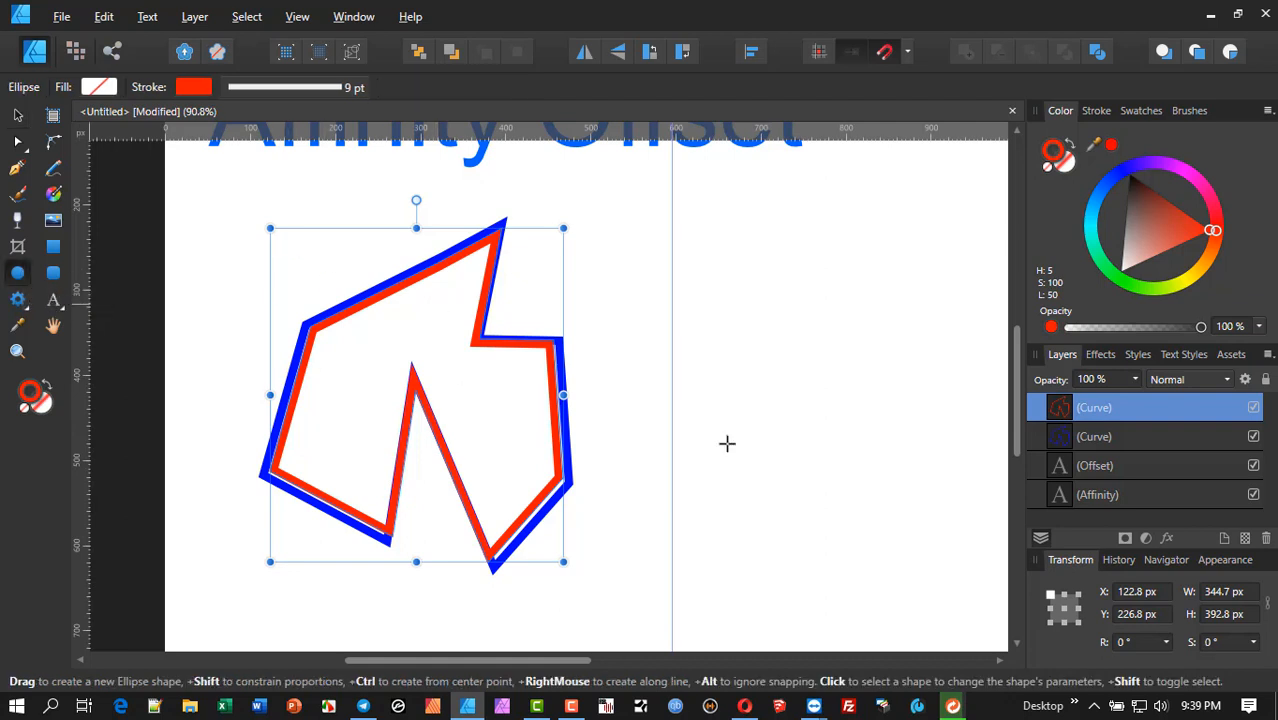
pyautogui.moveTo(745, 337); pyautogui.dragTo(882, 497)
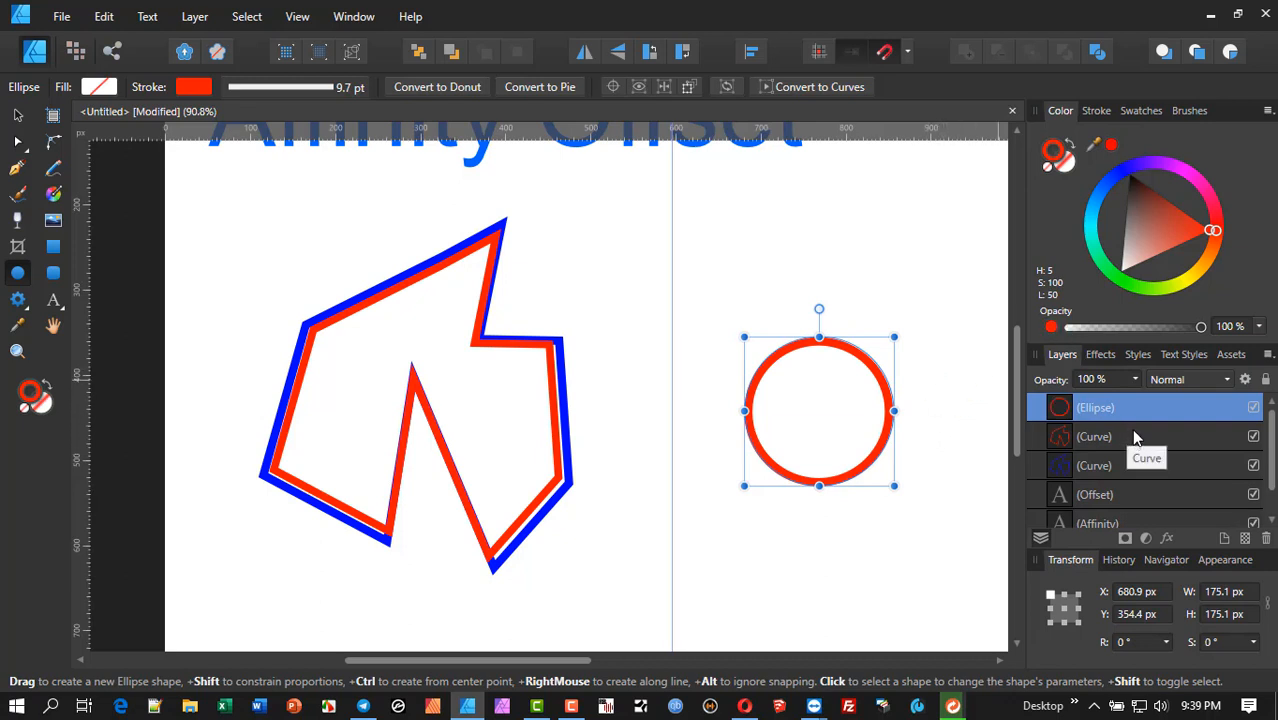
pyautogui.hotkey('ctrl', 'j')
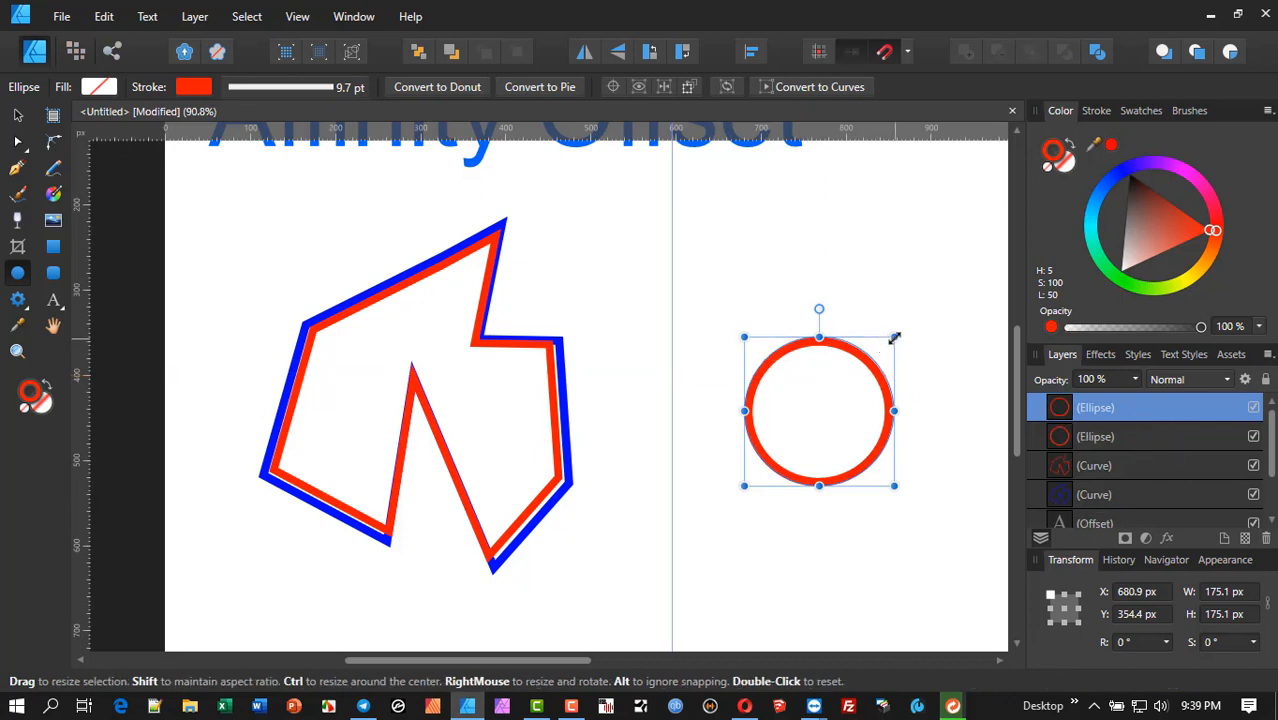
# - Scale the circle's copy around its centre to about 155 px and set its stroke colour to yellow
pyautogui.moveTo(893, 341); pyautogui.dragTo(887, 346)
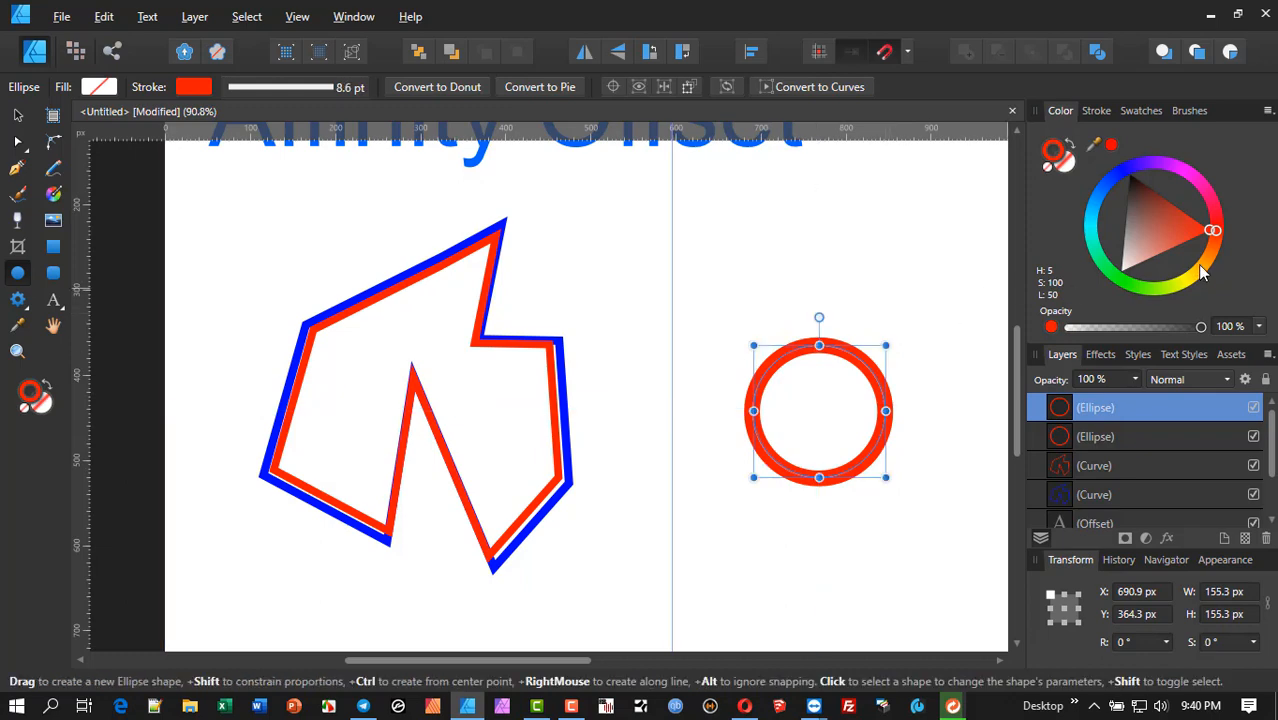
pyautogui.moveTo(1203, 272); pyautogui.dragTo(1184, 277)
pyautogui.scroll(3, 807, 410)
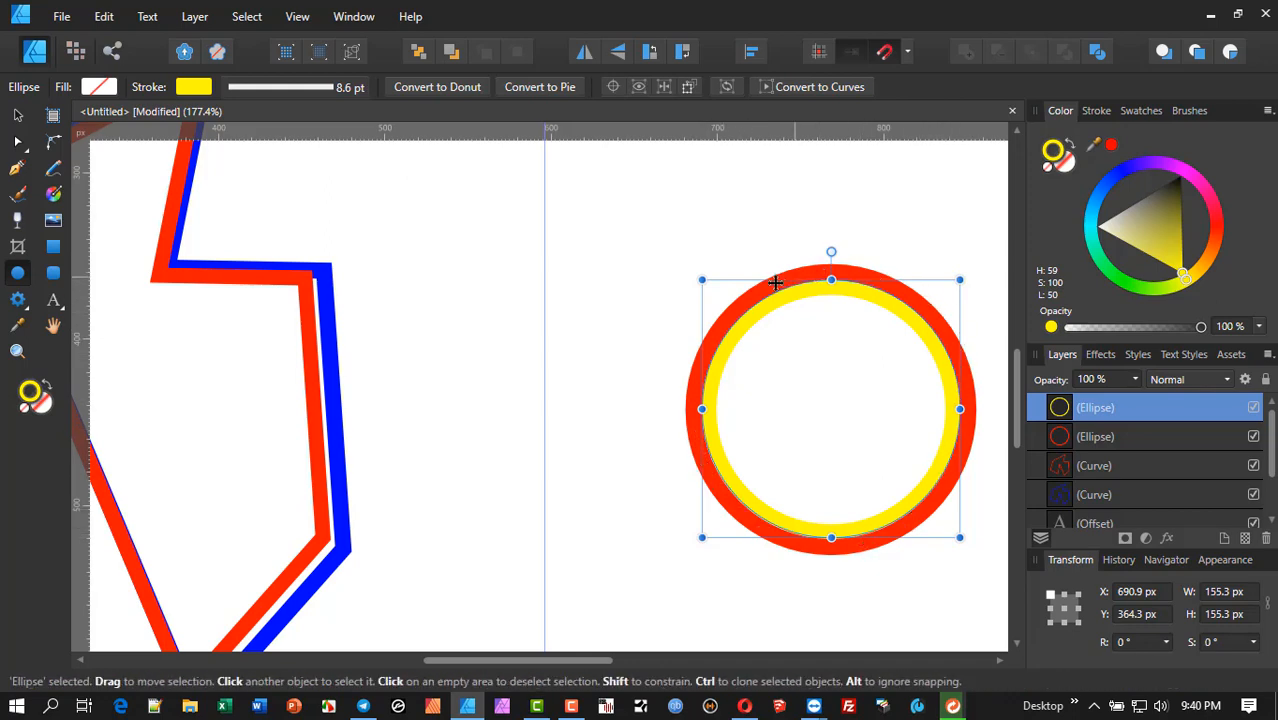
# - Add a magenta-stroked copy of the yellow circle, scaled around its centre to about 138 px
pyautogui.scroll(-4, 740, 362)
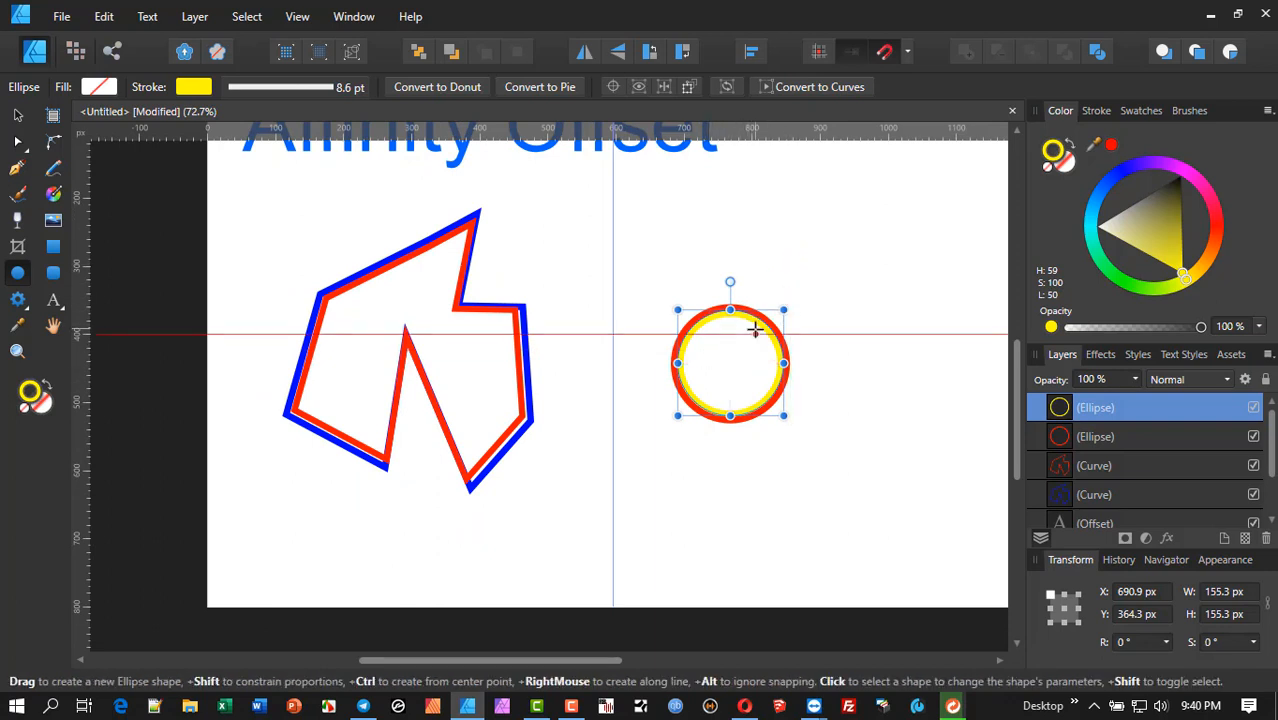
pyautogui.press('ctrl')
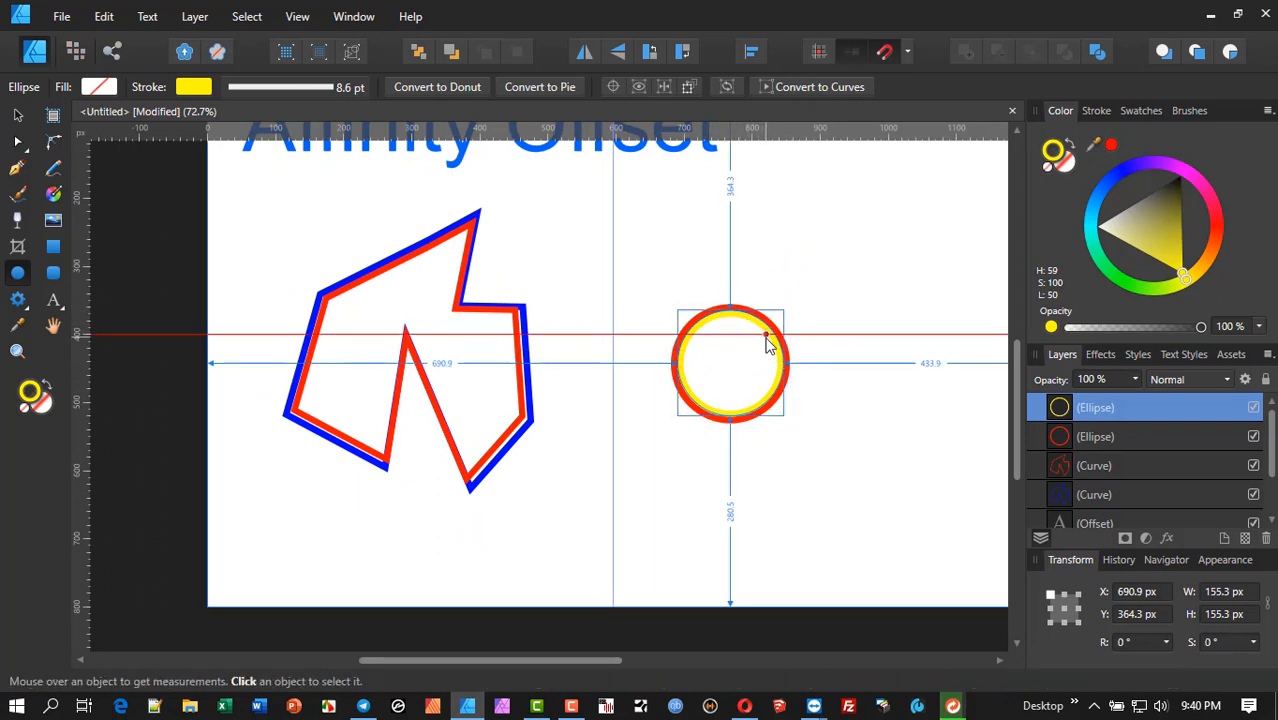
pyautogui.hotkey('ctrl', 'j')
pyautogui.click(1194, 177)
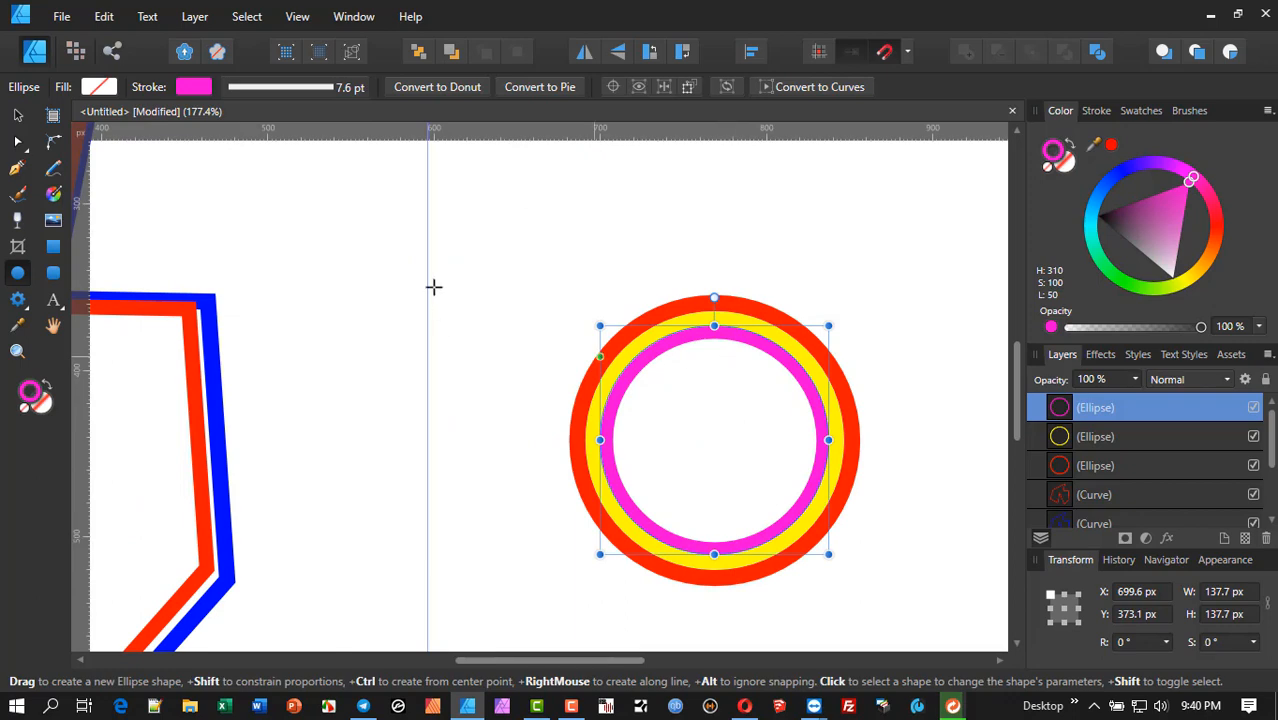
# - Draw a magenta-stroked rectangle about 346 × 161 px near the artboard's upper edge, beyond the circles, and duplicate it in place
pyautogui.scroll(-3, 430, 285)
pyautogui.moveTo(420, 283); pyautogui.dragTo(608, 295)
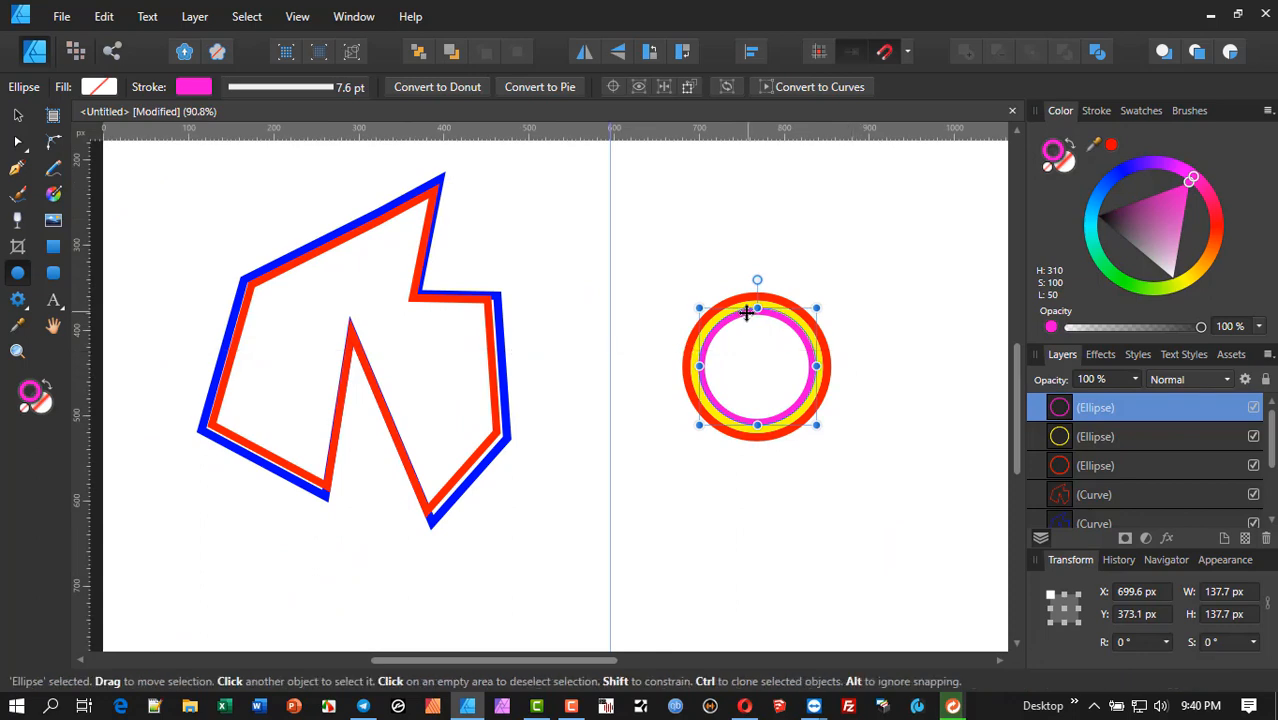
pyautogui.scroll(-3, 718, 310)
pyautogui.moveTo(714, 309); pyautogui.dragTo(491, 344)
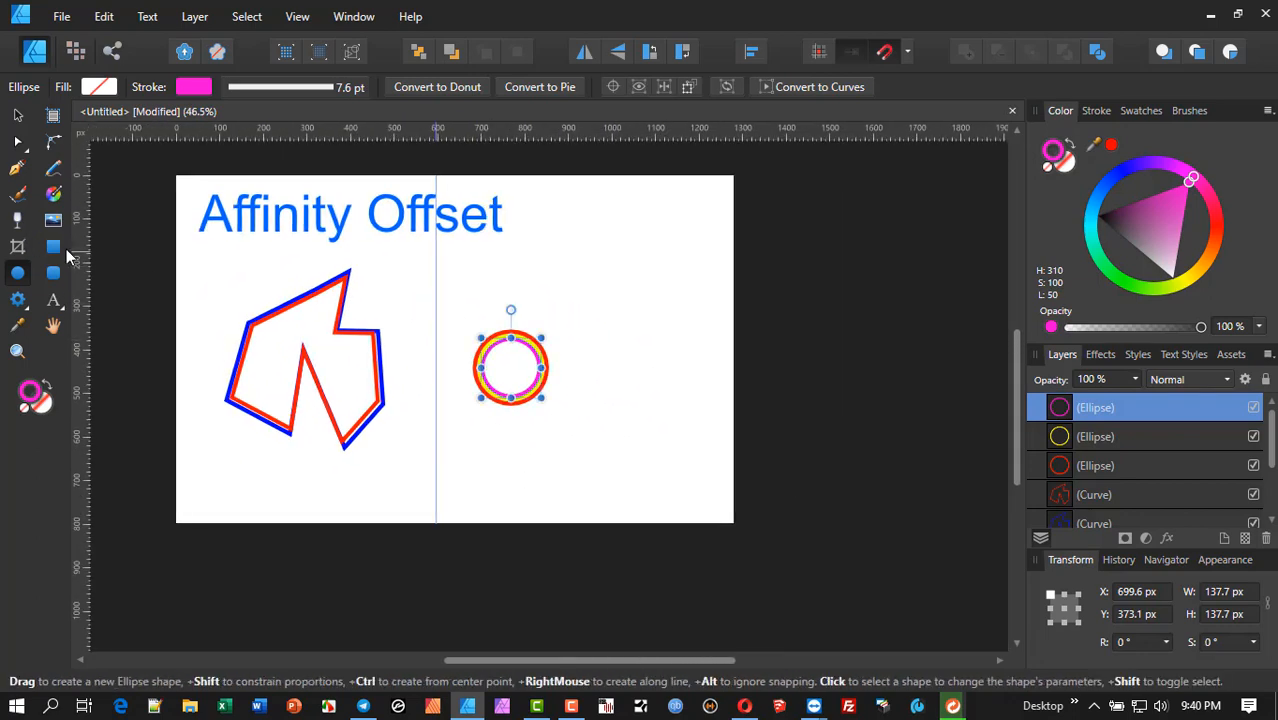
pyautogui.click(53, 246)
pyautogui.moveTo(563, 269); pyautogui.dragTo(713, 337)
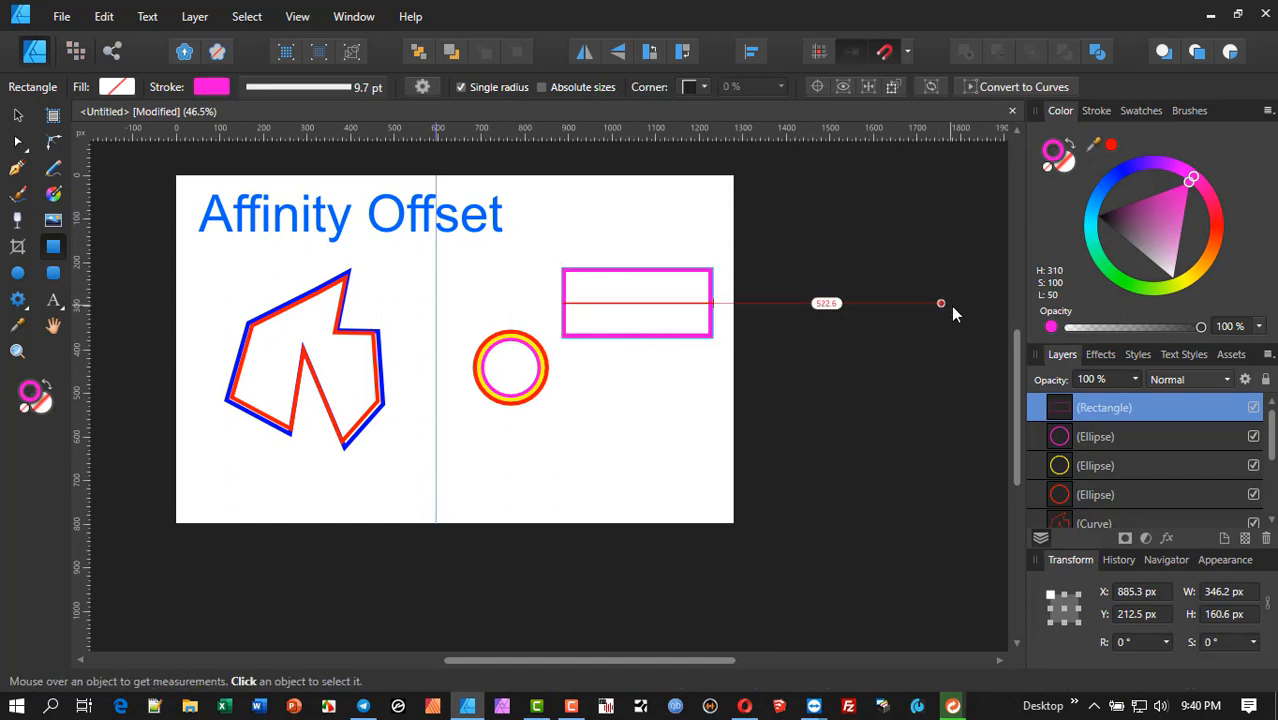
pyautogui.hotkey('ctrl', 'j')
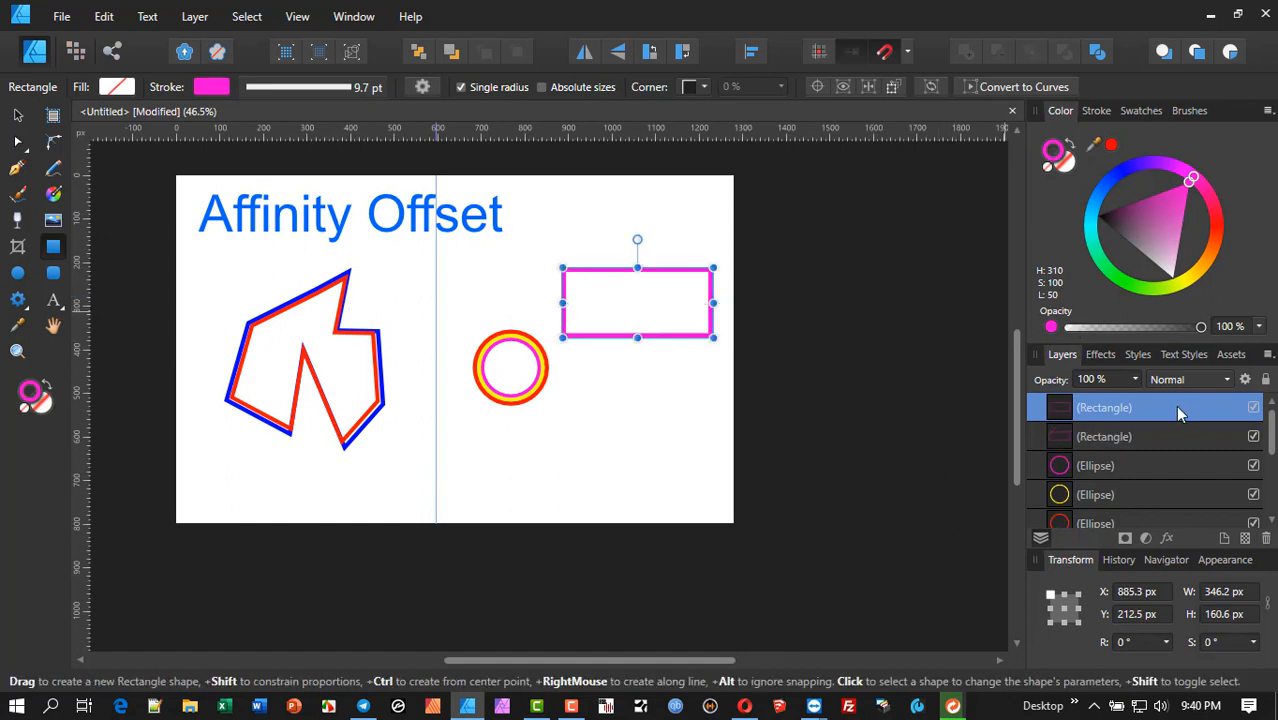
# - Set the rectangle copy's stroke to orange-red and scale it around its centre to about 315 × 146 px
pyautogui.click(1213, 234)
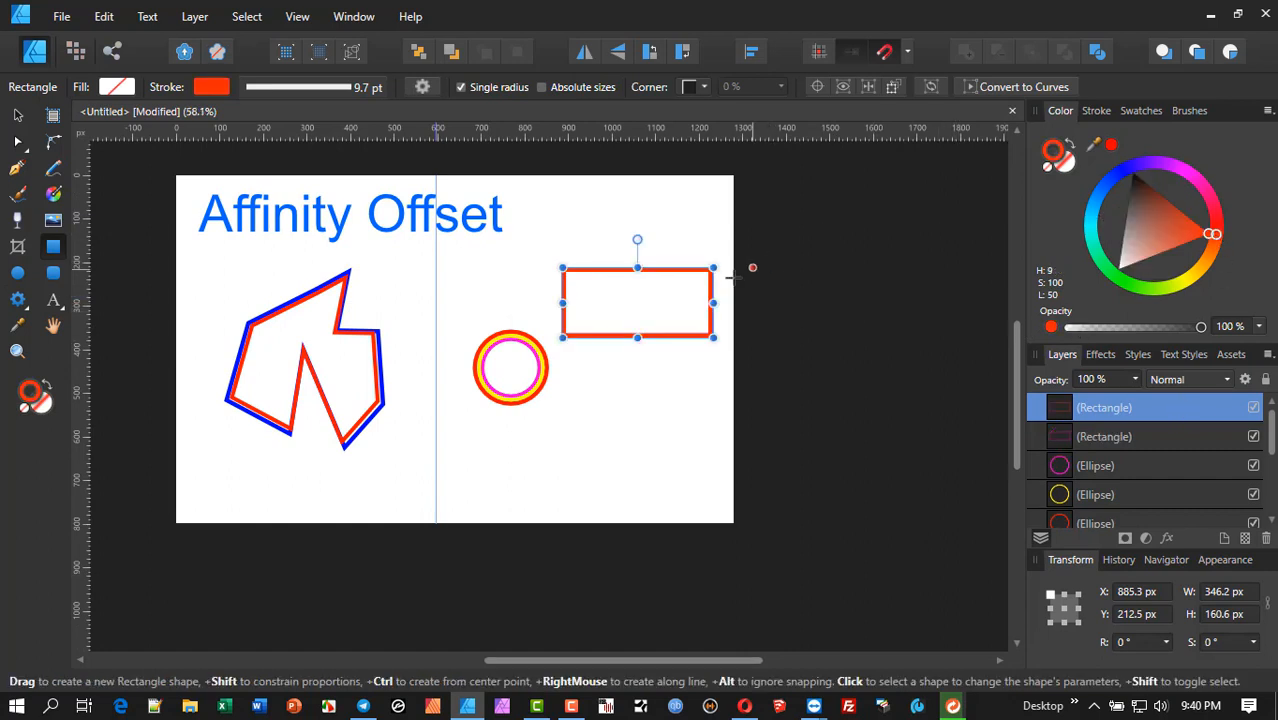
pyautogui.scroll(3, 742, 273)
pyautogui.moveTo(677, 258); pyautogui.dragTo(663, 270)
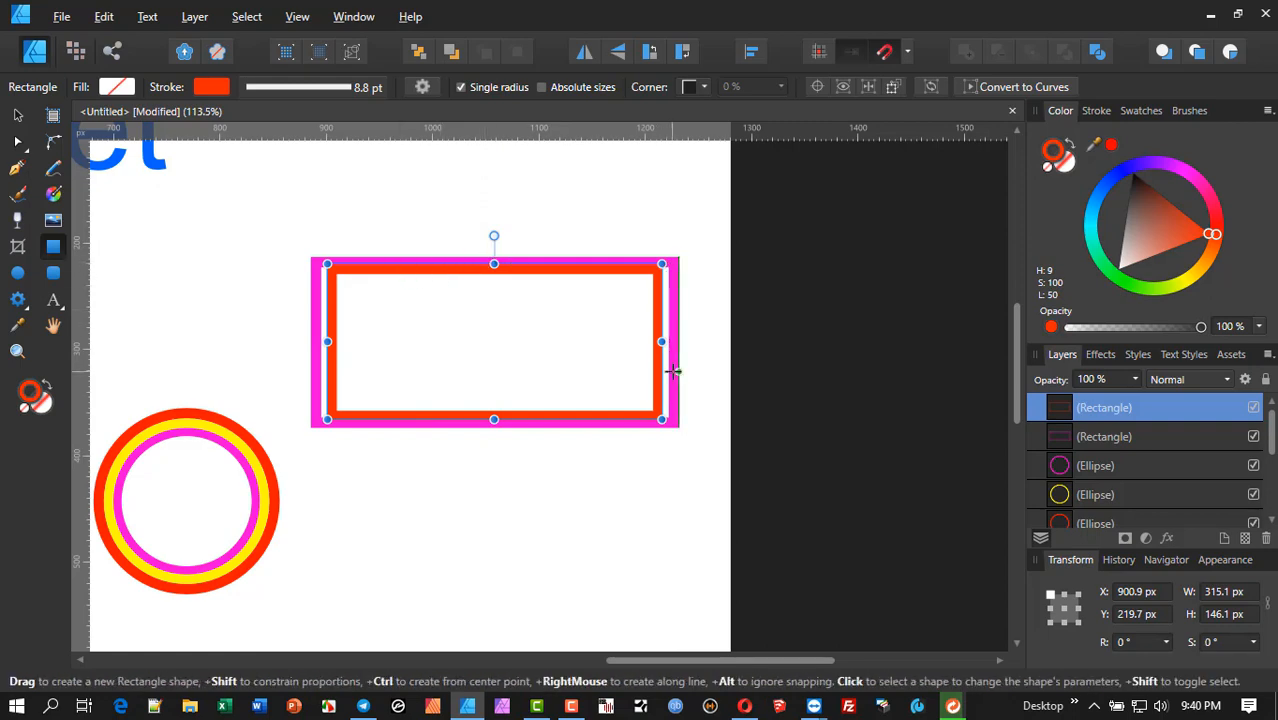
# - Delete both the blue and the red irregular shapes from the artboard
pyautogui.scroll(-4, 675, 366)
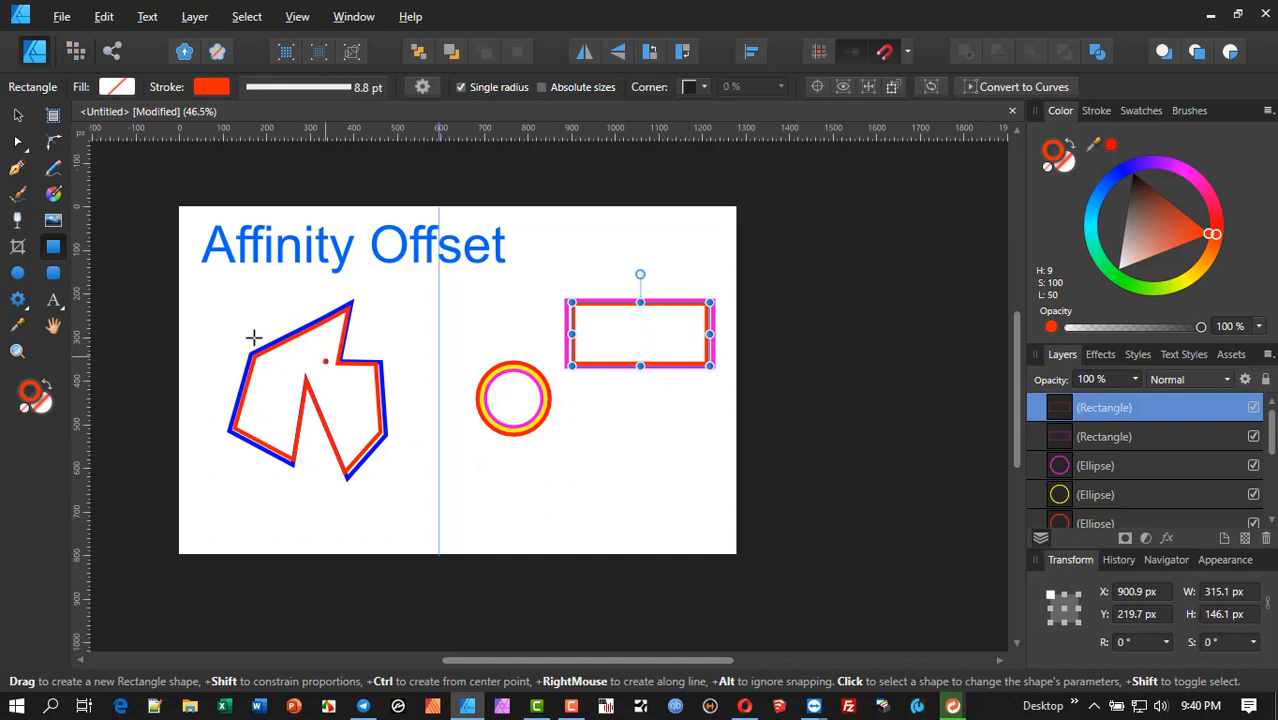
pyautogui.click(17, 115)
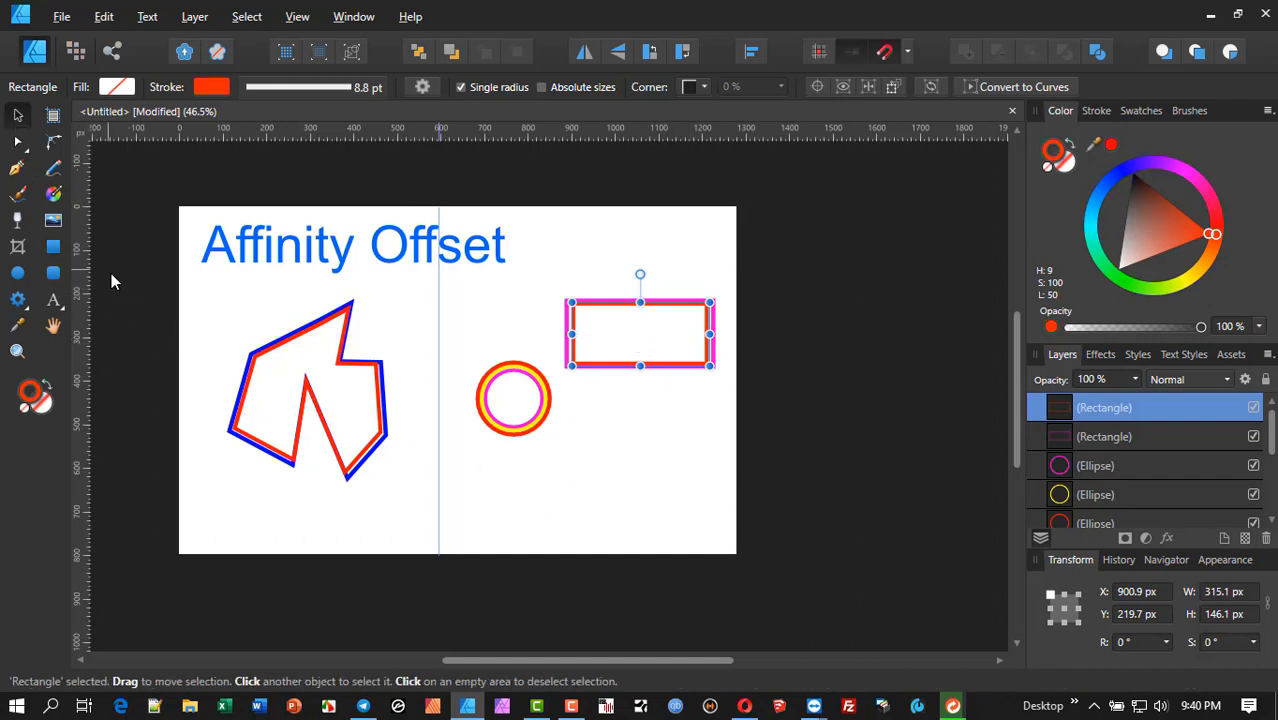
pyautogui.moveTo(120, 280); pyautogui.dragTo(399, 520)
pyautogui.press('Delete')
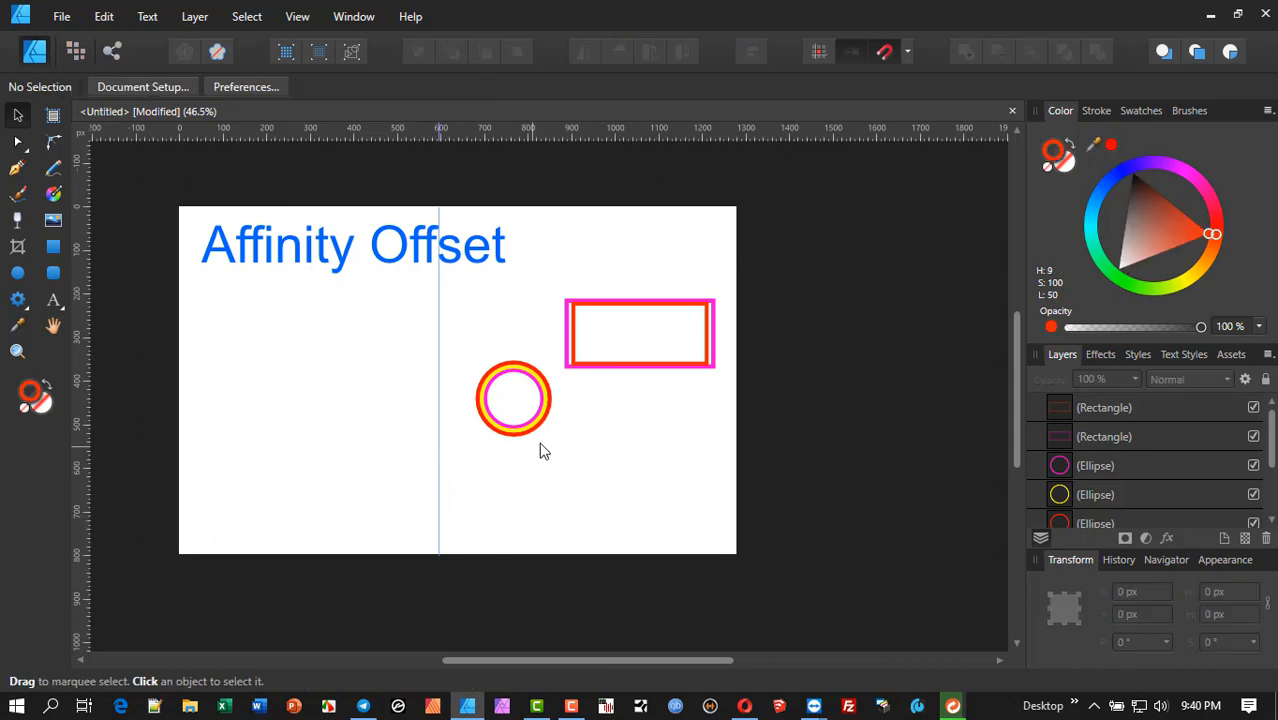
# - Delete the concentric circles and both rectangles, leaving only the title text on the artboard
pyautogui.moveTo(458, 345); pyautogui.dragTo(584, 462)
pyautogui.press('Delete')
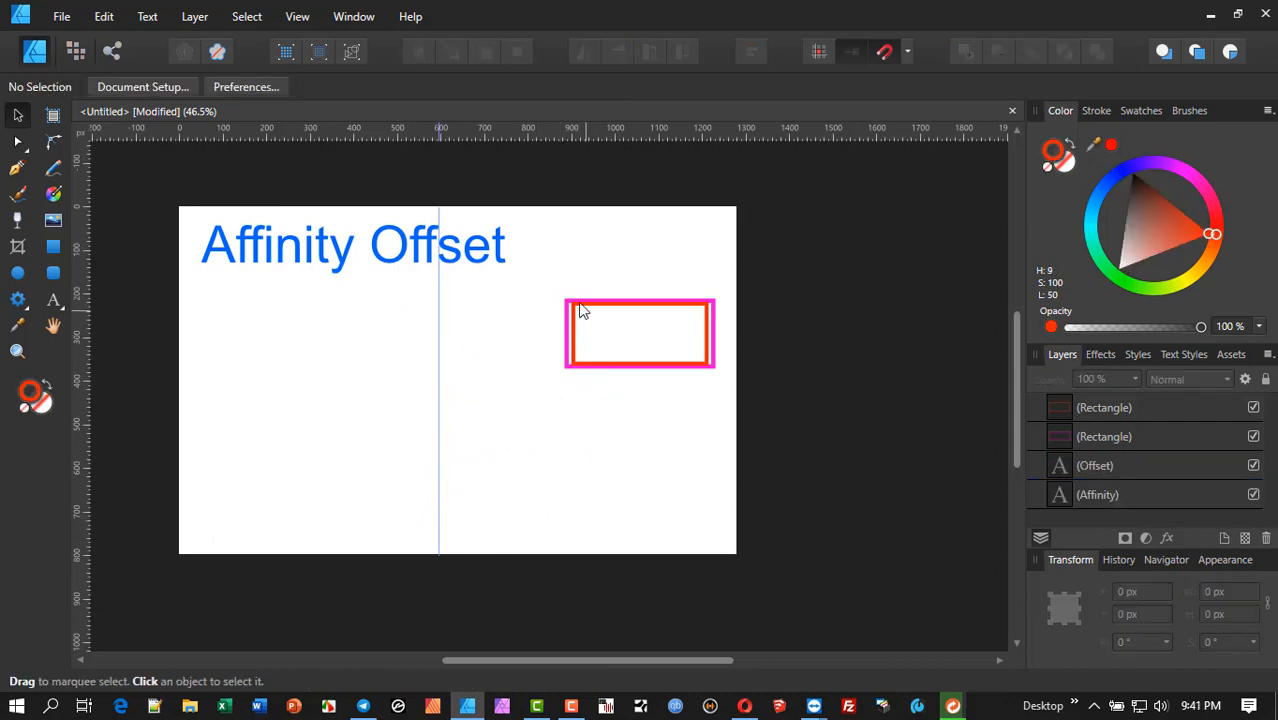
pyautogui.moveTo(548, 288); pyautogui.dragTo(763, 420)
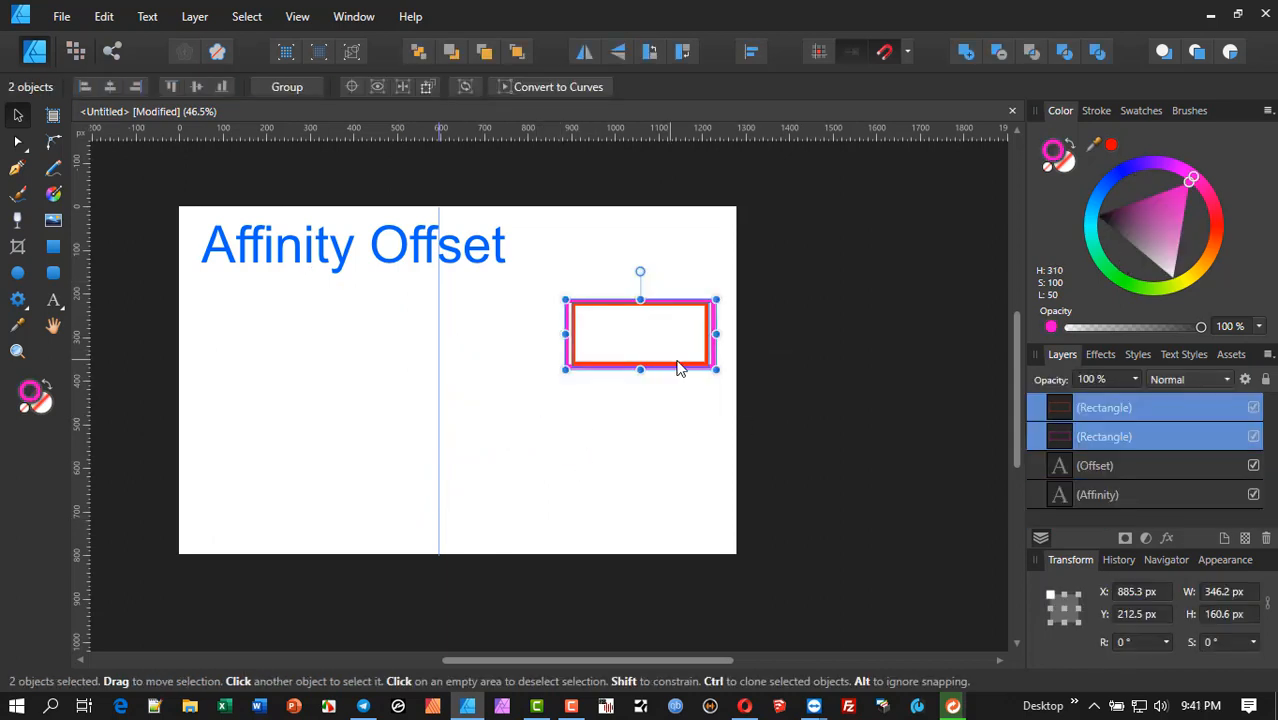
pyautogui.press('Delete')
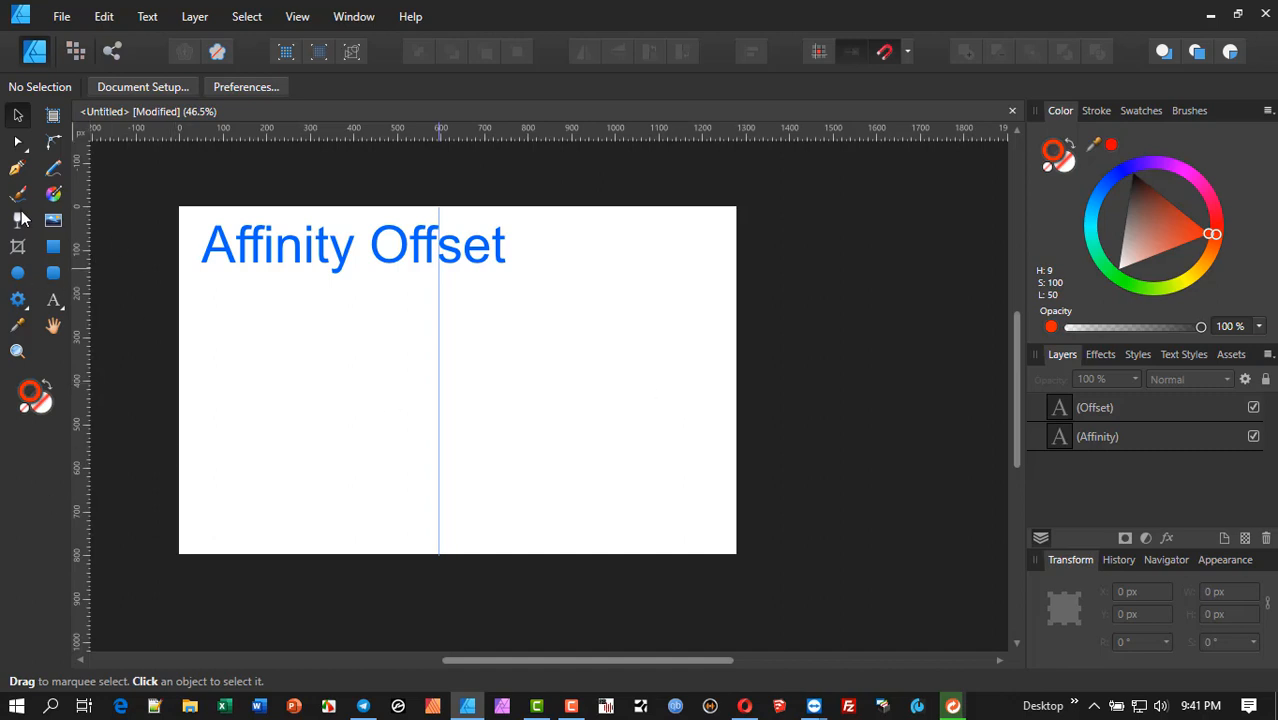
# - Draw an open seven-node half-shield outline with straight Pen tool segments, starting and ending on the vertical guide
pyautogui.press('p')
pyautogui.scroll(3, 425, 368)
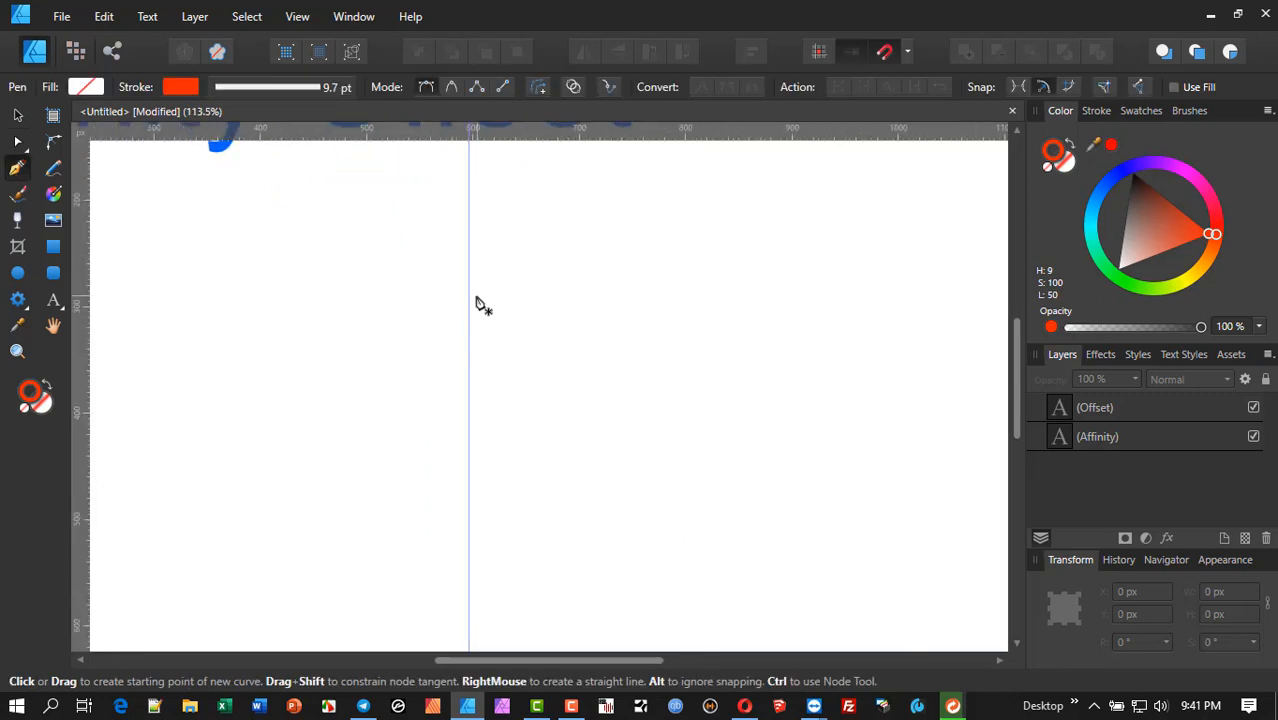
pyautogui.scroll(-3, 474, 298)
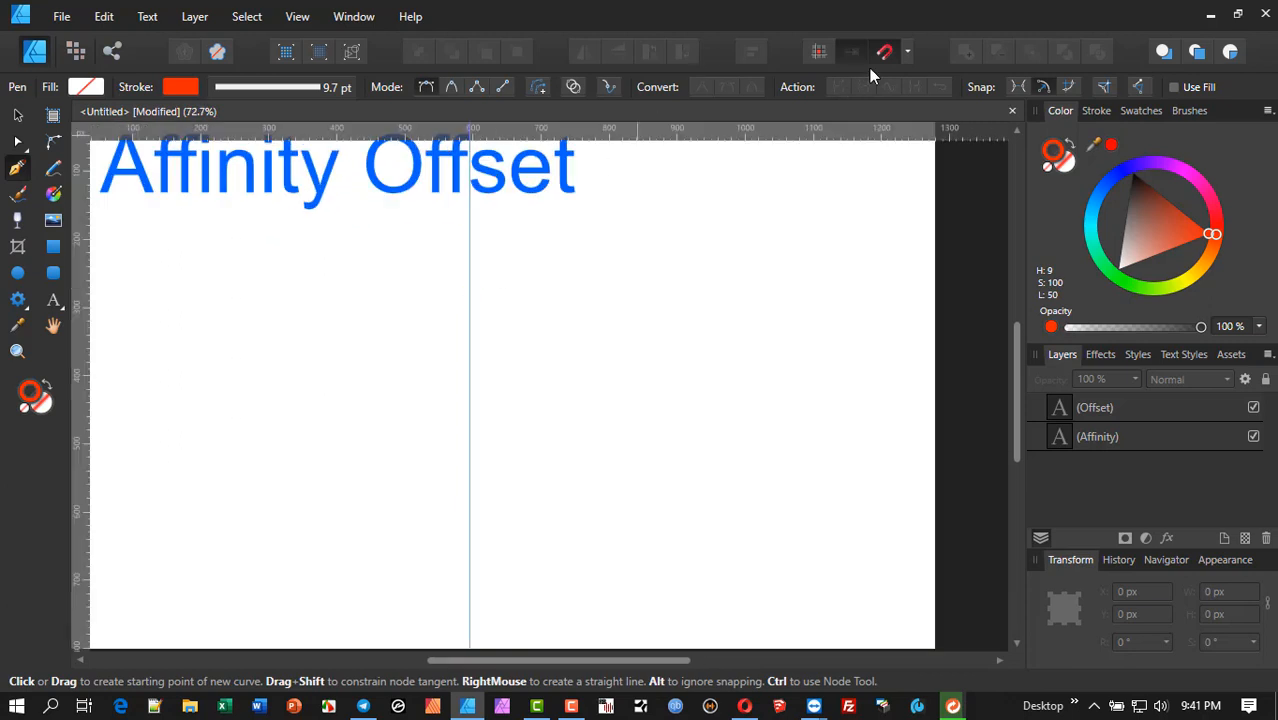
pyautogui.click(469, 313)
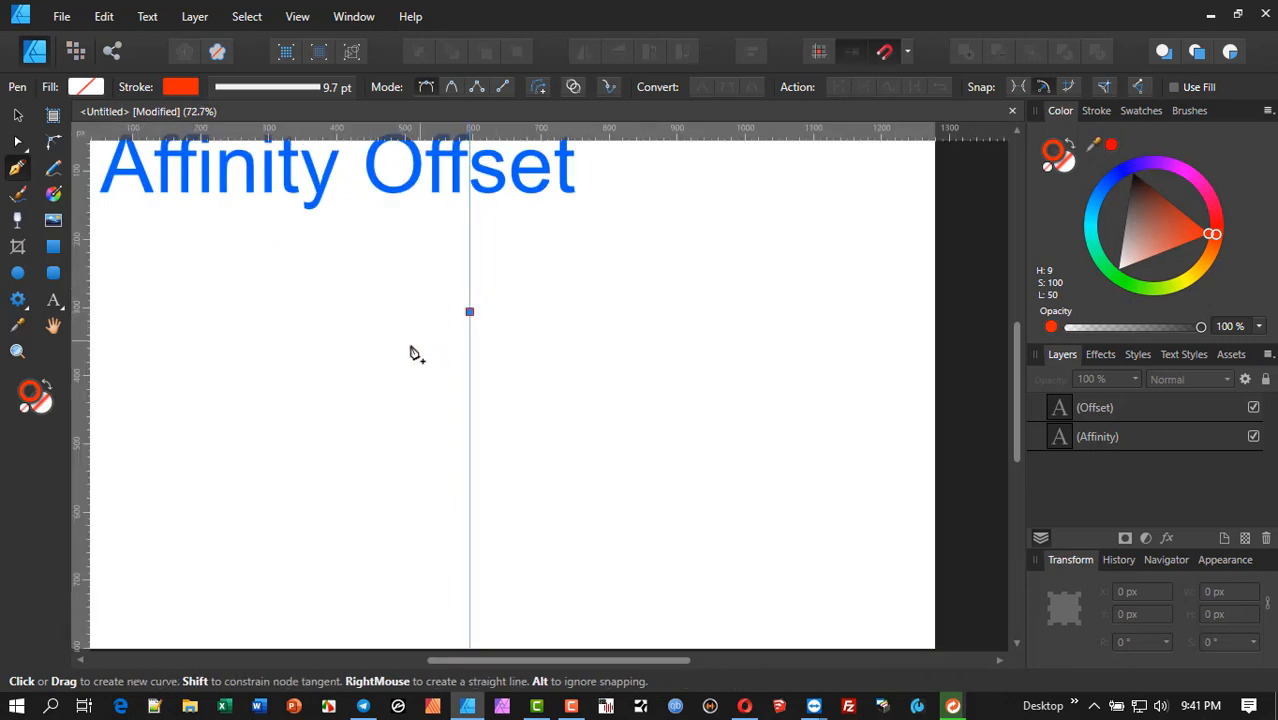
pyautogui.click(409, 346)
pyautogui.click(358, 314)
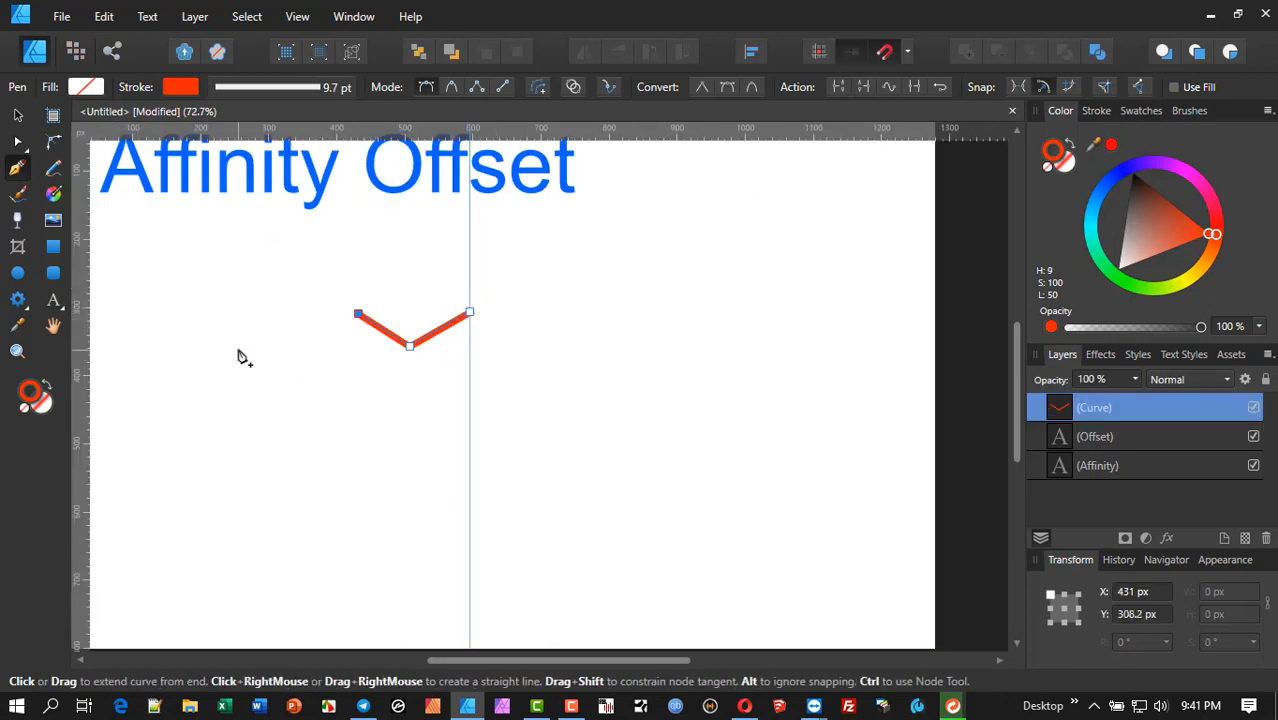
pyautogui.click(239, 350)
pyautogui.moveTo(193, 456); pyautogui.dragTo(295, 355)
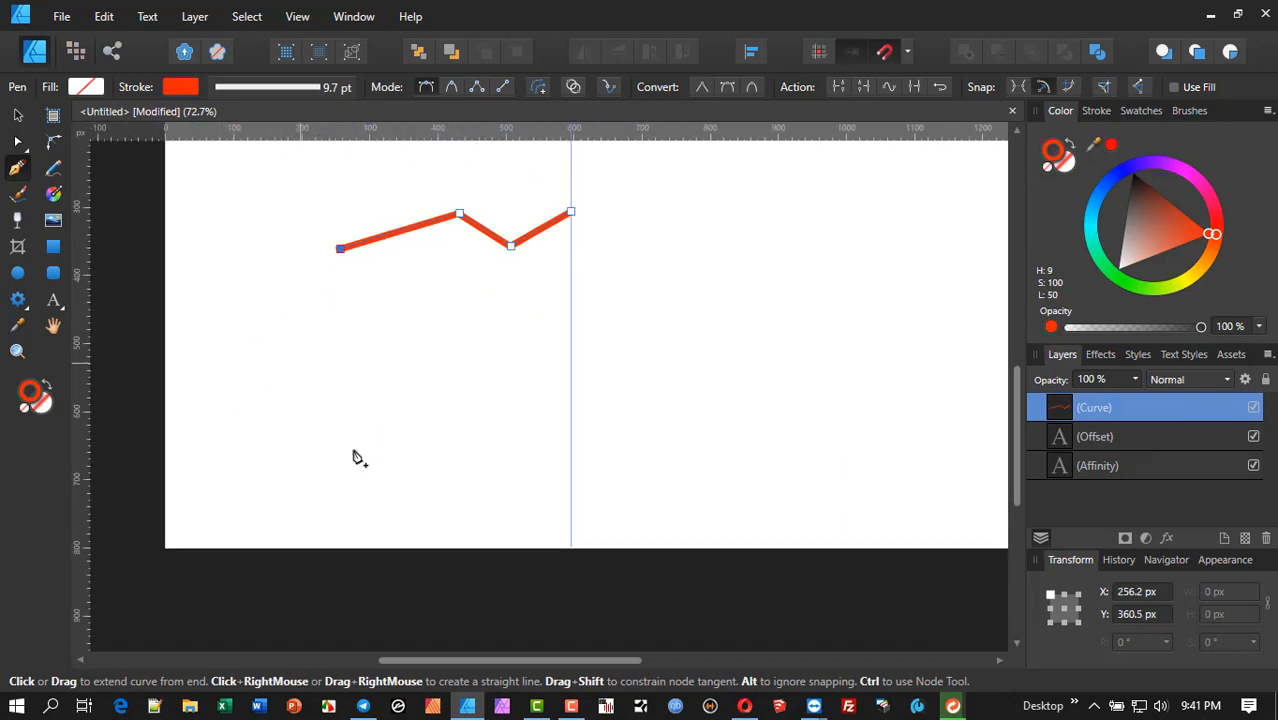
pyautogui.click(348, 355)
pyautogui.click(502, 510)
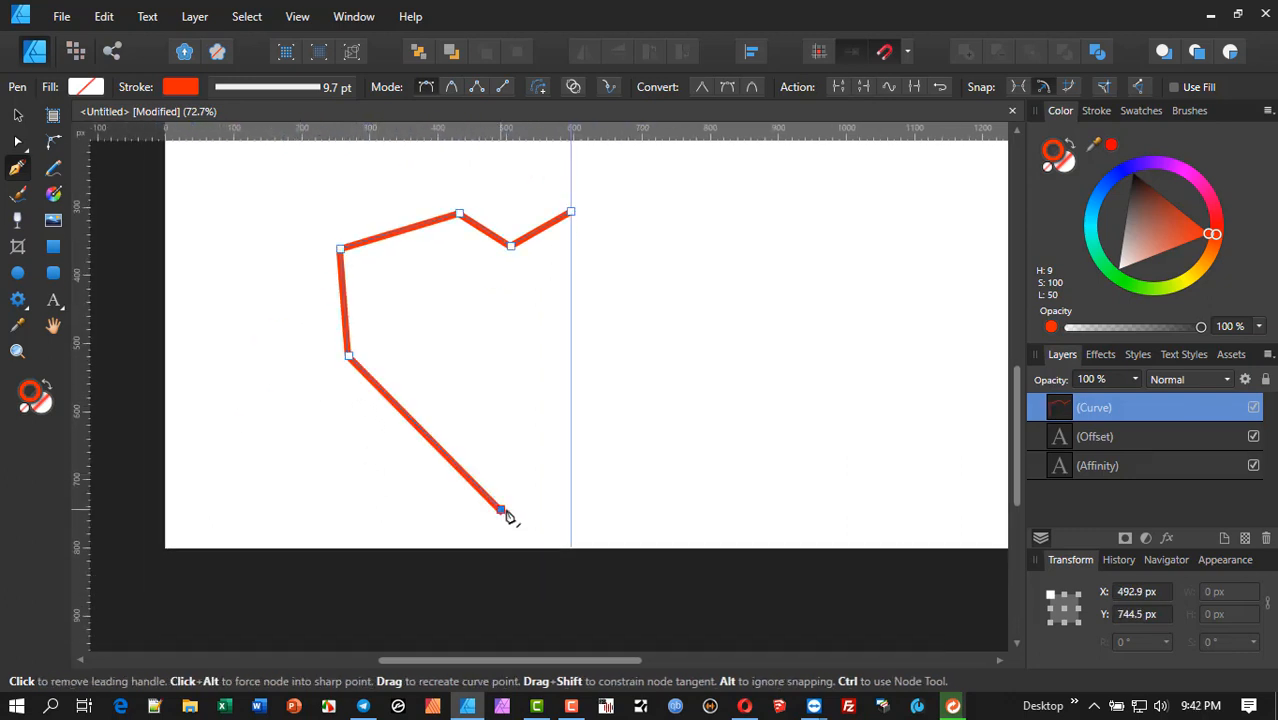
pyautogui.click(571, 532)
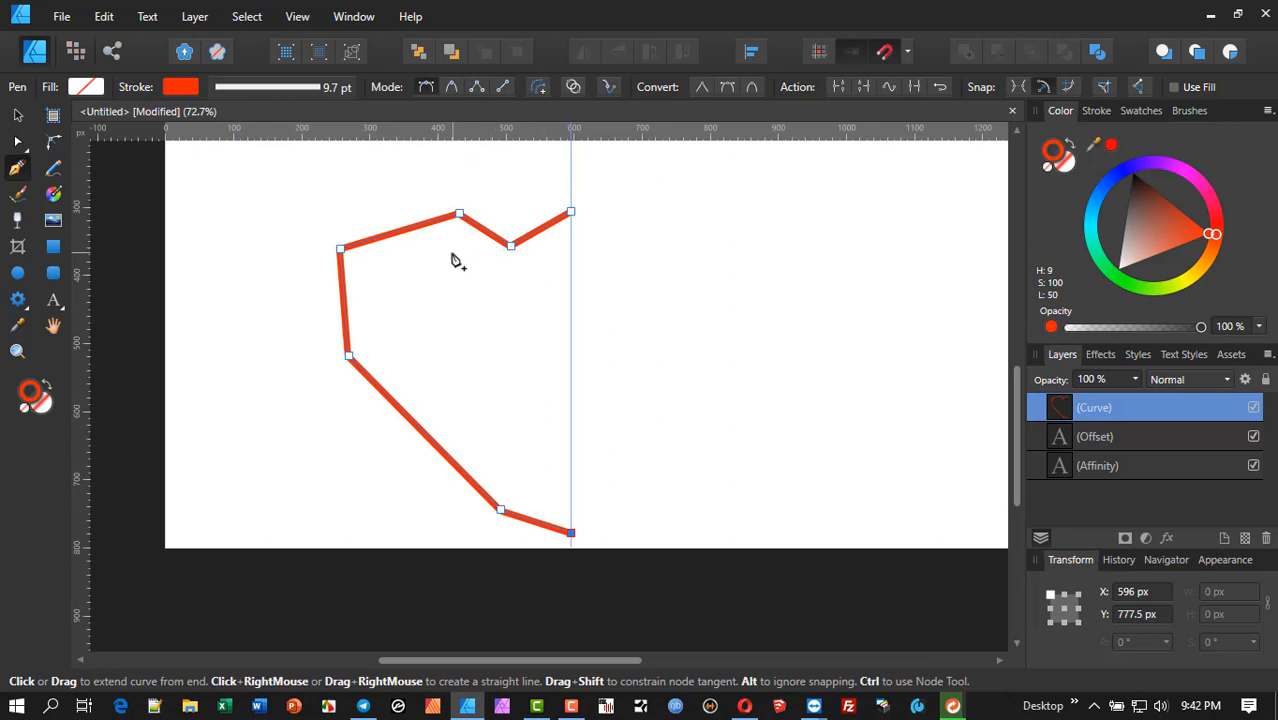
# - Bow the half-shield's long upper segment inward and convert the two nodes along its lower side to smooth
pyautogui.moveTo(451, 257); pyautogui.dragTo(425, 291)
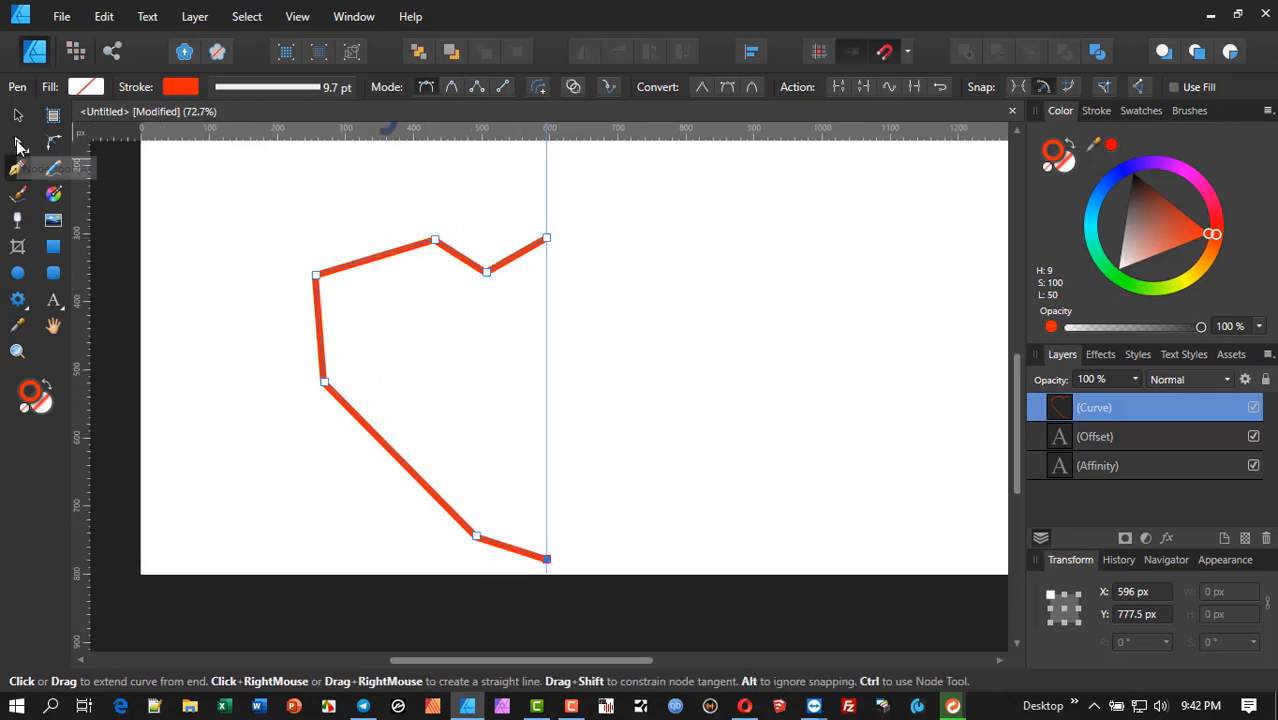
pyautogui.click(14, 144)
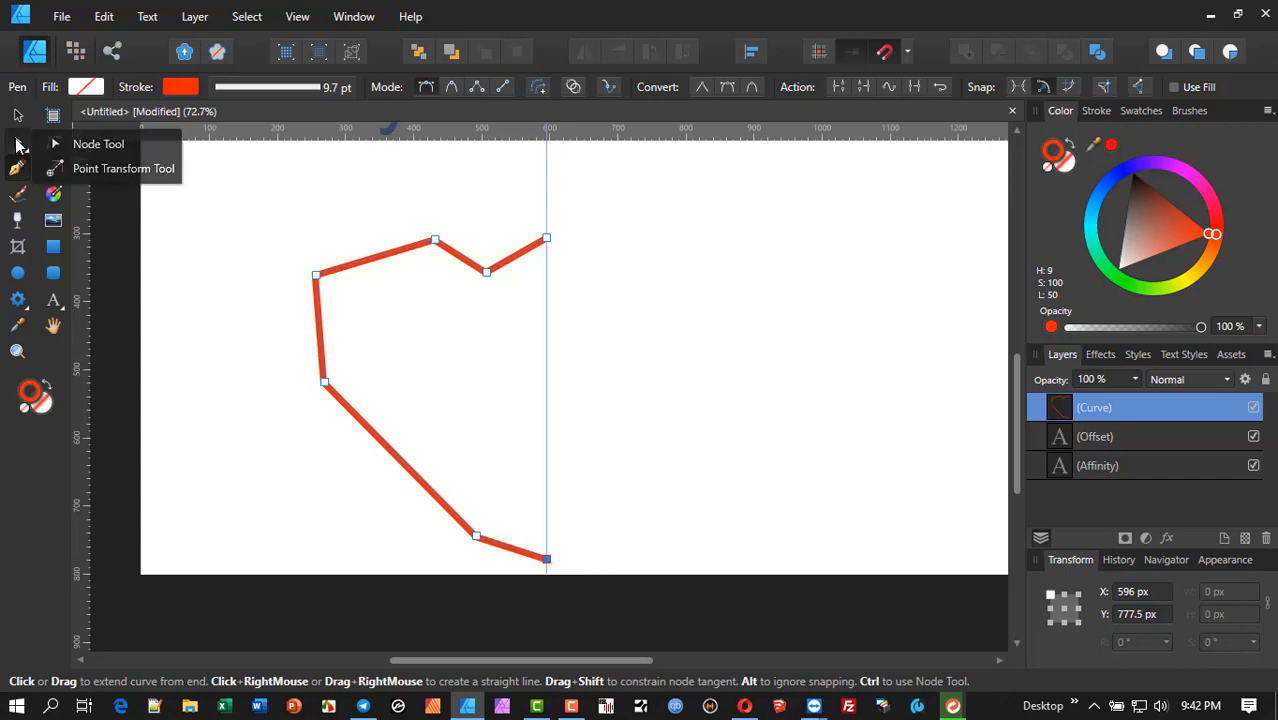
pyautogui.click(60, 144)
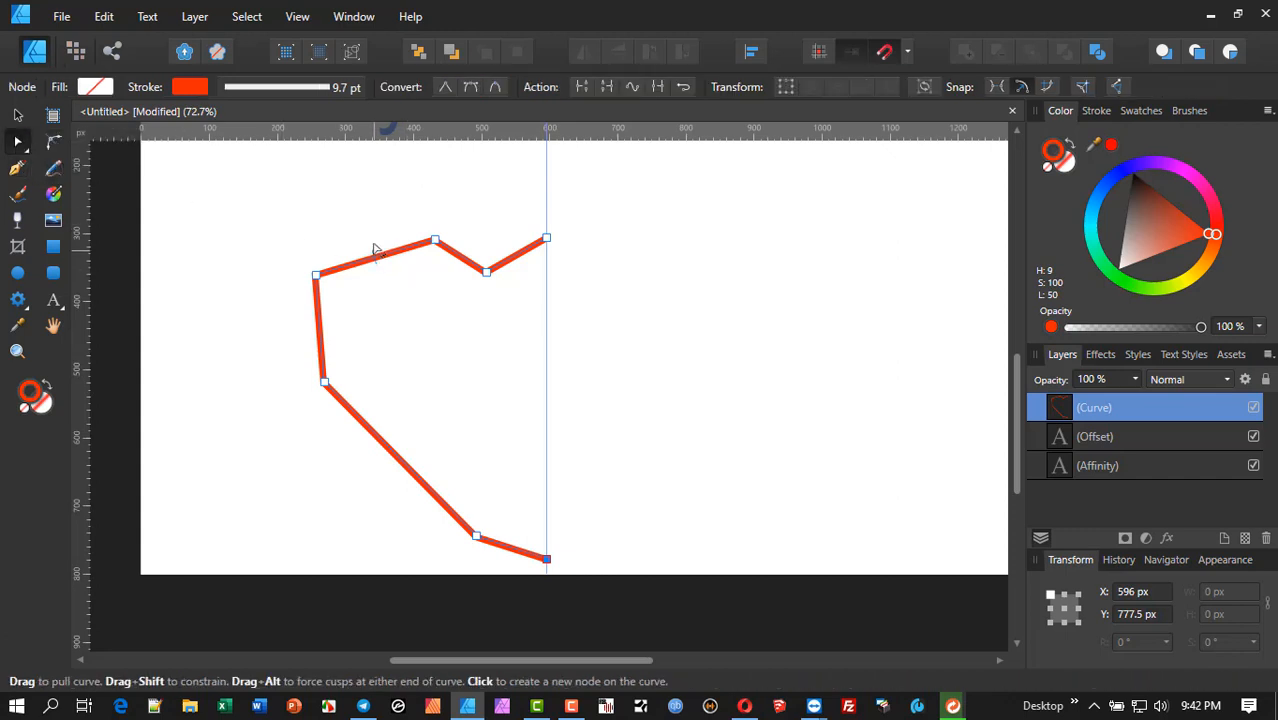
pyautogui.moveTo(374, 251); pyautogui.dragTo(385, 283)
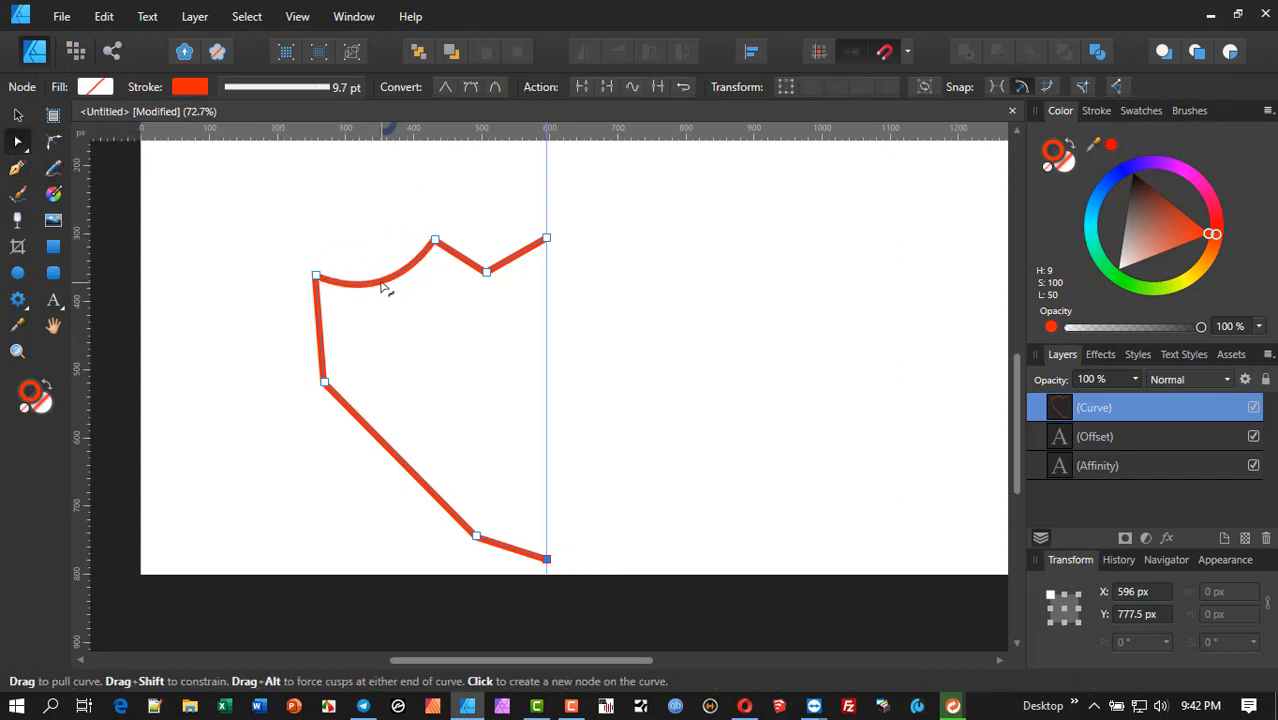
pyautogui.moveTo(376, 440); pyautogui.dragTo(370, 472)
pyautogui.moveTo(293, 349); pyautogui.dragTo(514, 575)
pyautogui.click(471, 92)
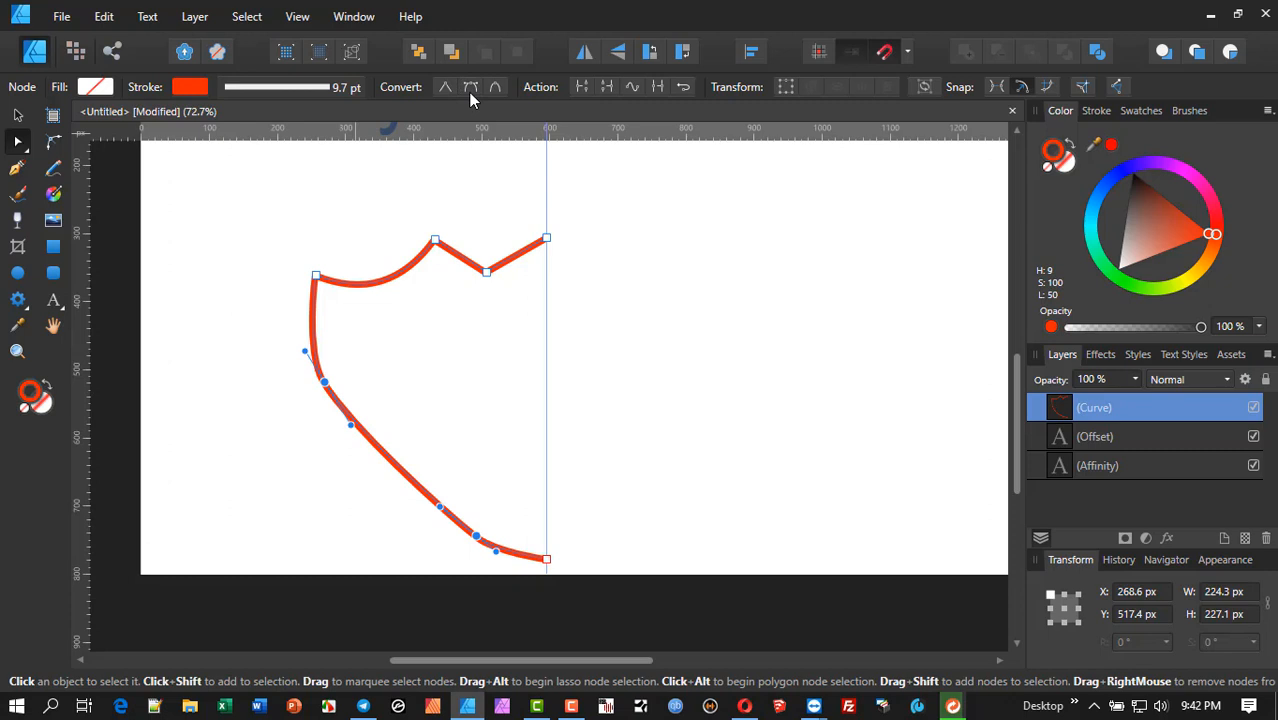
# - Adjust the handles of the two smooth nodes so the half-shield's outer side sweeps down in a full, rounded curve
pyautogui.click(323, 381)
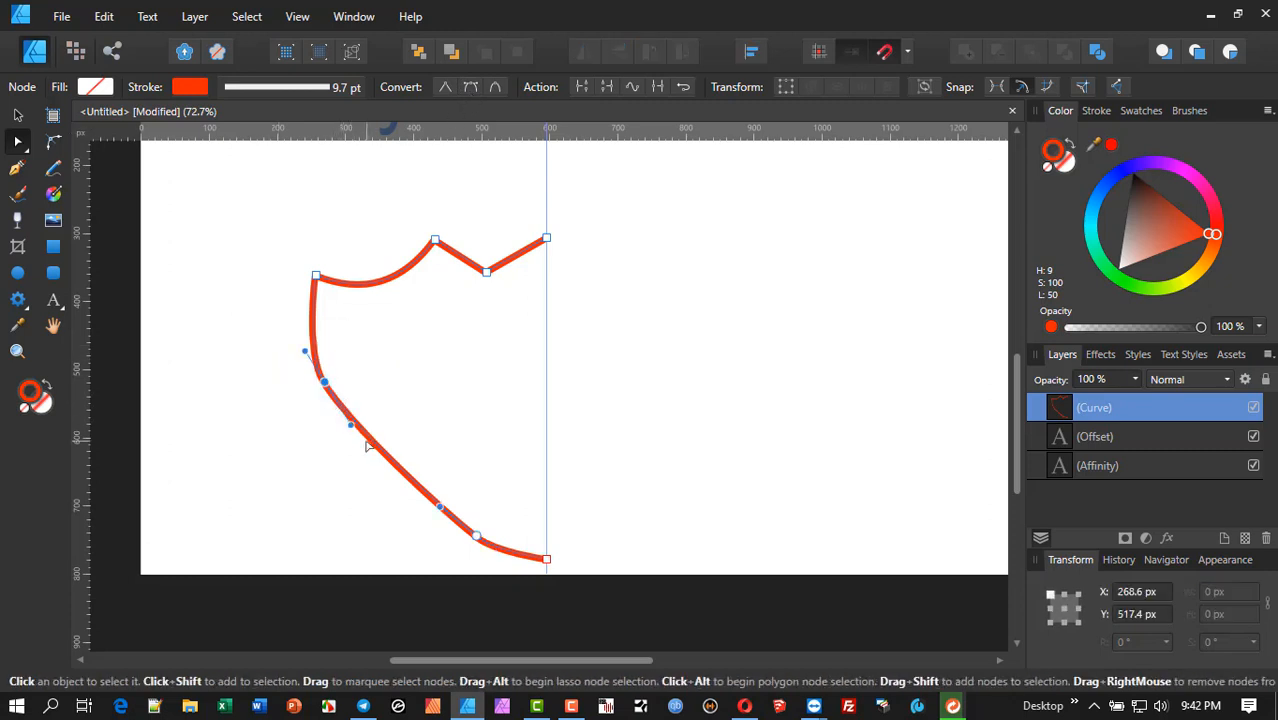
pyautogui.moveTo(352, 430); pyautogui.dragTo(351, 502)
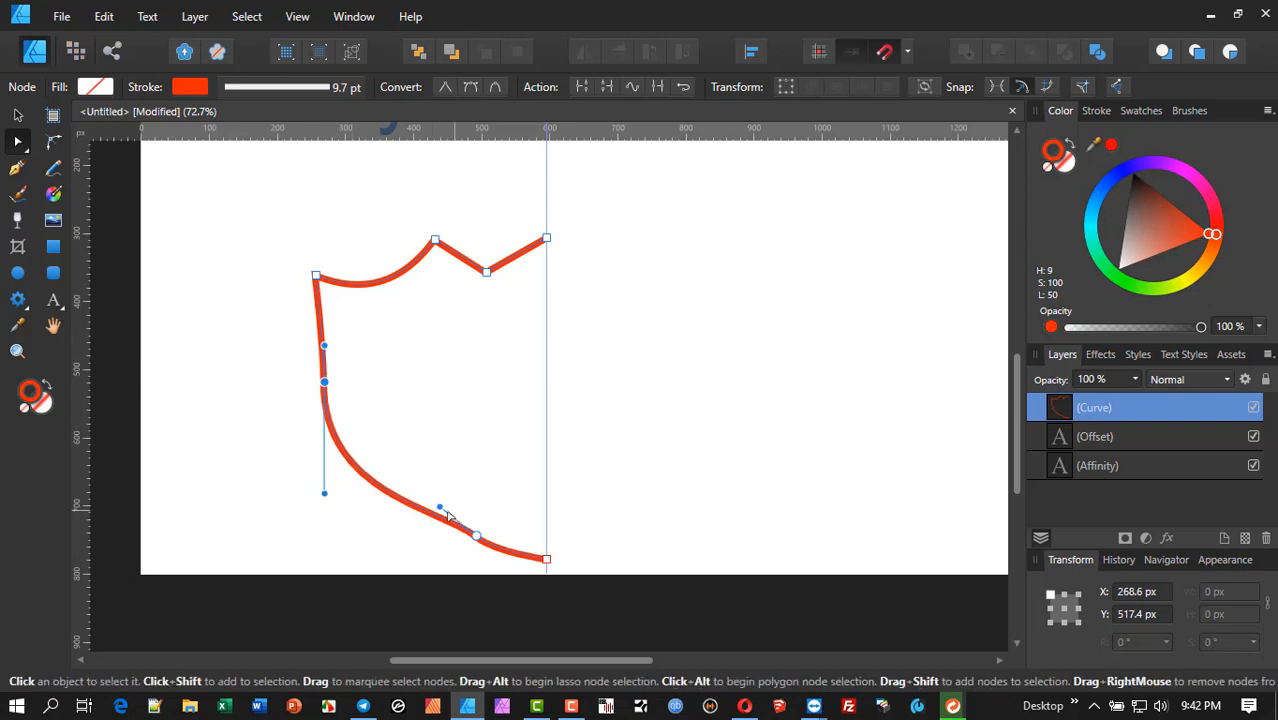
pyautogui.moveTo(443, 512); pyautogui.dragTo(422, 542)
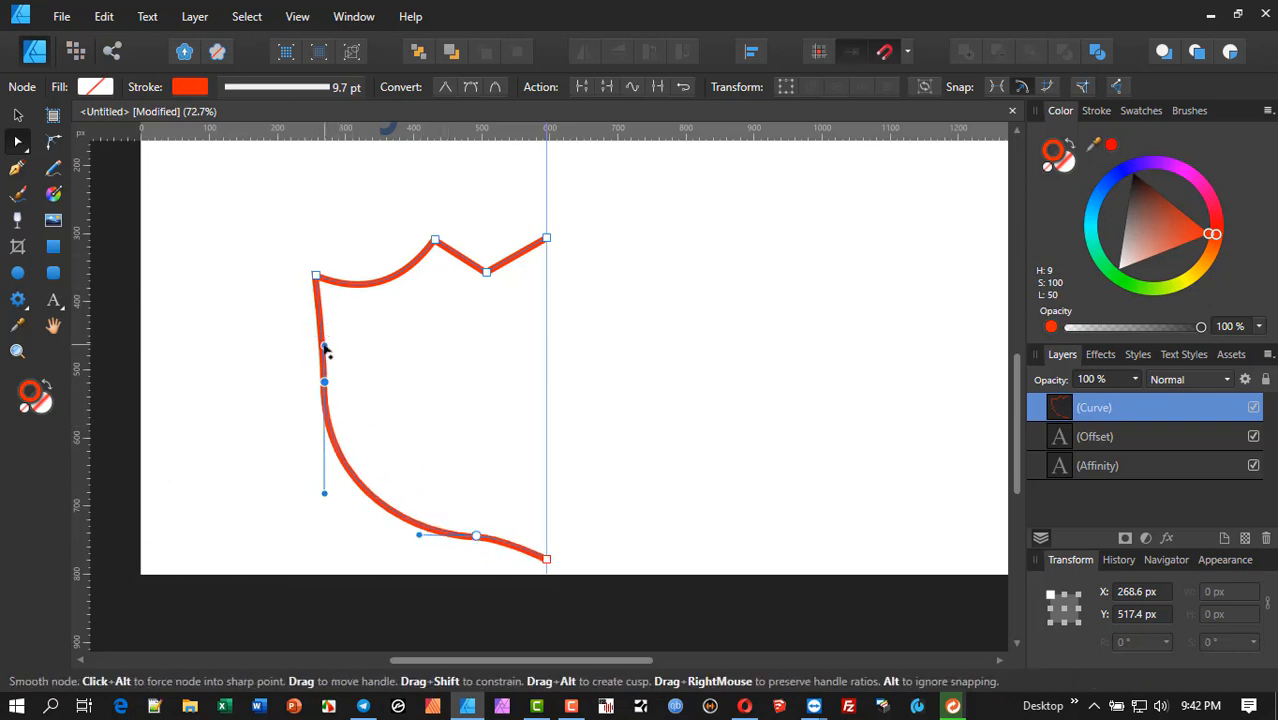
pyautogui.moveTo(323, 346); pyautogui.dragTo(316, 347)
pyautogui.click(442, 366)
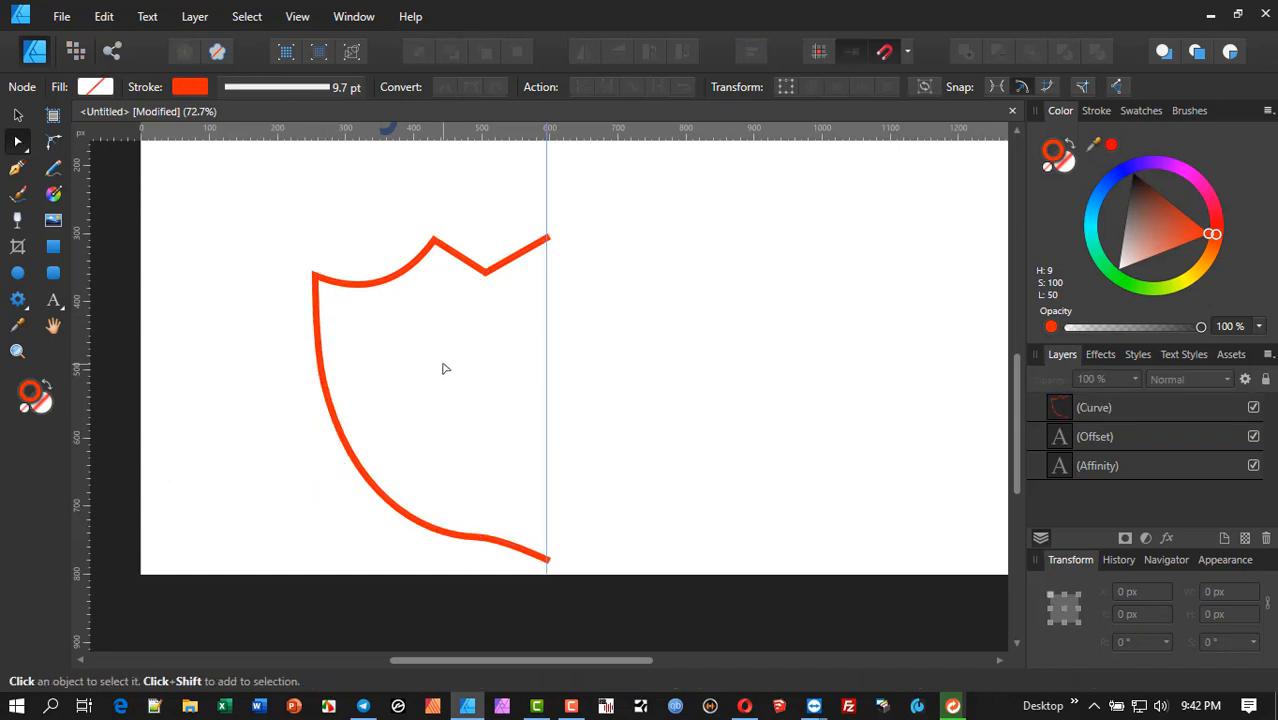
# - Move the half-shield curve straight up along the guide to about Y 223.7 px
pyautogui.scroll(-3, 442, 362)
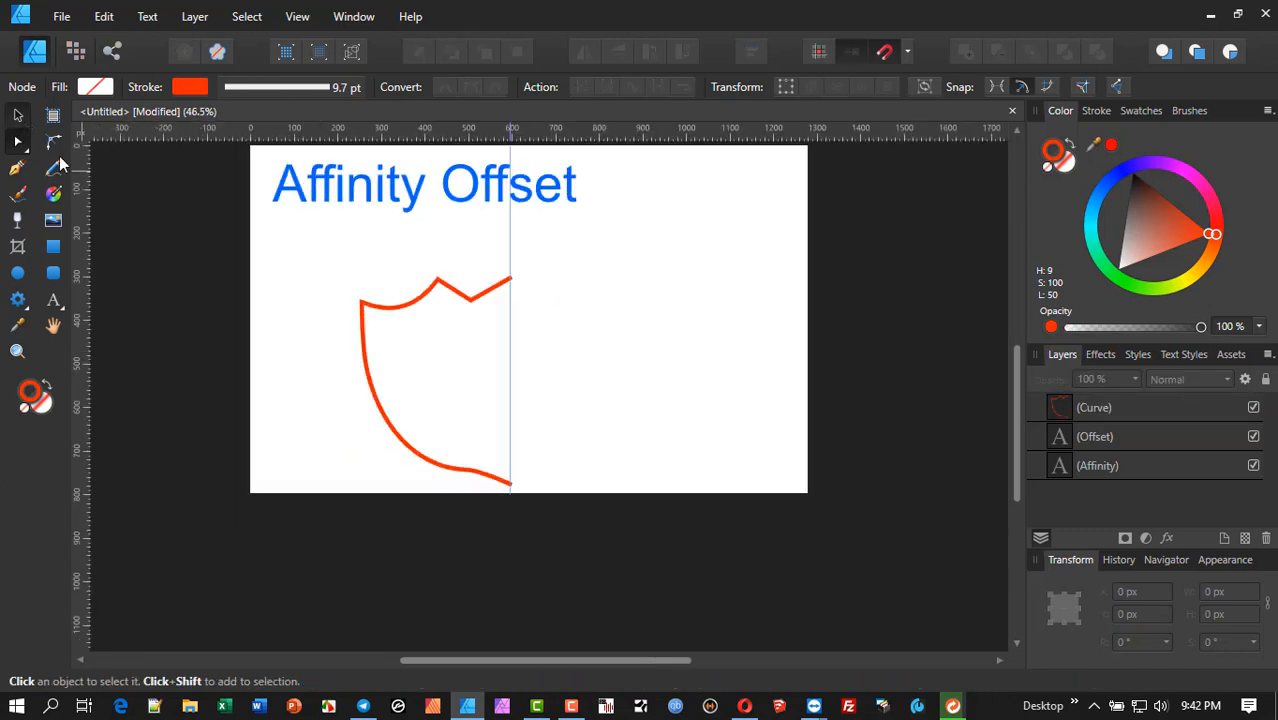
pyautogui.click(460, 296)
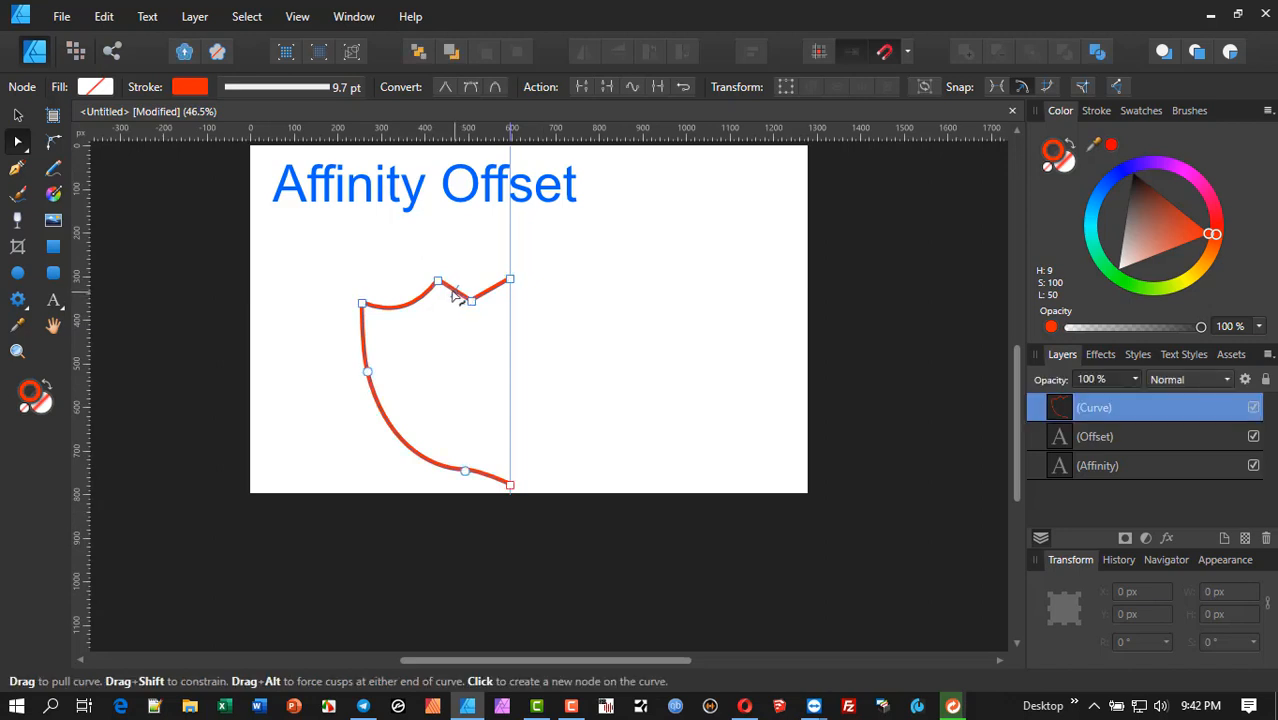
pyautogui.click(18, 115)
pyautogui.moveTo(455, 305); pyautogui.dragTo(450, 266)
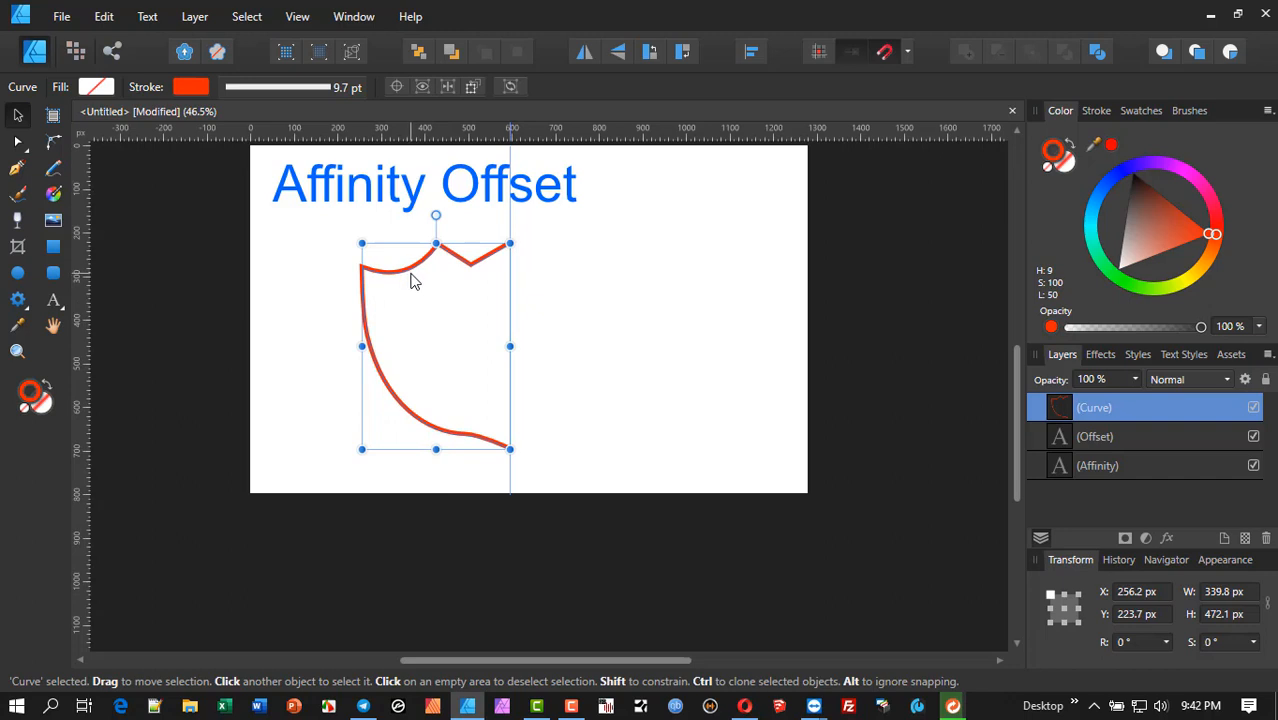
# - Duplicate the half-shield, flip the copy horizontally and move it across the guide to about X 705.7 px
pyautogui.hotkey('ctrl', 'j')
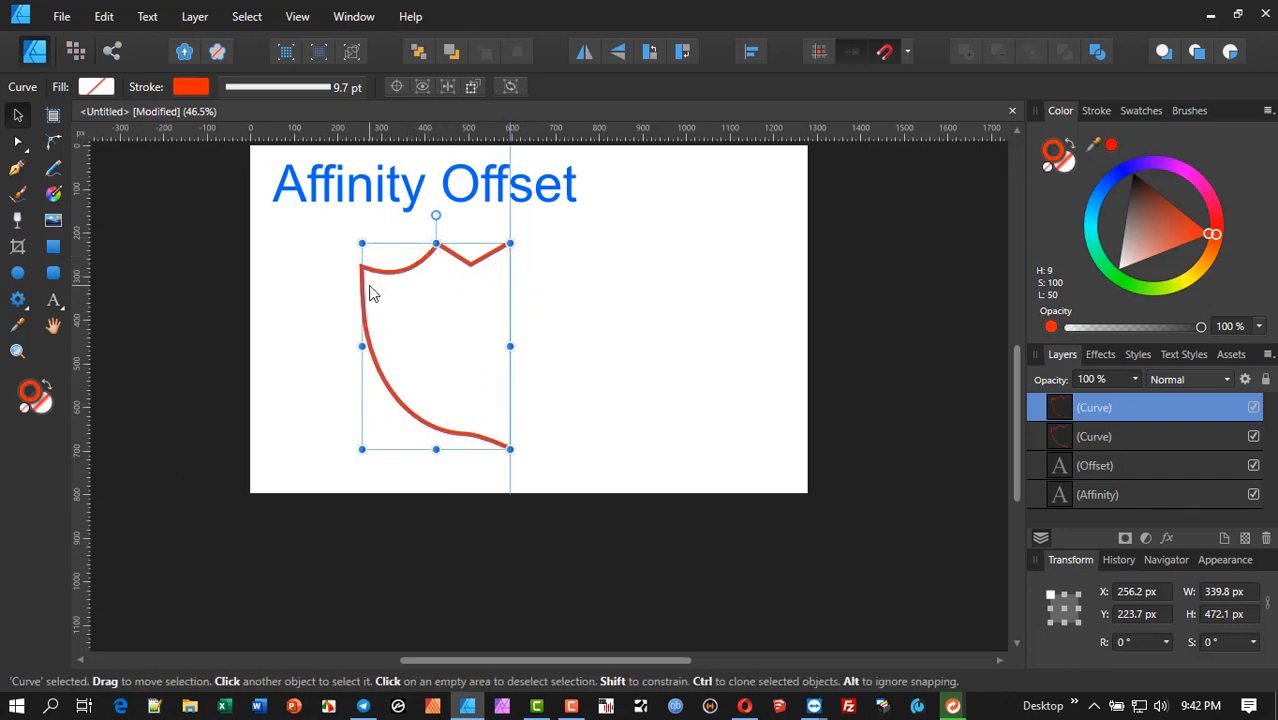
pyautogui.click(585, 55)
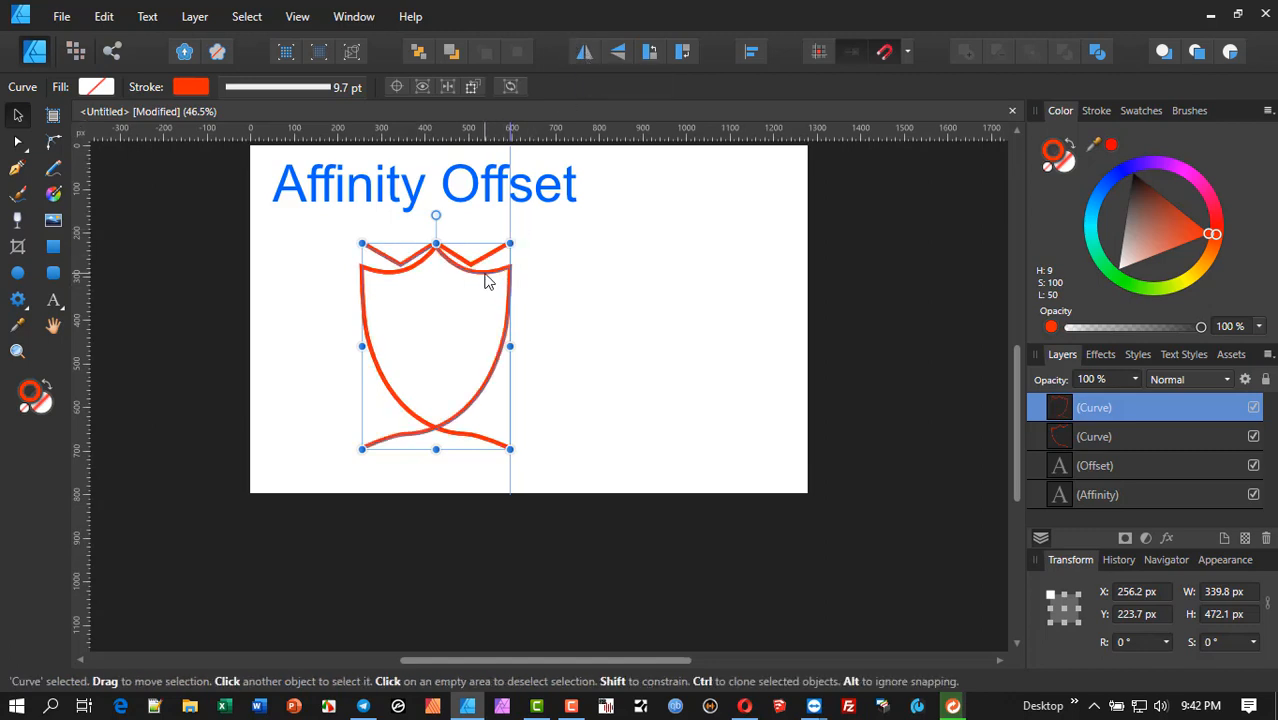
pyautogui.moveTo(486, 282); pyautogui.dragTo(685, 285)
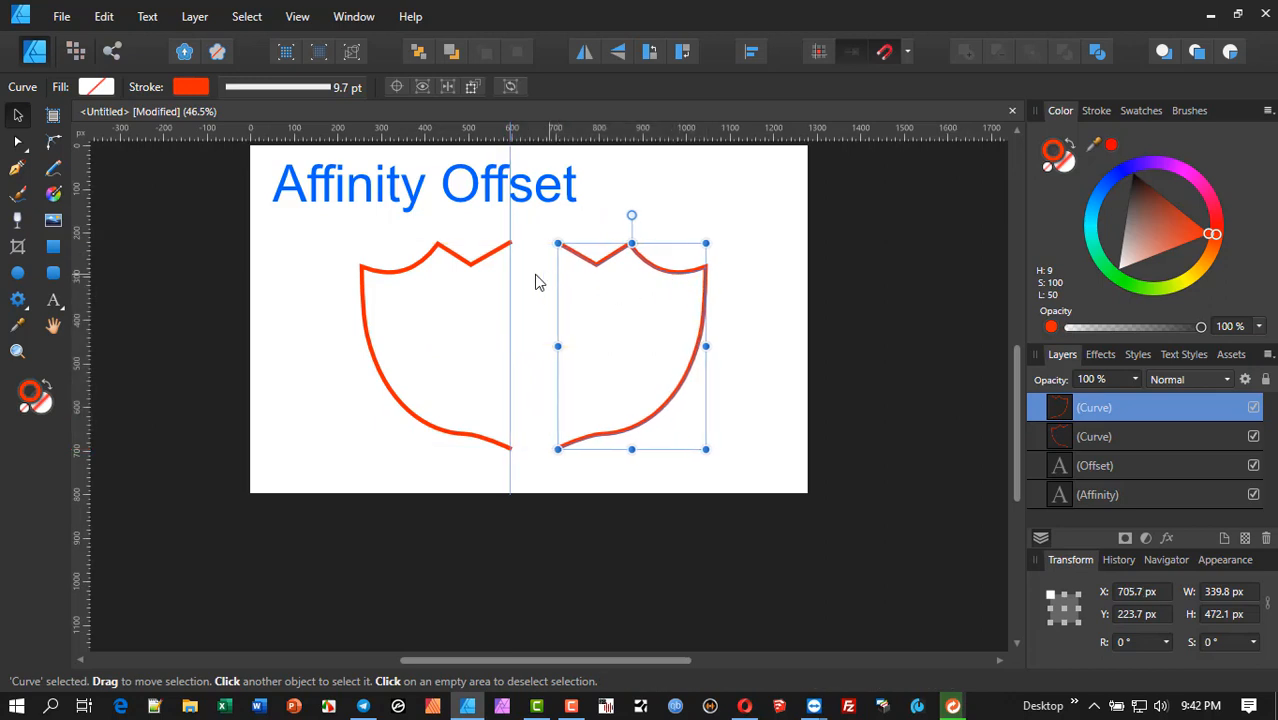
# - Space both shield halves horizontally with auto distribute off and a 0 px gap so they meet at the guide
pyautogui.keyDown('shift'); pyautogui.click(470, 264); pyautogui.keyUp('shift')
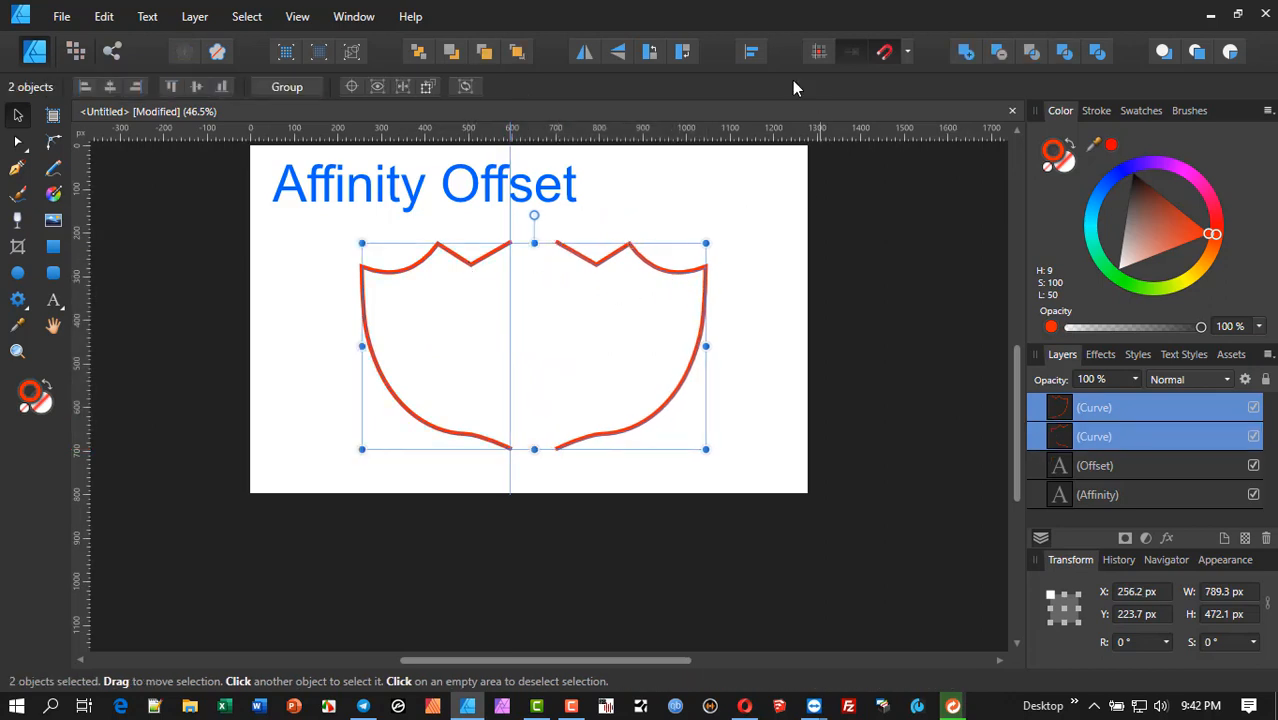
pyautogui.click(754, 58)
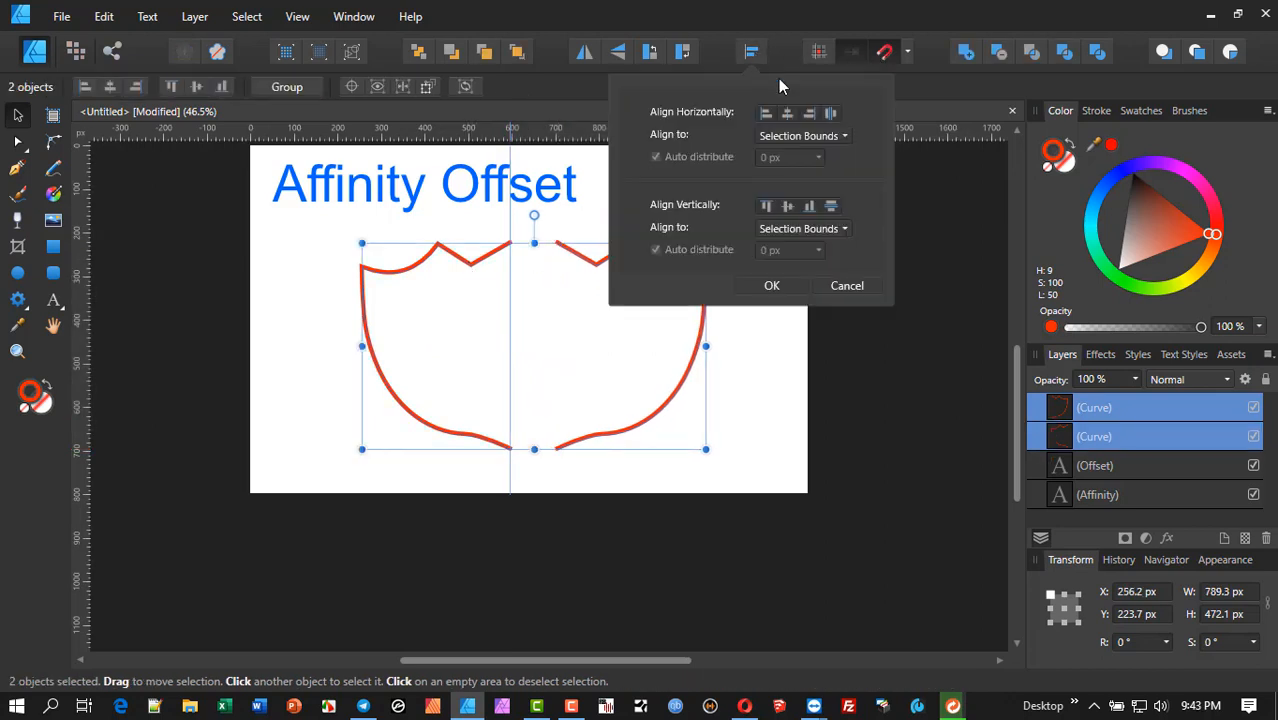
pyautogui.click(835, 114)
pyautogui.click(829, 114)
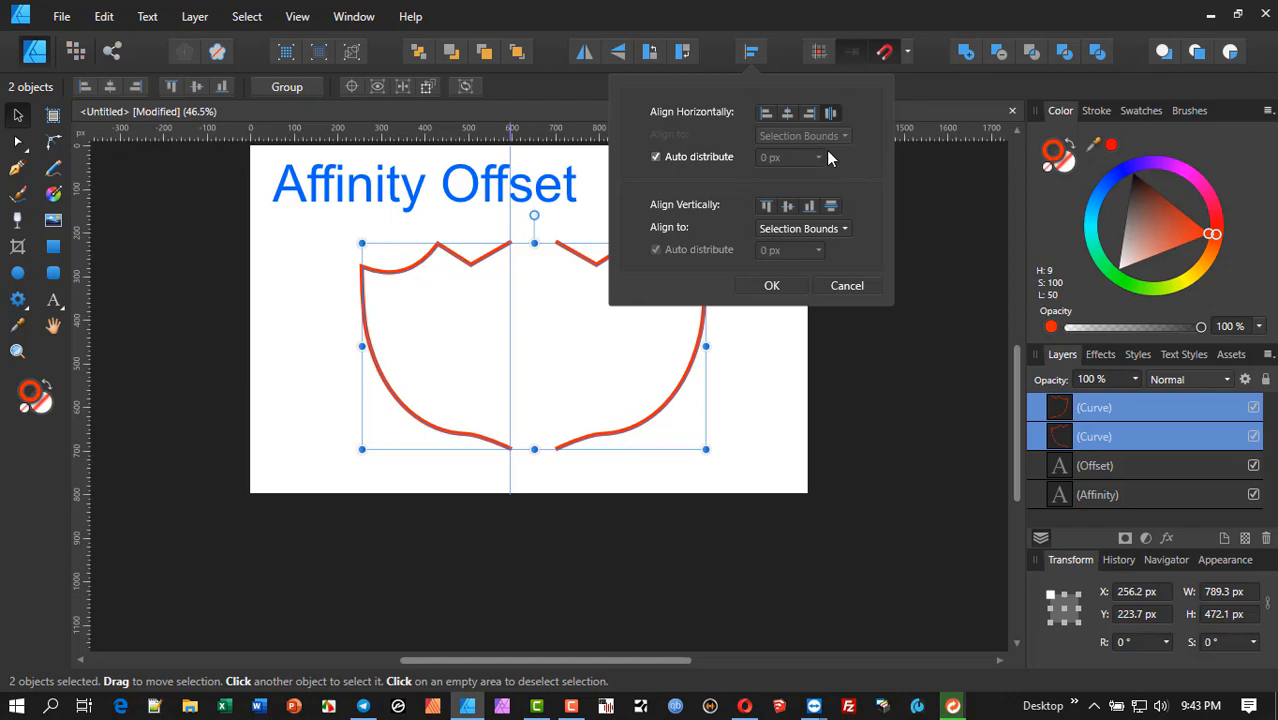
pyautogui.click(656, 157)
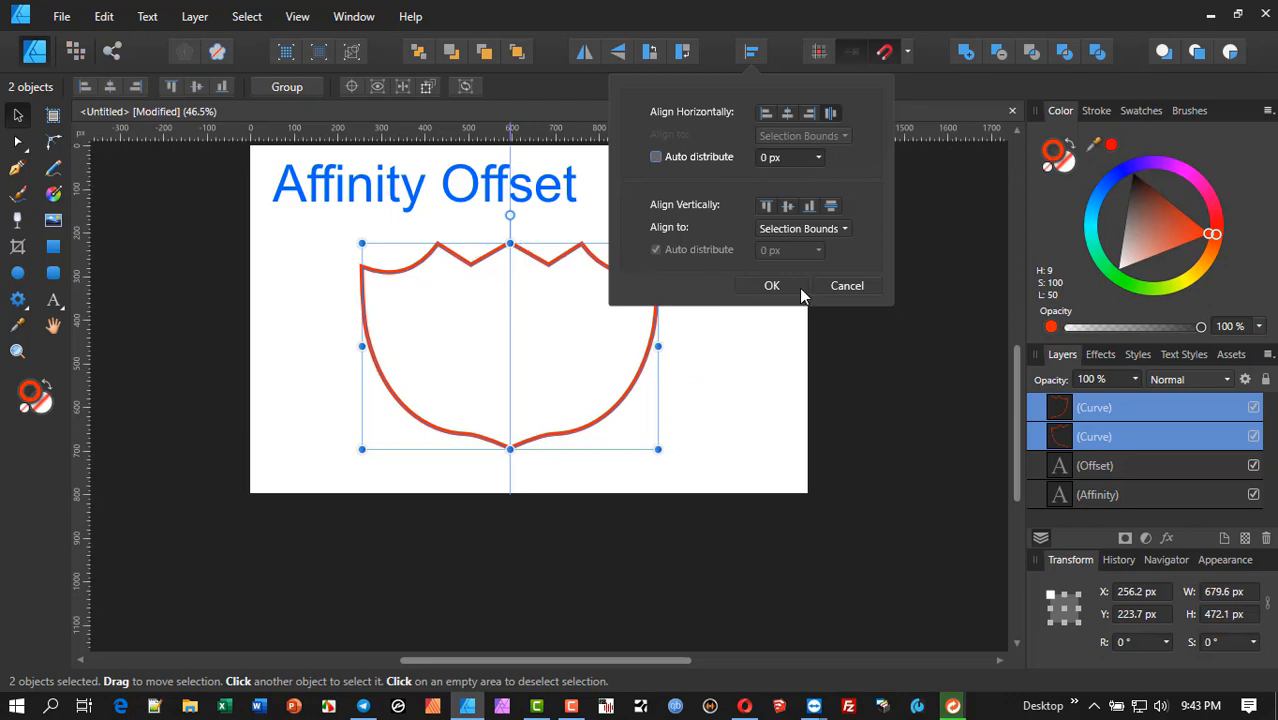
pyautogui.click(768, 285)
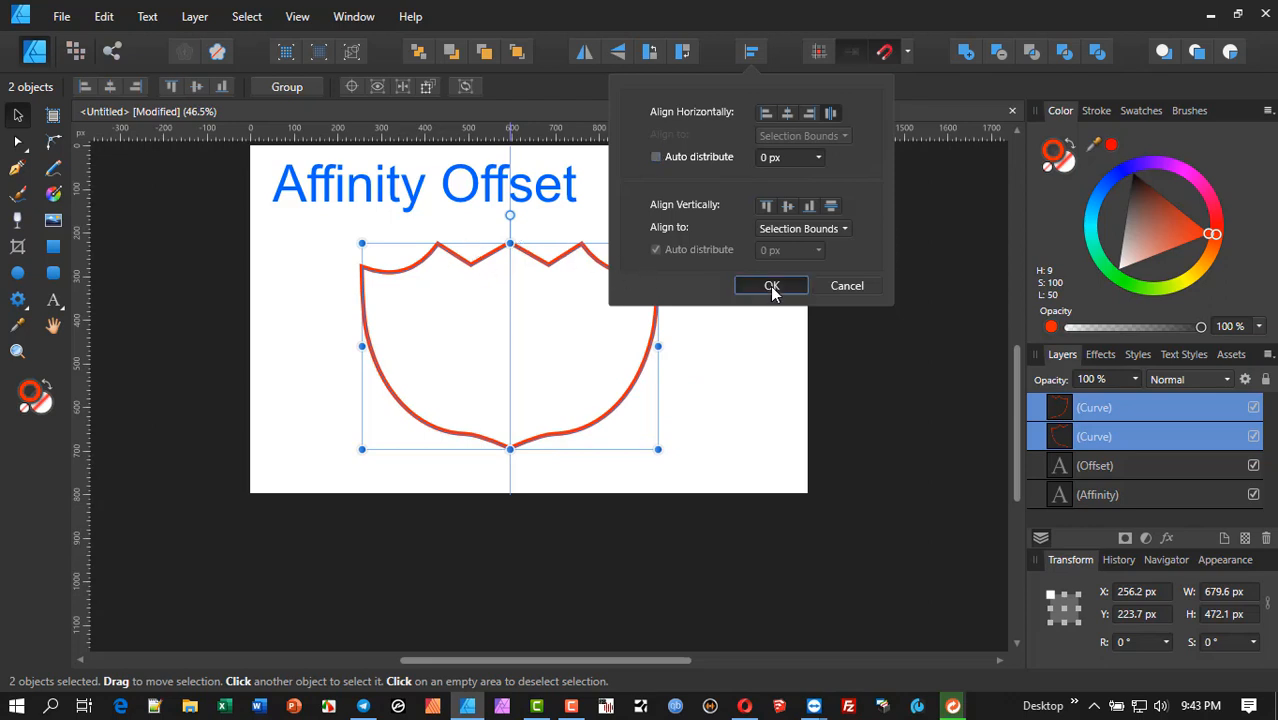
pyautogui.click(687, 358)
# - Combine the two shield halves into a single curve with the Add operation
pyautogui.click(566, 258)
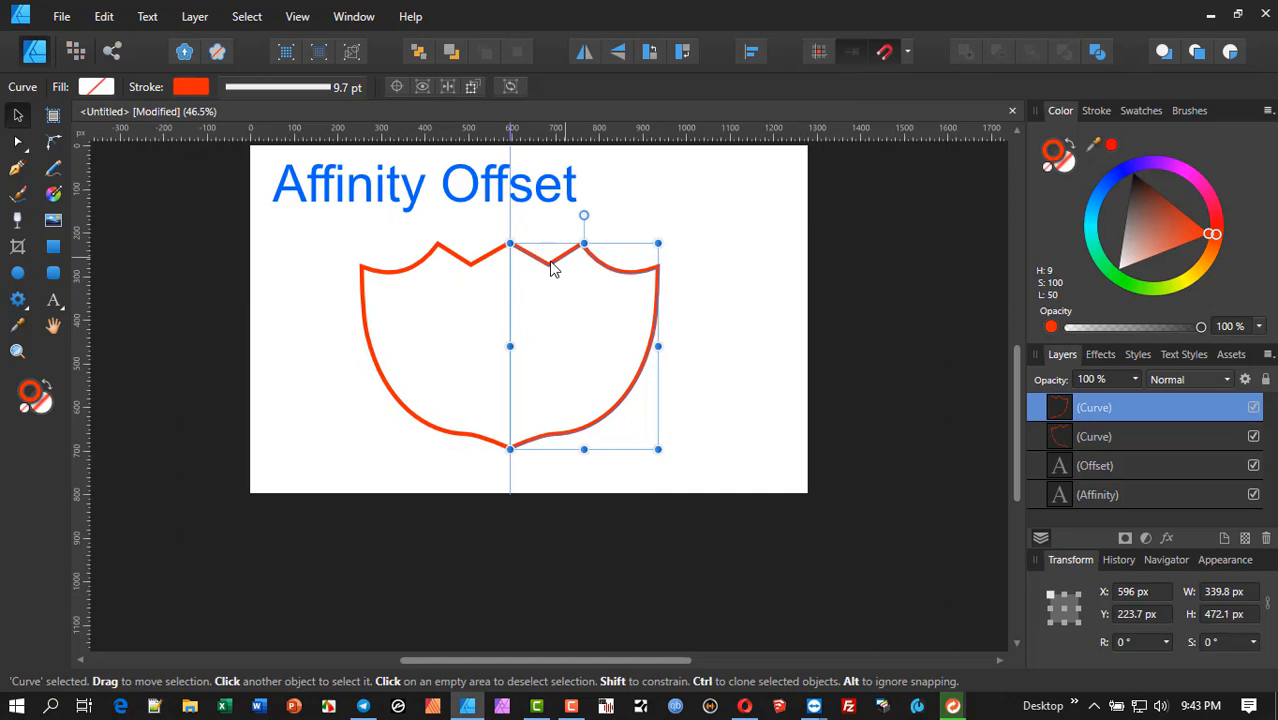
pyautogui.keyDown('shift'); pyautogui.click(487, 261); pyautogui.keyUp('shift')
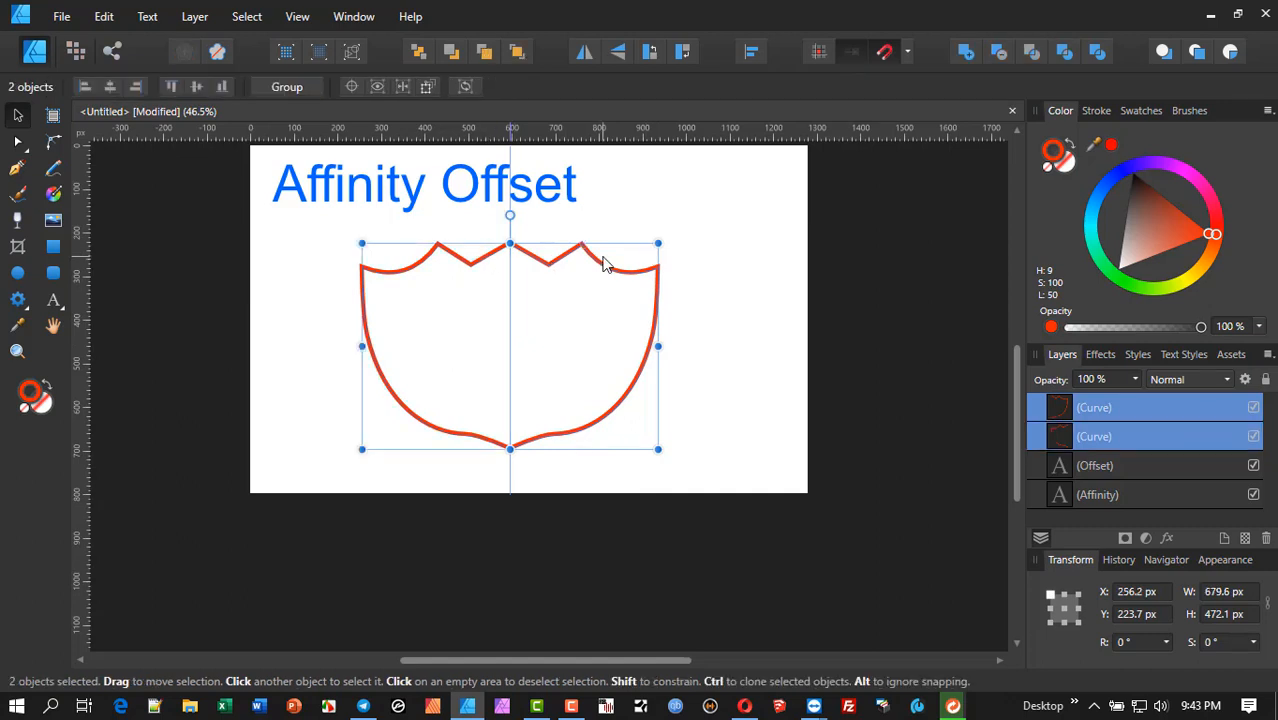
pyautogui.click(964, 55)
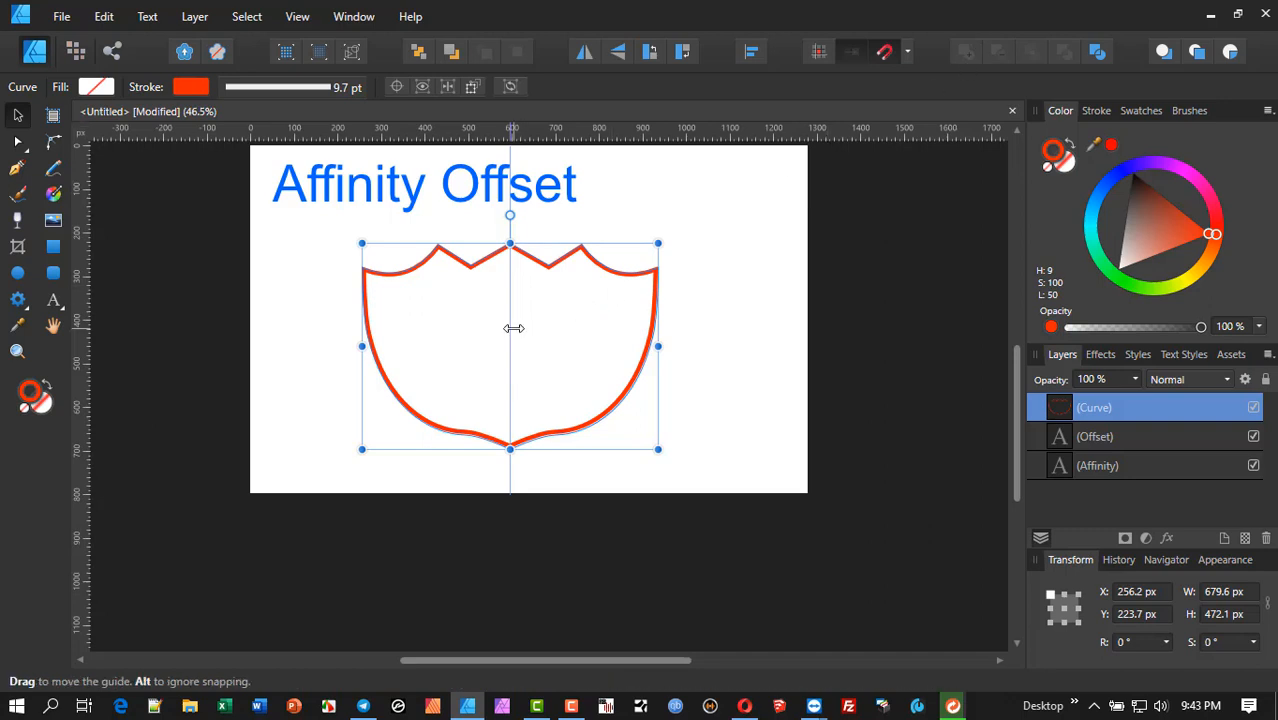
# - Remove the vertical guide from the artboard and narrow the shield to about 490 px wide
pyautogui.moveTo(514, 328); pyautogui.dragTo(864, 361)
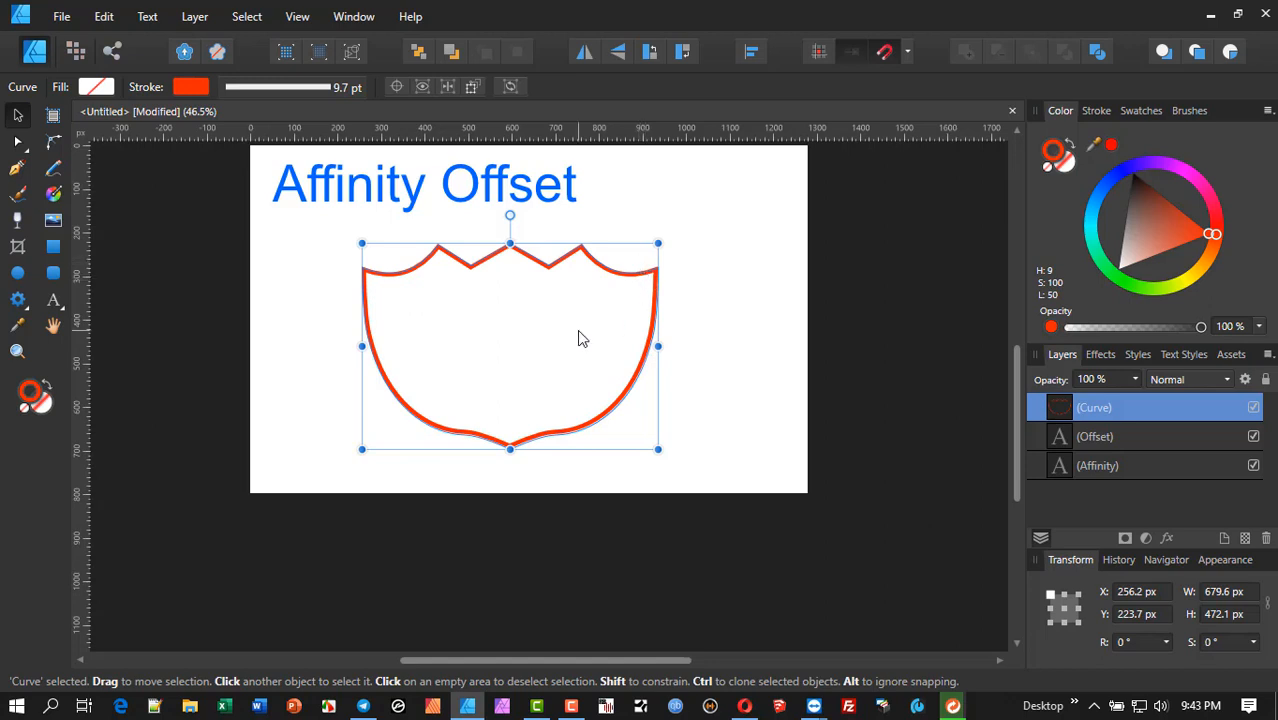
pyautogui.moveTo(658, 345)
pyautogui.mouseDown()
pyautogui.moveTo(531, 342)
pyautogui.moveTo(576, 330)
pyautogui.moveTo(575, 345)
pyautogui.mouseUp()
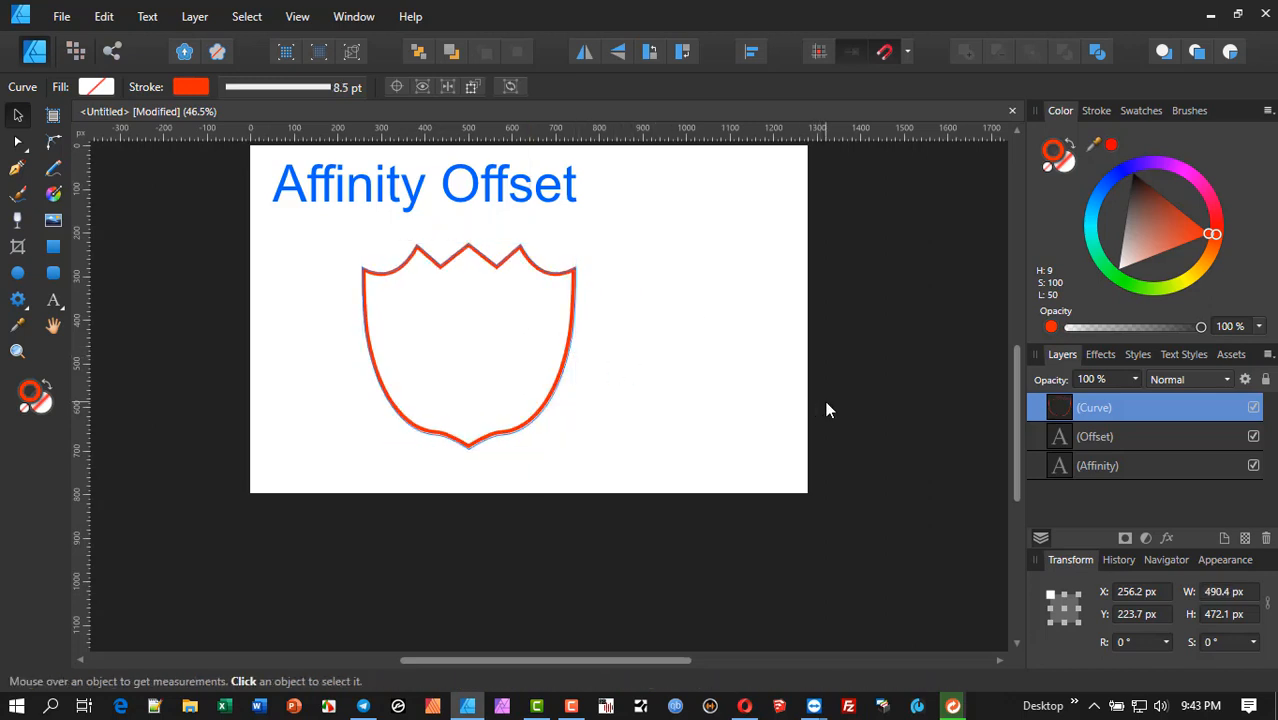
# - Undo the shield's last resize and narrow it about its center to about 473 px wide
pyautogui.hotkey('ctrl', 'z')
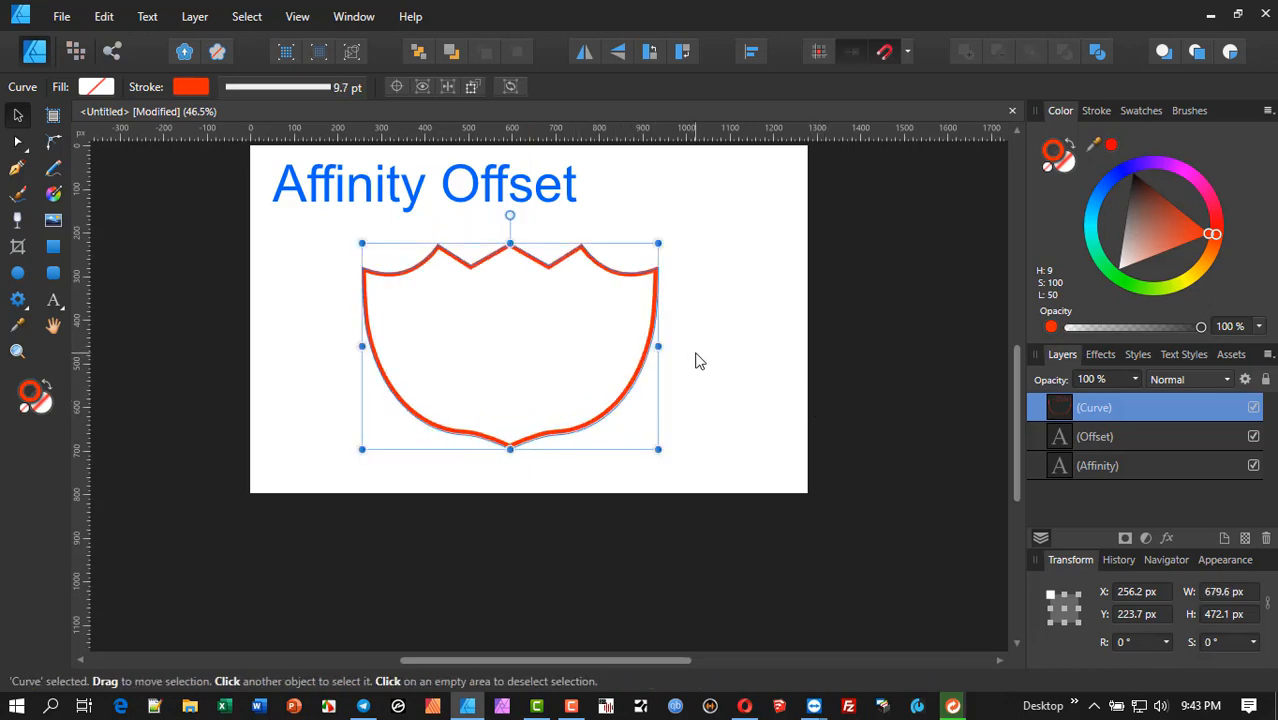
pyautogui.press('alt')
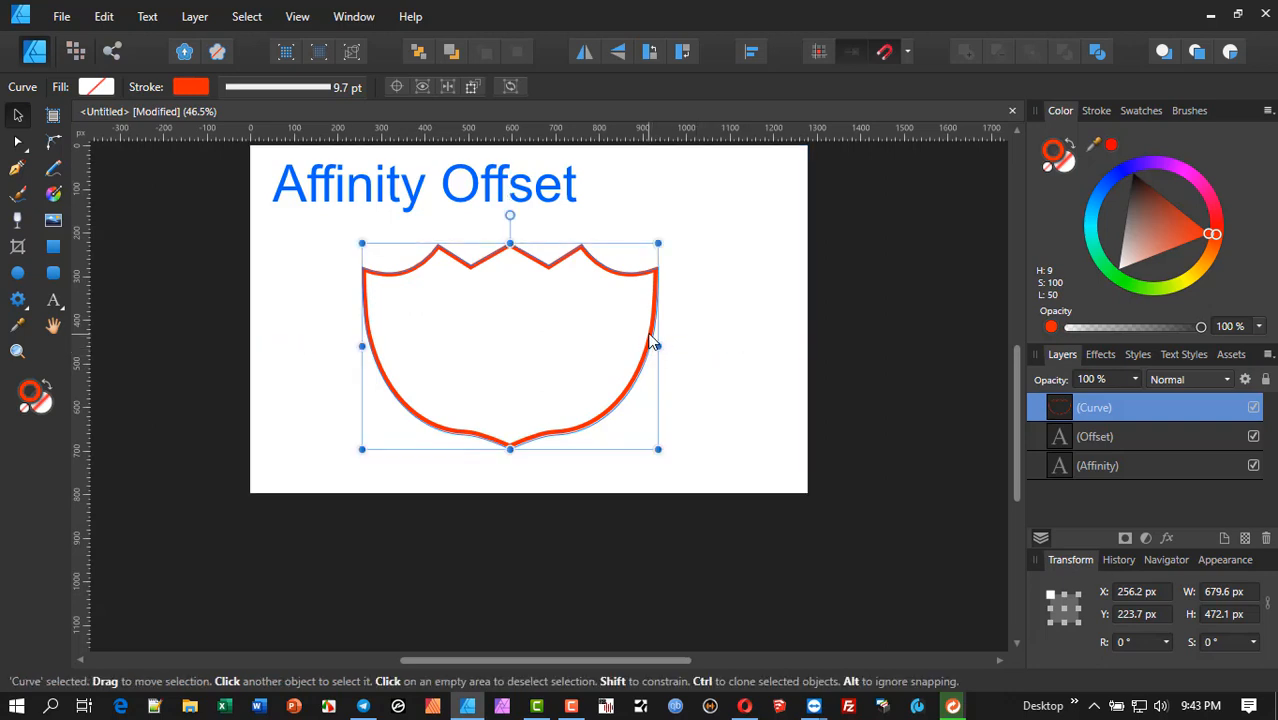
pyautogui.moveTo(658, 345); pyautogui.dragTo(616, 353)
pyautogui.scroll(5, 531, 354)
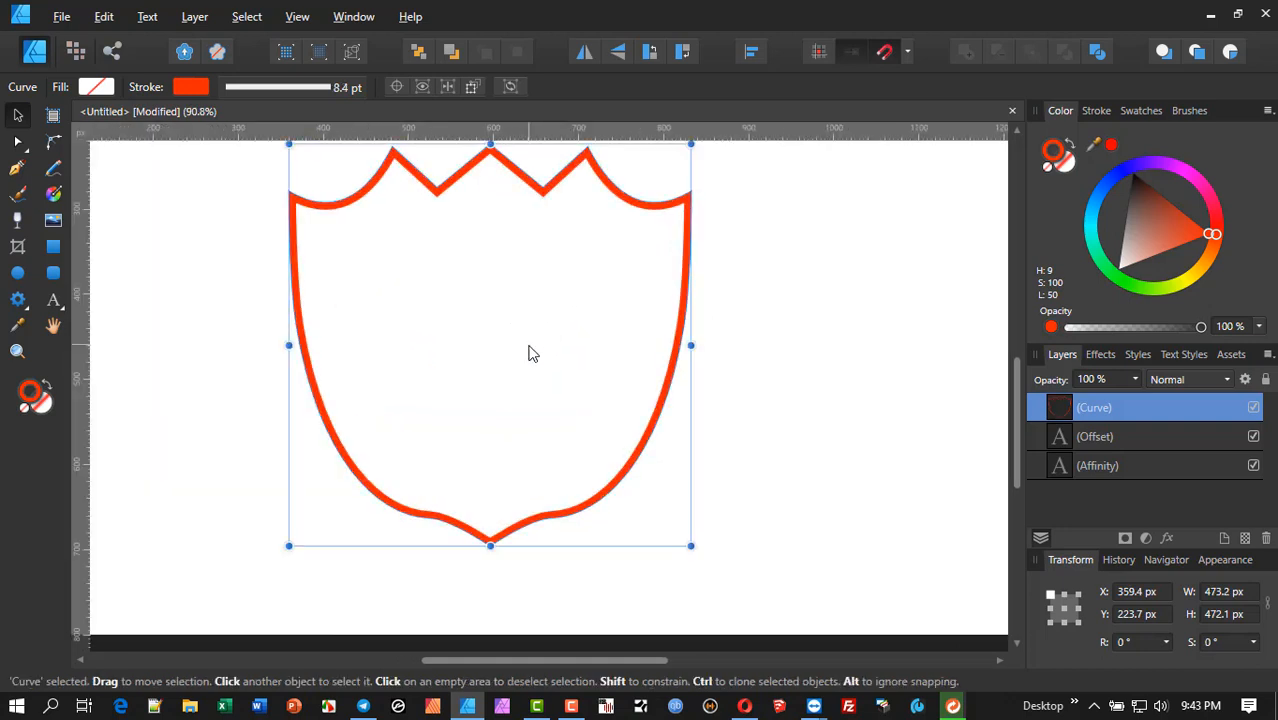
pyautogui.scroll(-2, 548, 379)
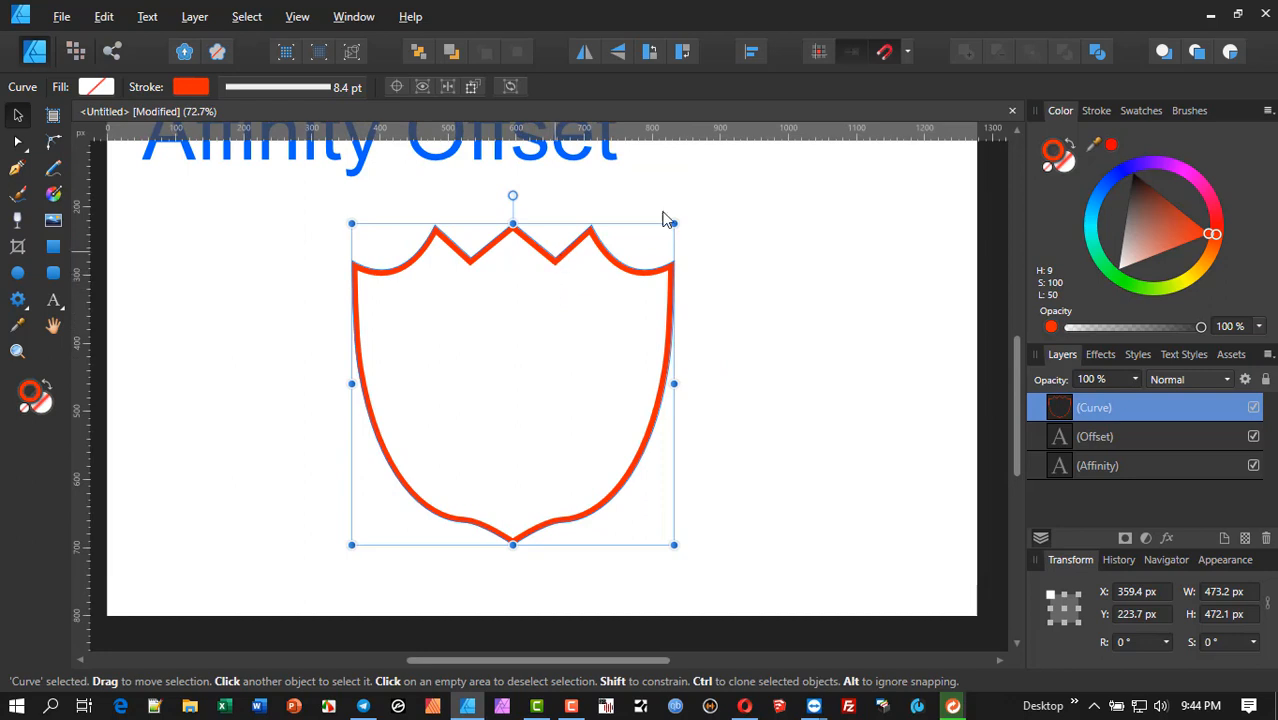
# - Try a miter limit of 1 on the shield's stroke, and set it back to 5
pyautogui.click(1097, 112)
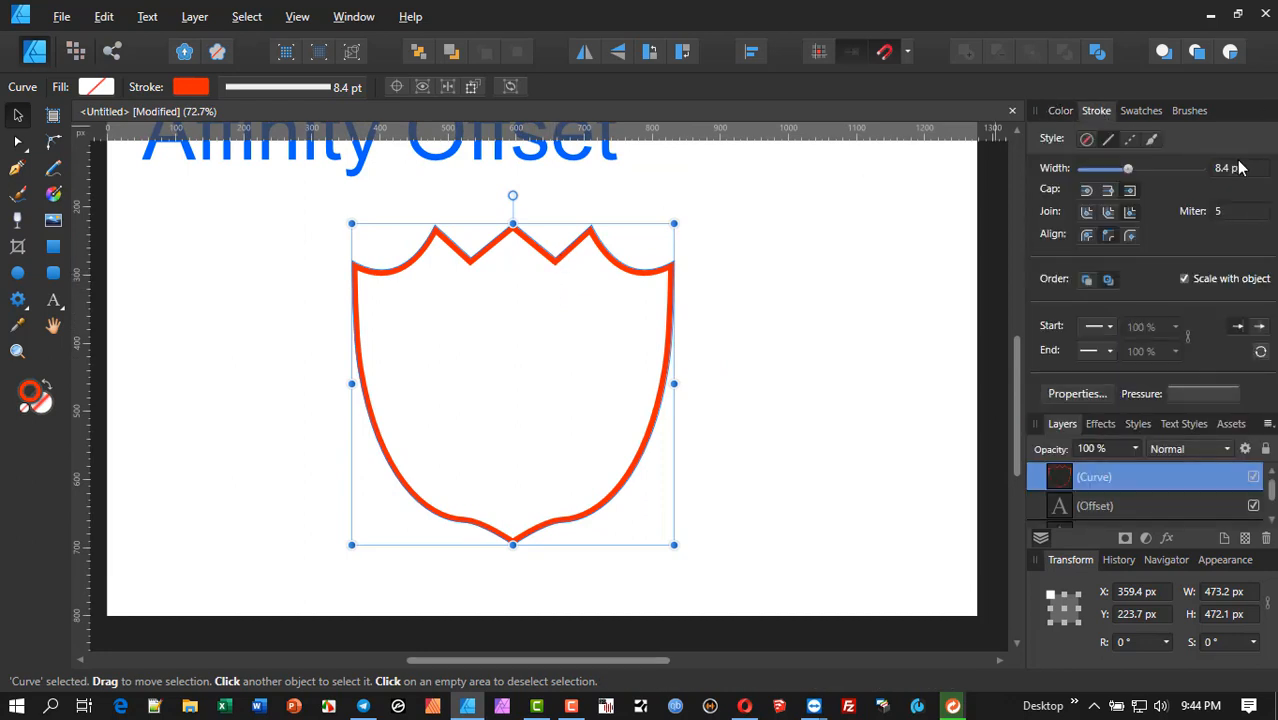
pyautogui.click(1222, 208)
pyautogui.press('Return')
pyautogui.click(1237, 216)
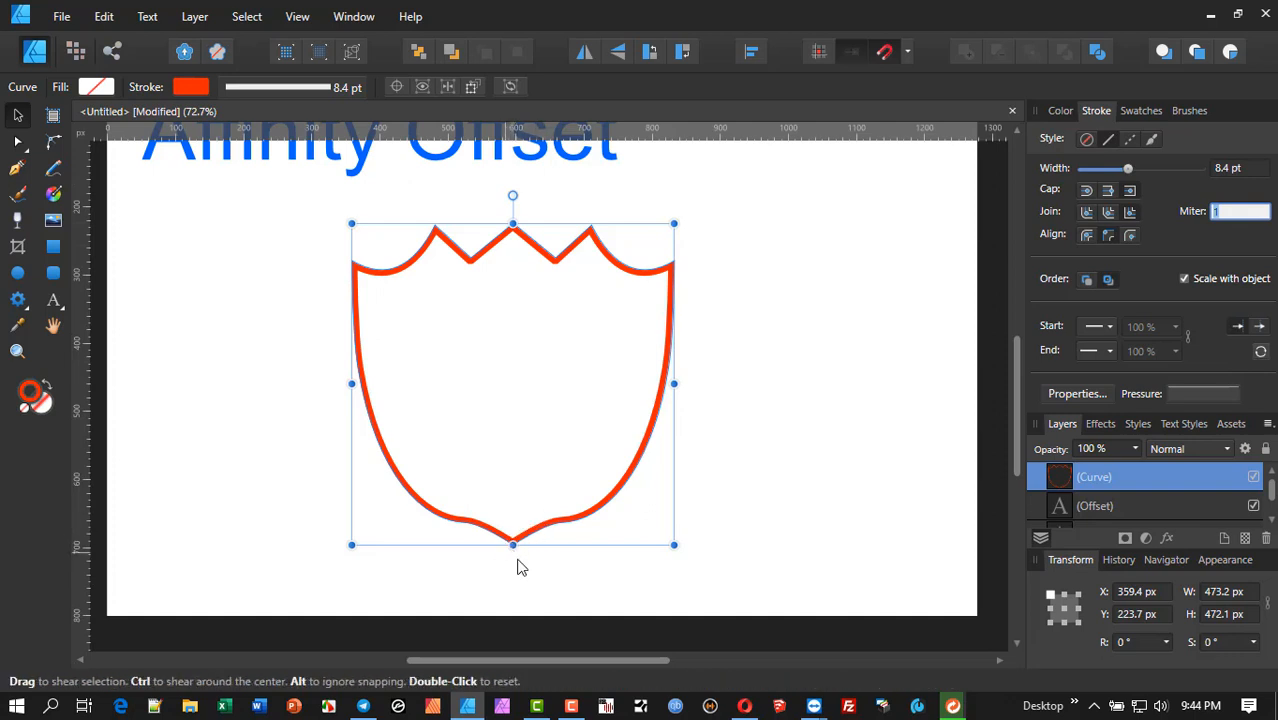
pyautogui.write('5')
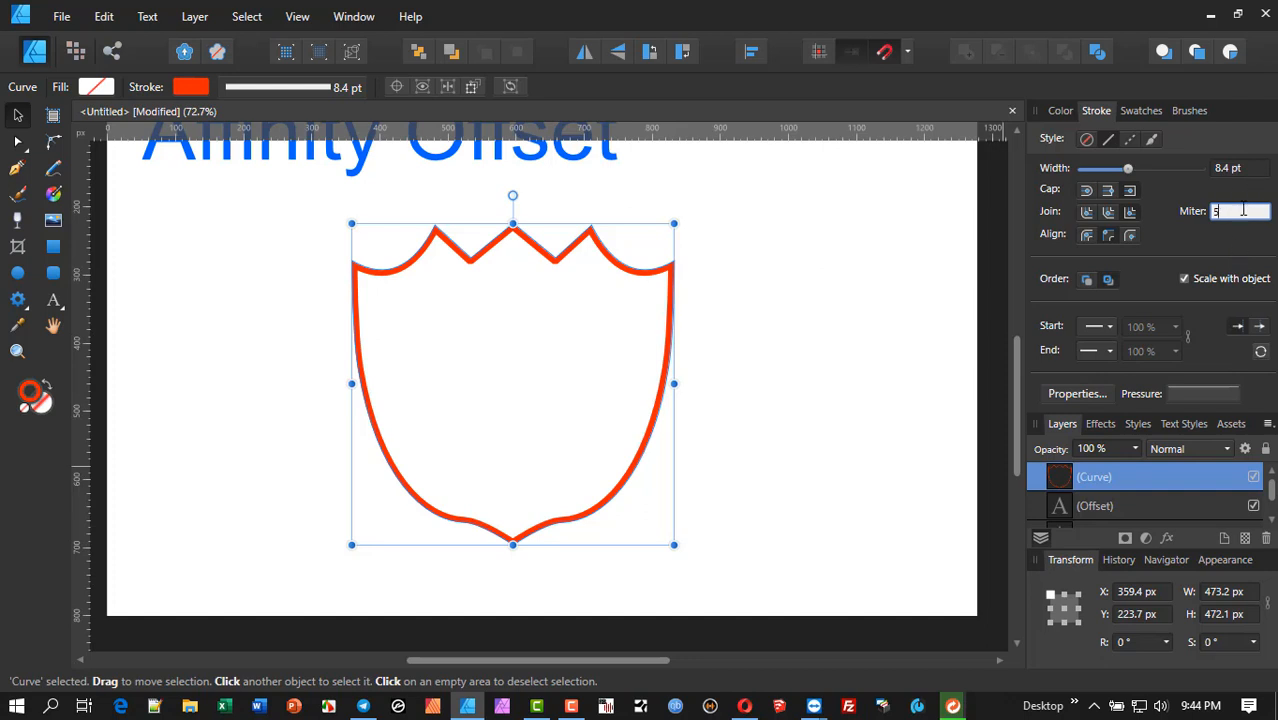
pyautogui.press('Return')
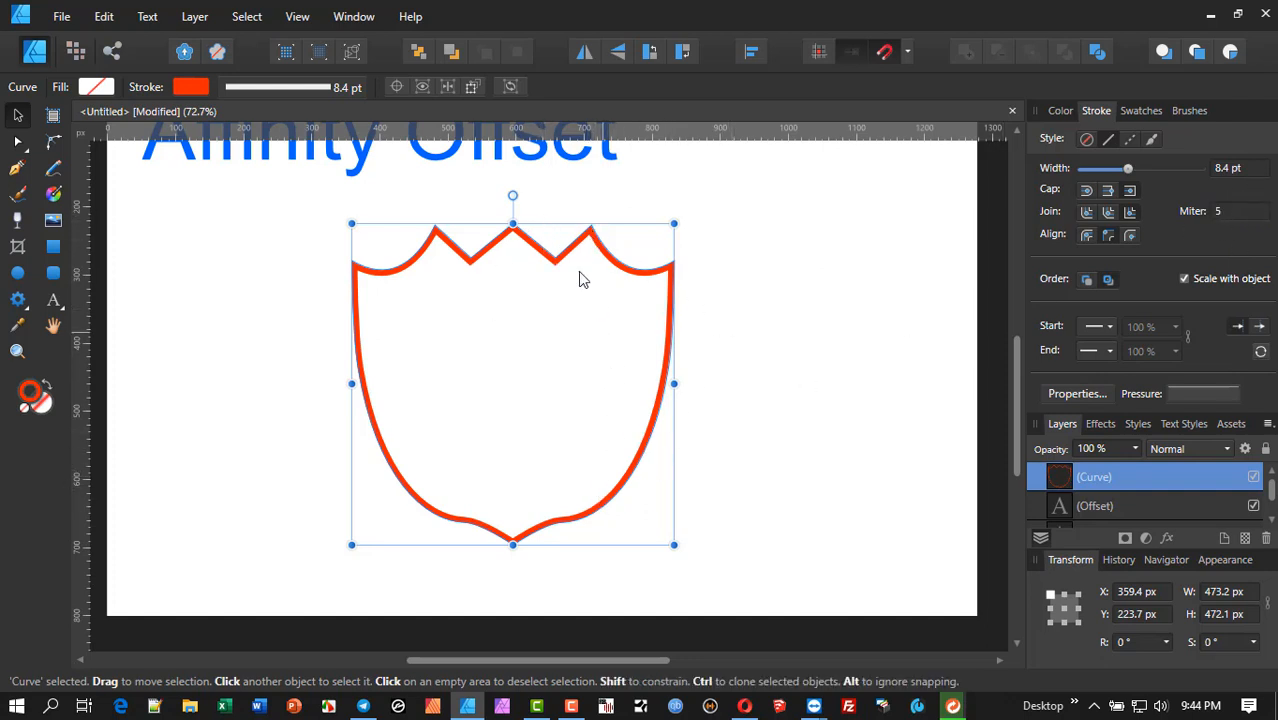
# - Try the shield's stroke aligned outside the path, and change the alignment to center
pyautogui.scroll(1, 556, 266)
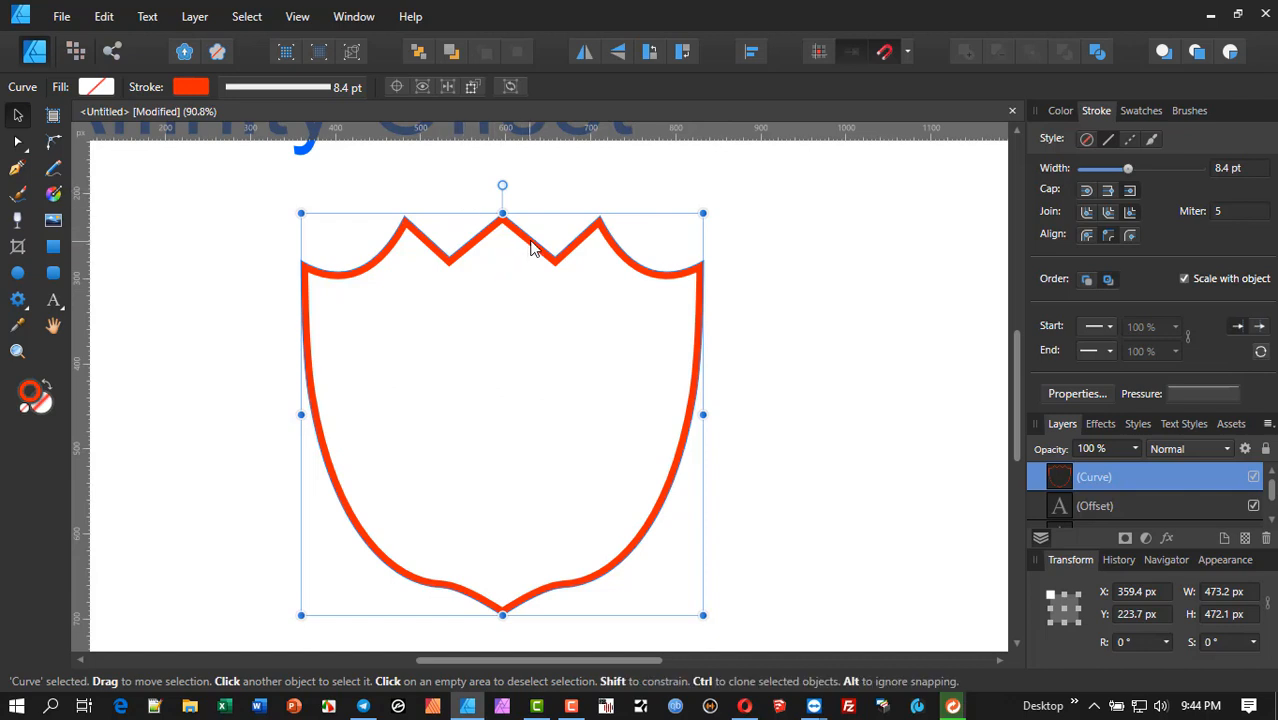
pyautogui.scroll(3, 528, 252)
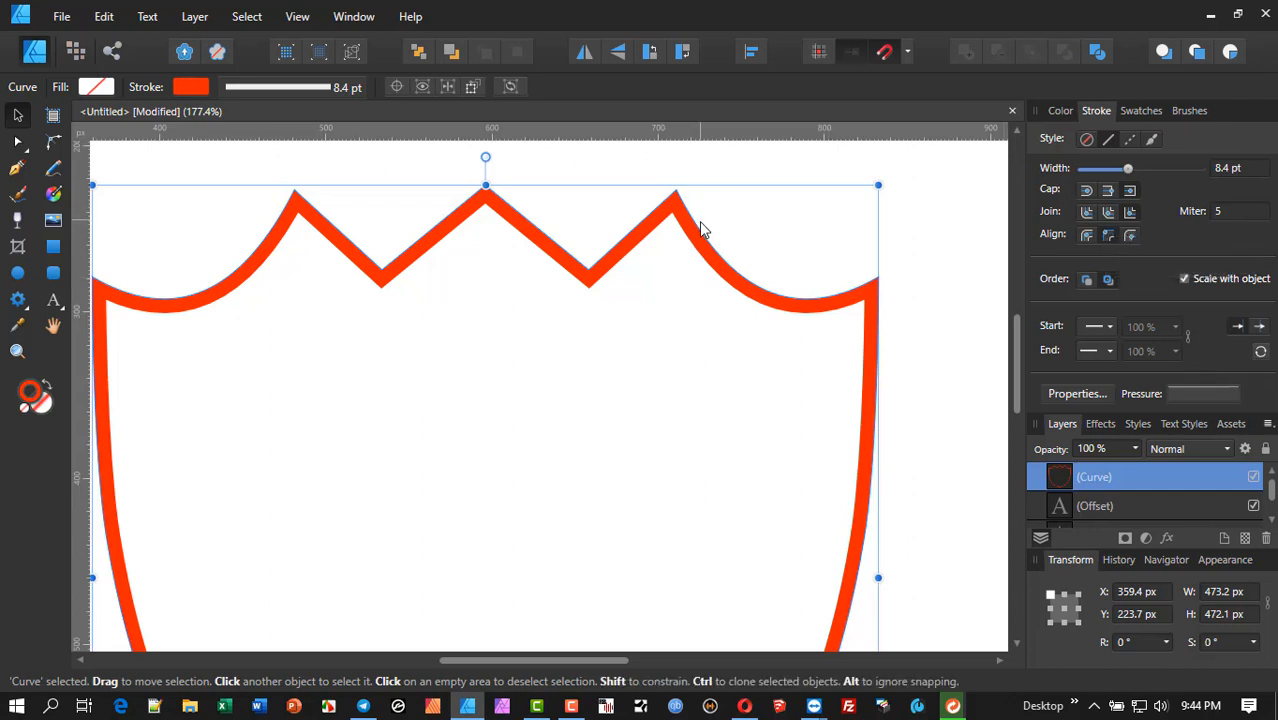
pyautogui.click(1130, 234)
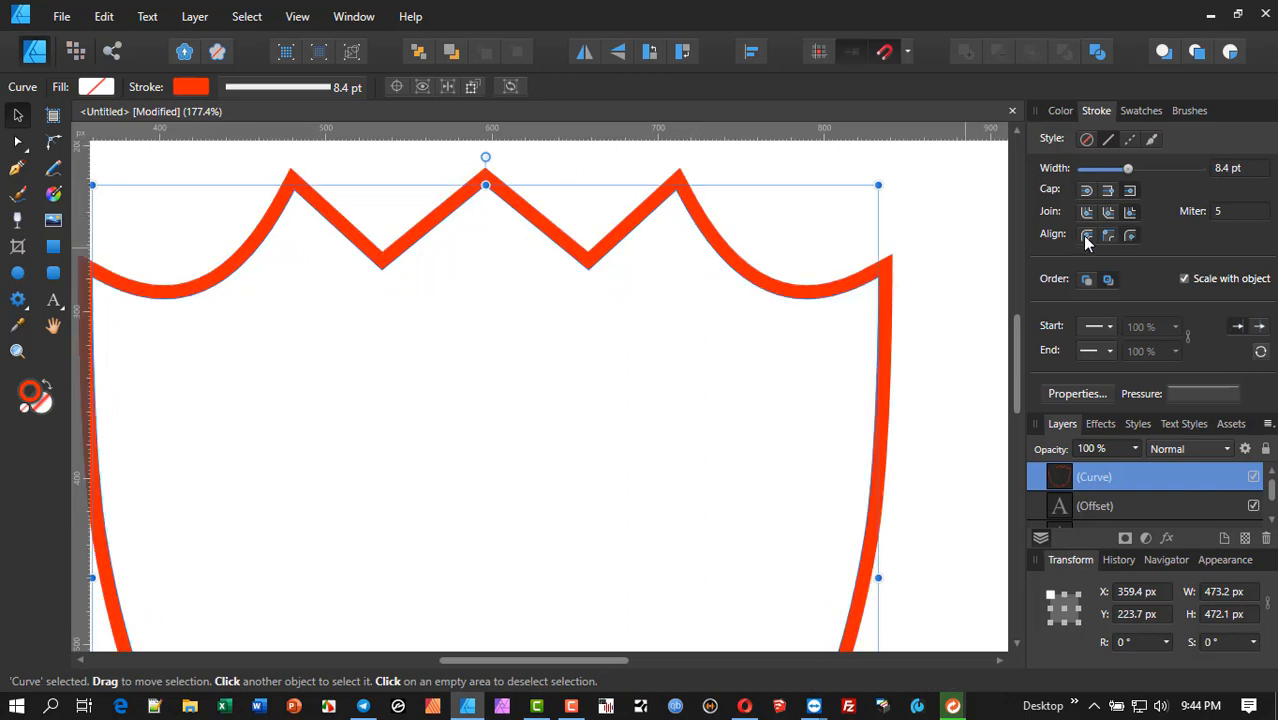
pyautogui.click(1087, 237)
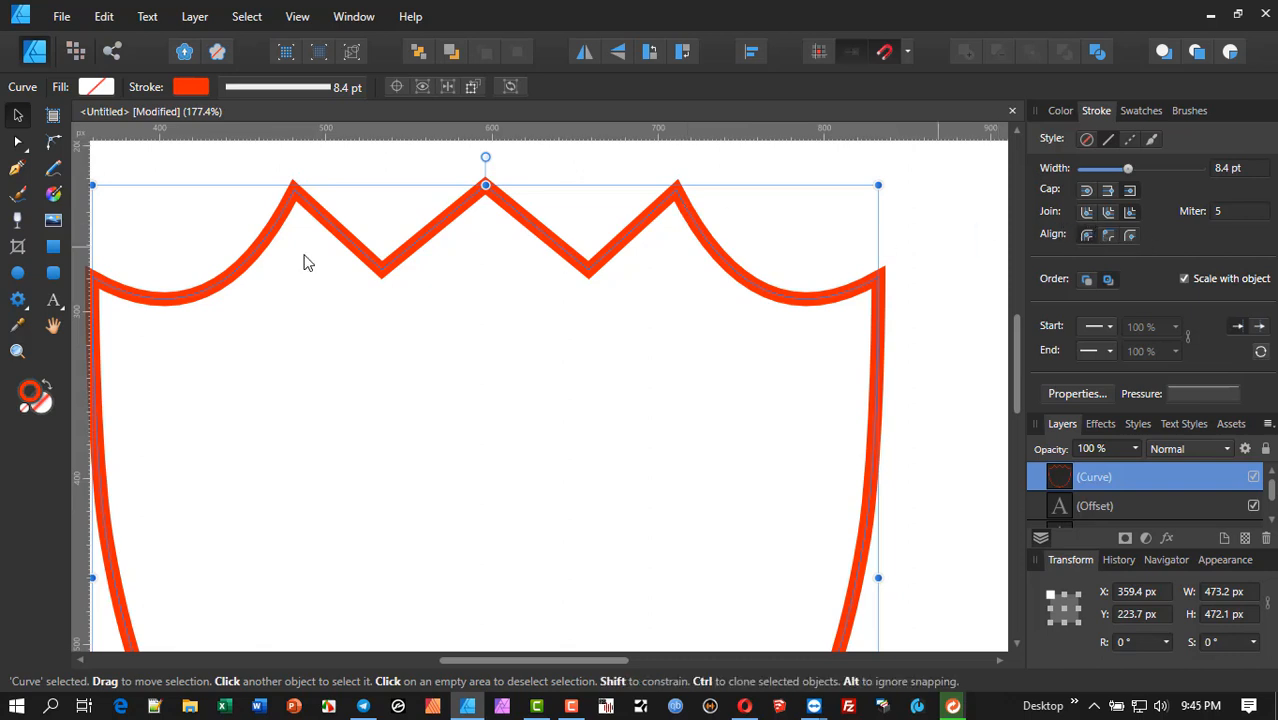
pyautogui.keyDown('ctrl'); pyautogui.scroll(-3, 437, 277); pyautogui.keyUp('ctrl')
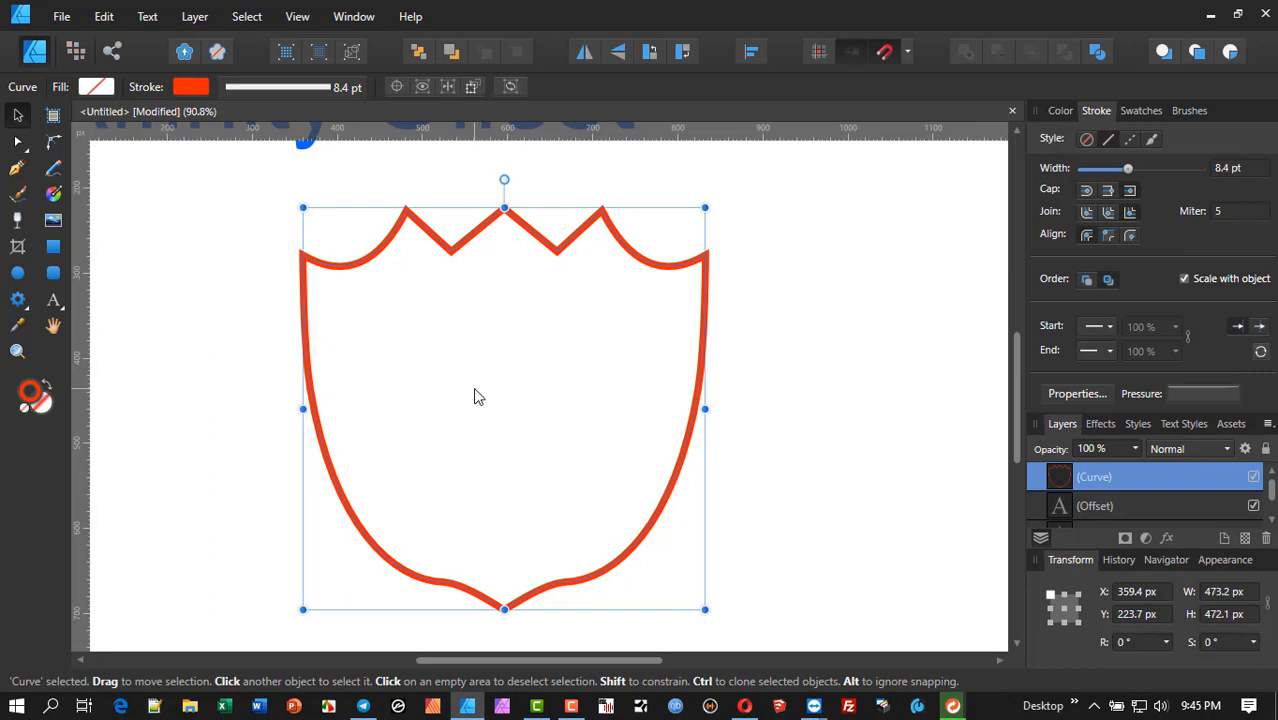
pyautogui.keyDown('ctrl'); pyautogui.scroll(1, 494, 377); pyautogui.keyUp('ctrl')
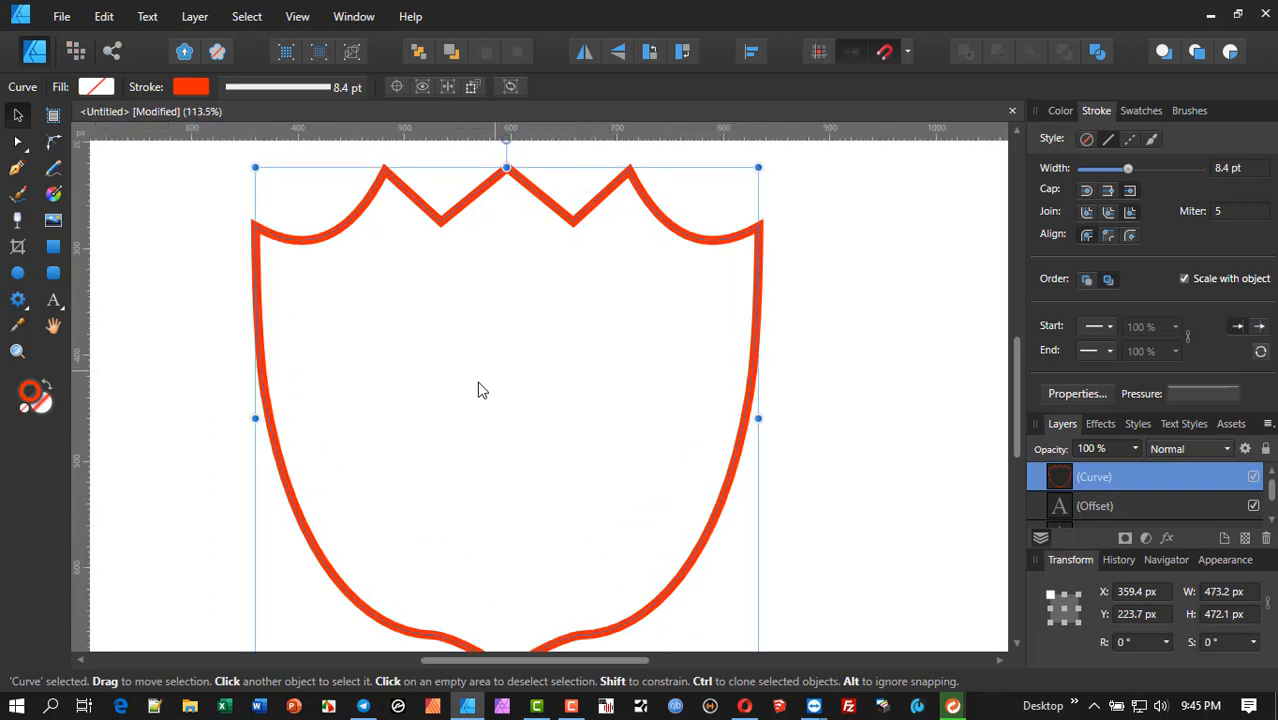
# - Rename the shield's curve layer as Inside
pyautogui.doubleClick(1096, 479)
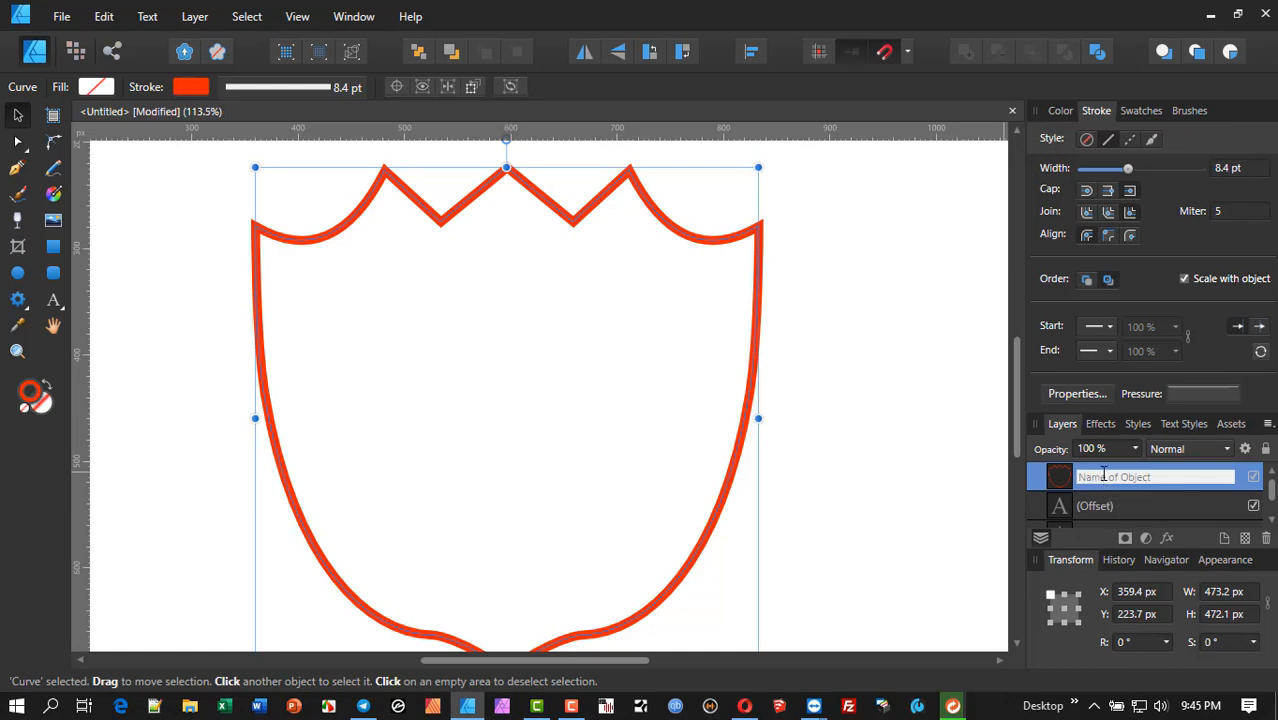
pyautogui.write('Inside')
pyautogui.press('Return')
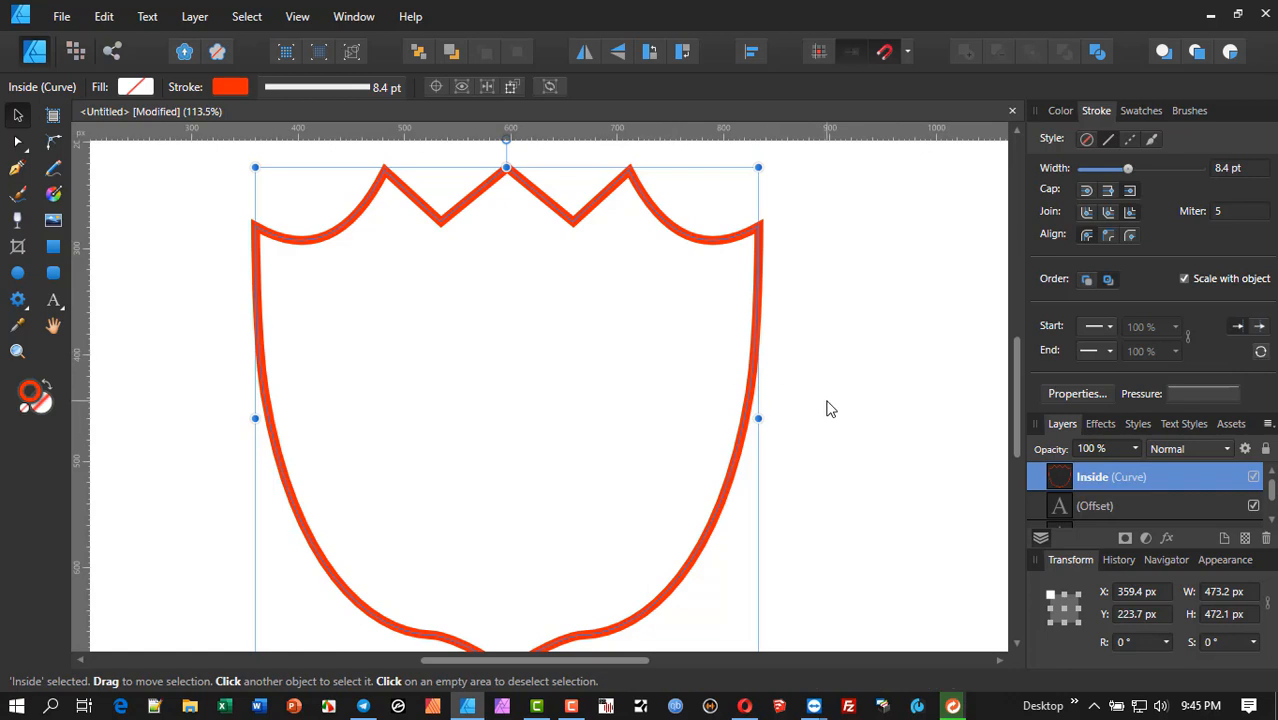
# - Duplicate the Inside curve as a copy named Outside with a yellow stroke of about H 57, S 100, L 50
pyautogui.hotkey('ctrl', 'j')
pyautogui.doubleClick(1093, 480)
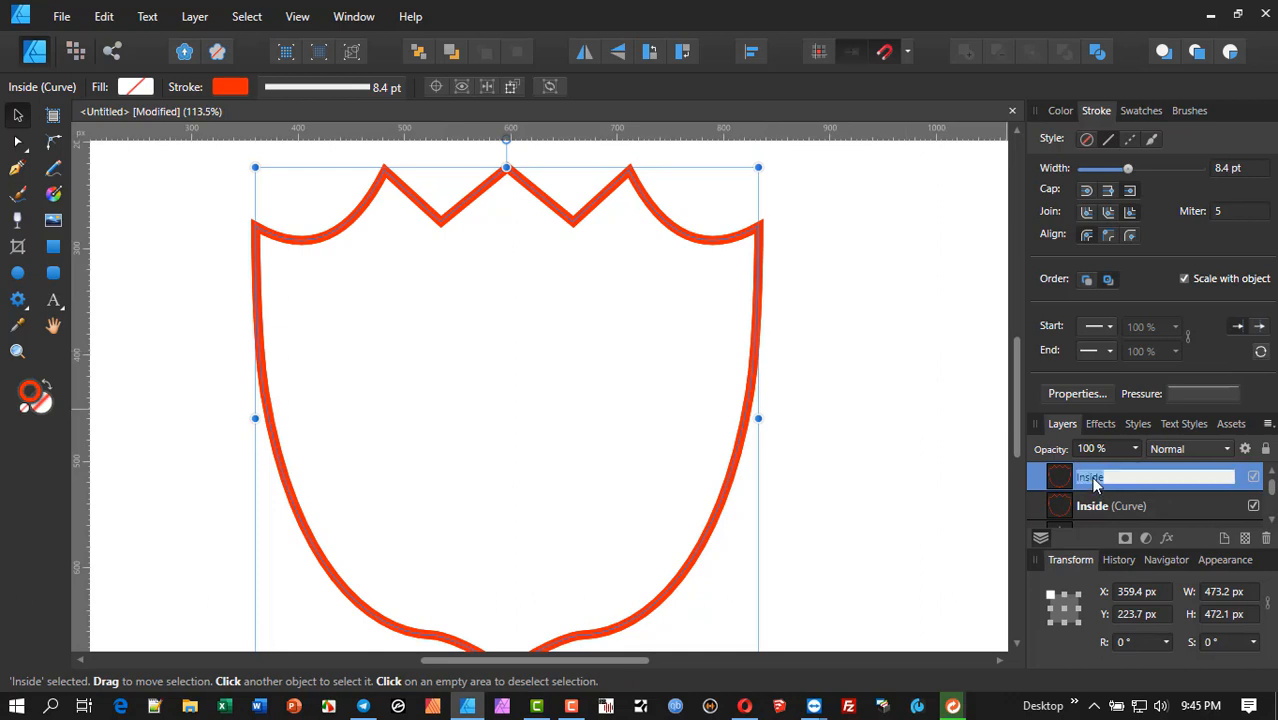
pyautogui.write('Outside')
pyautogui.press('Return')
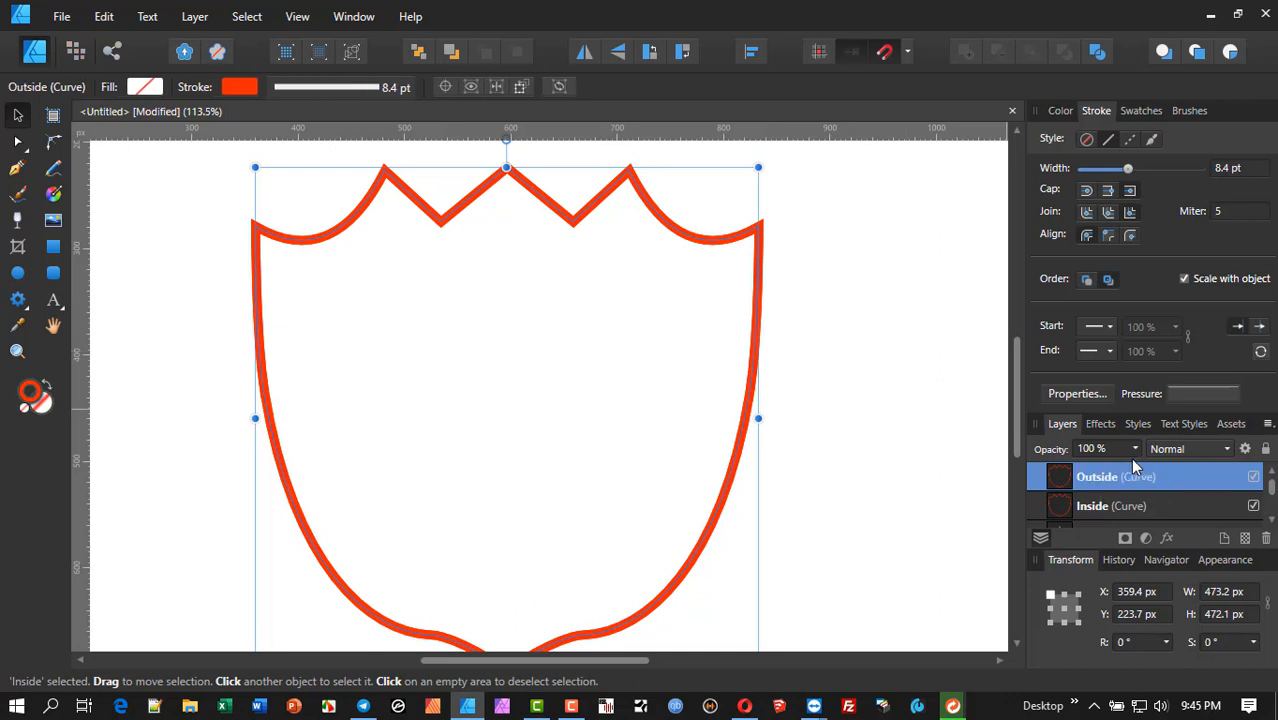
pyautogui.click(1060, 112)
pyautogui.moveTo(1196, 272); pyautogui.dragTo(1189, 281)
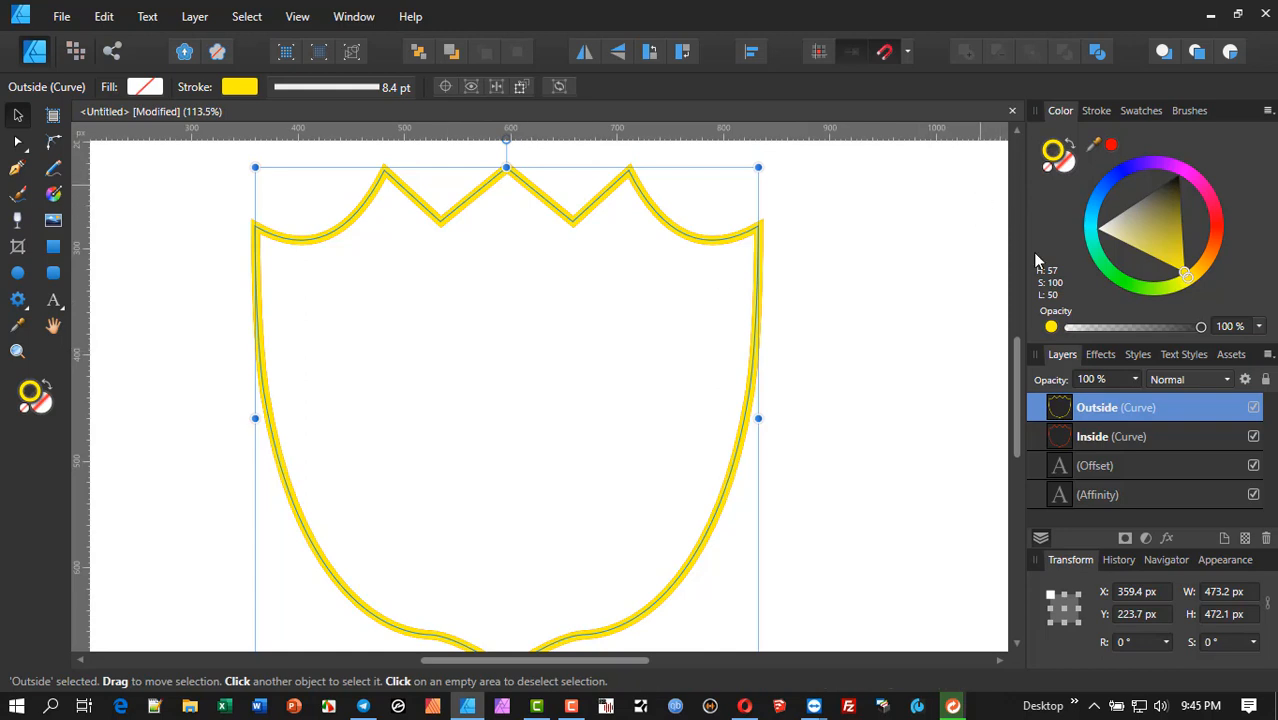
# - Align the red stroke of the Inside curve to the inside of its path
pyautogui.click(1097, 440)
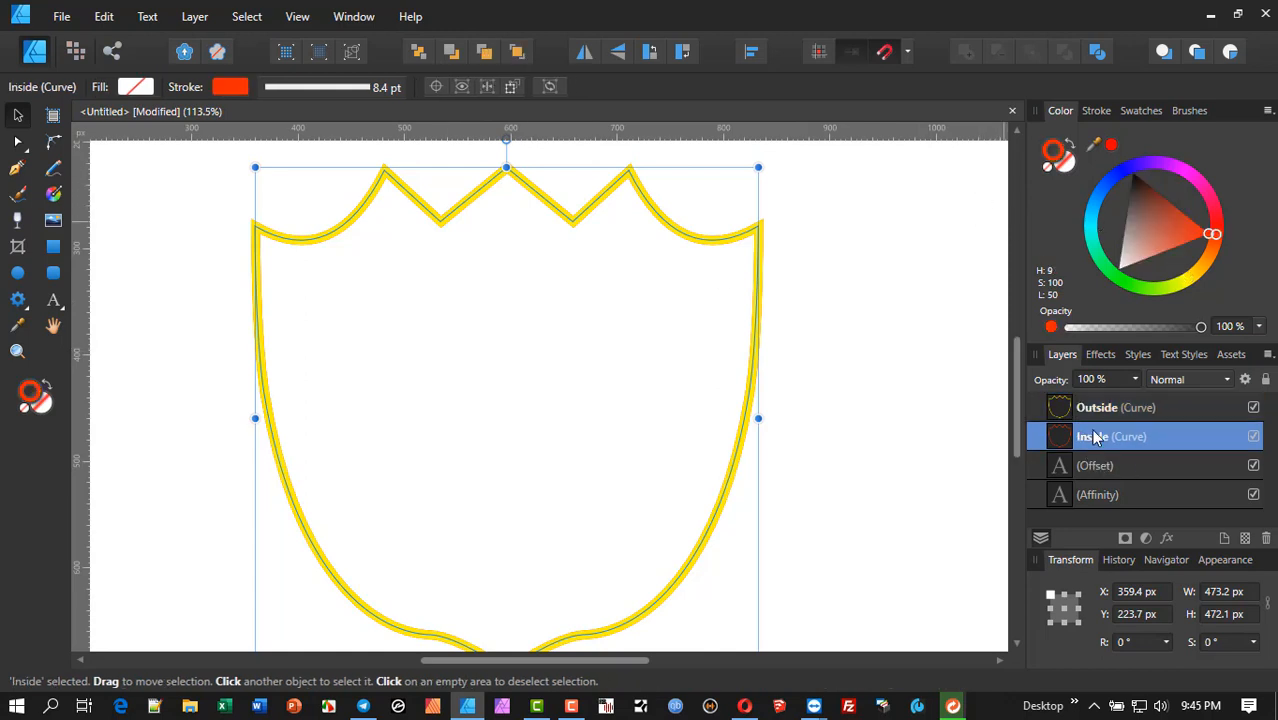
pyautogui.click(1096, 111)
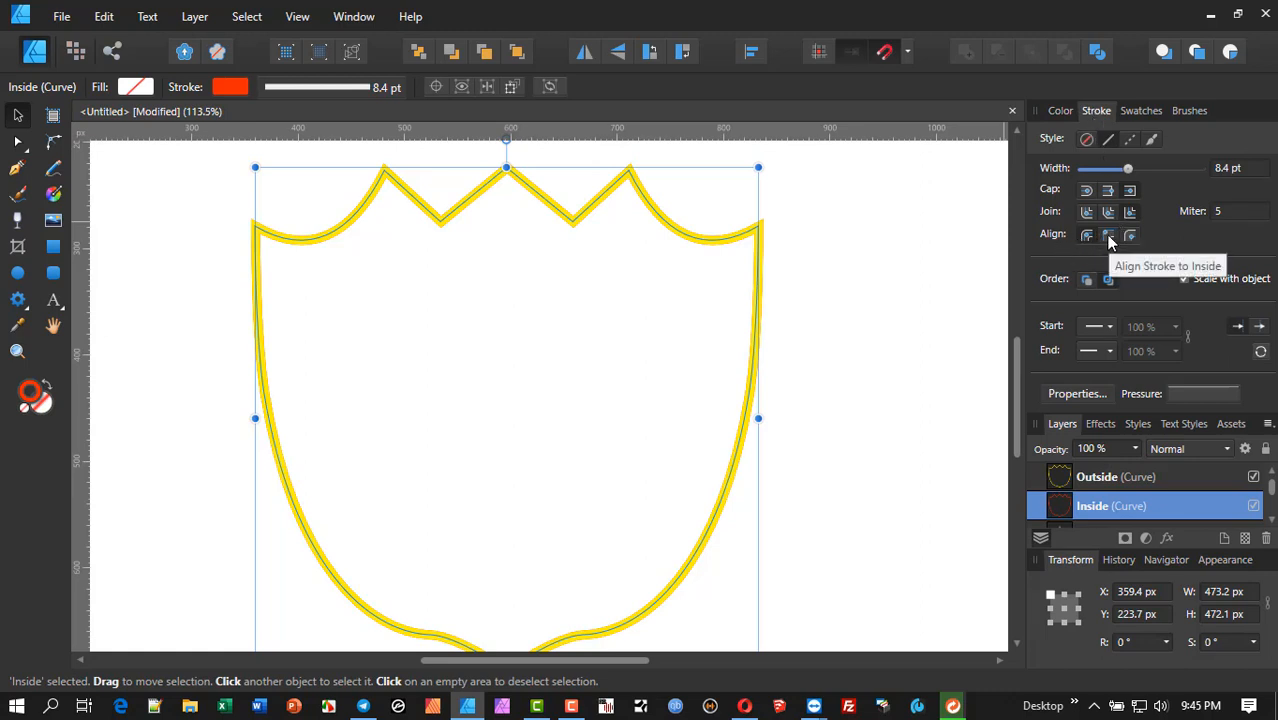
pyautogui.click(1108, 236)
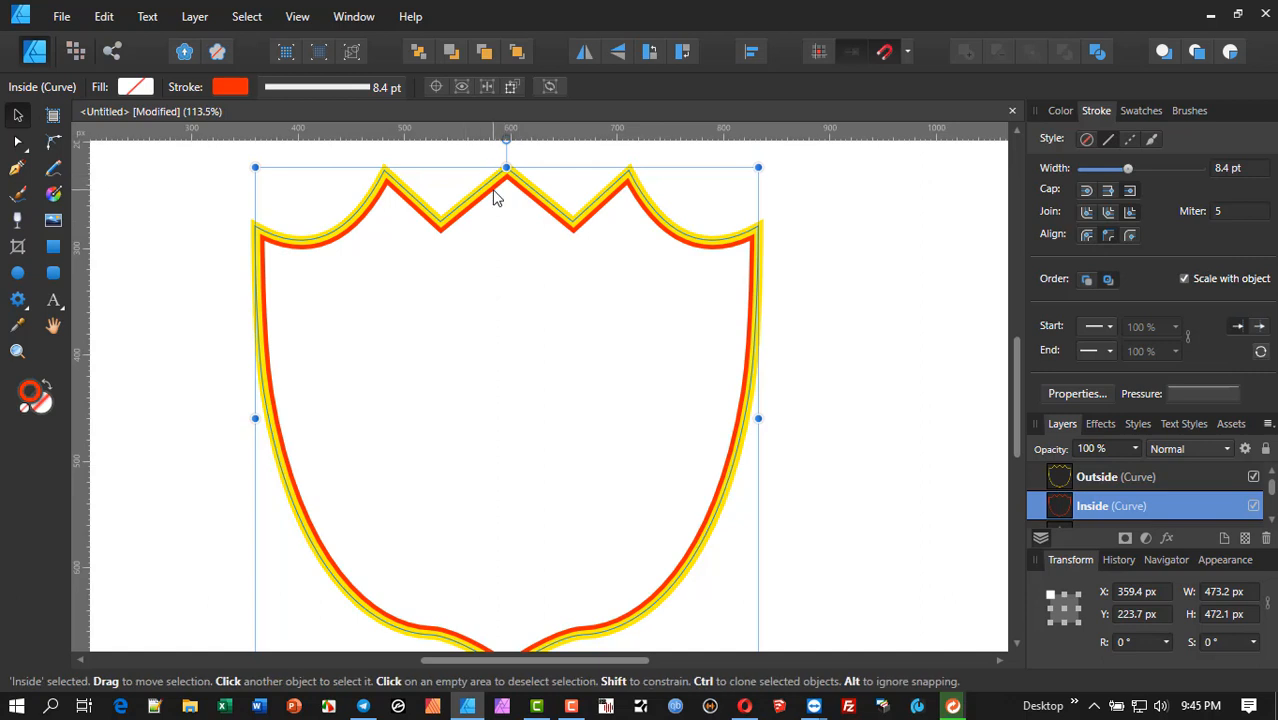
pyautogui.scroll(5, 492, 196)
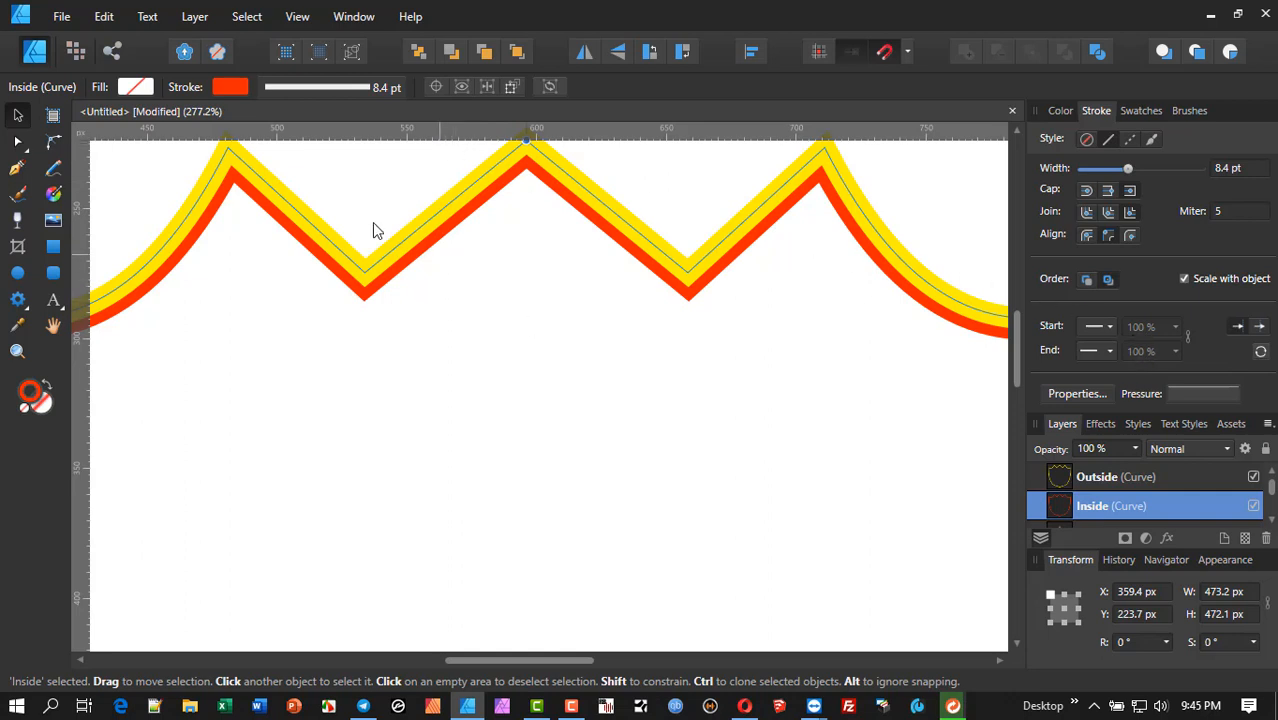
# - Align the yellow stroke of the Outside curve to the outside of its path
pyautogui.click(1107, 477)
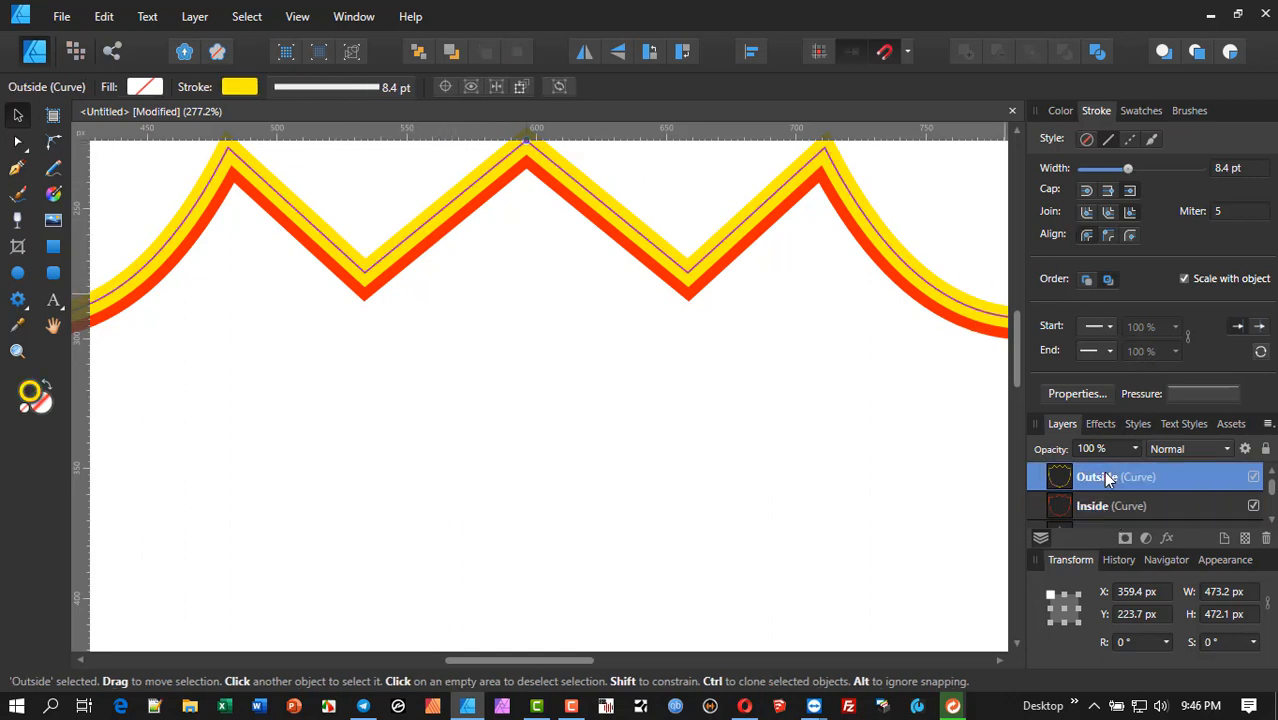
pyautogui.click(1131, 236)
pyautogui.scroll(2, 525, 395)
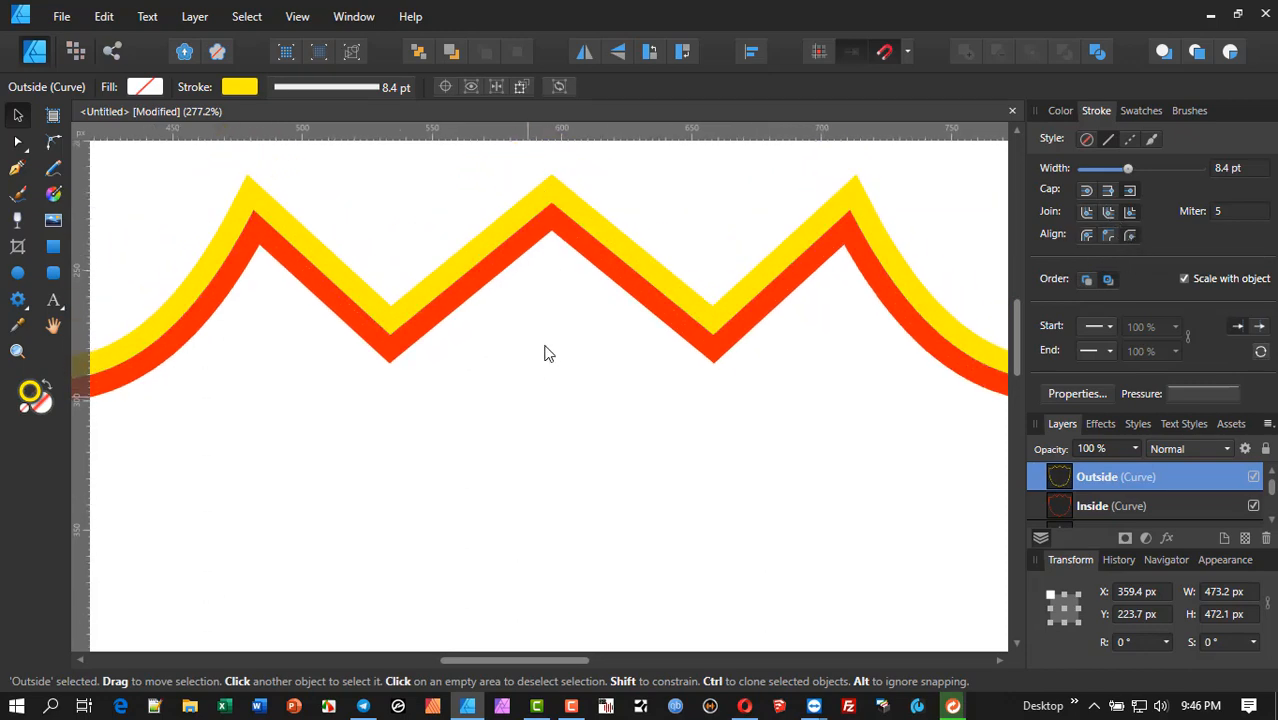
pyautogui.scroll(-5, 548, 353)
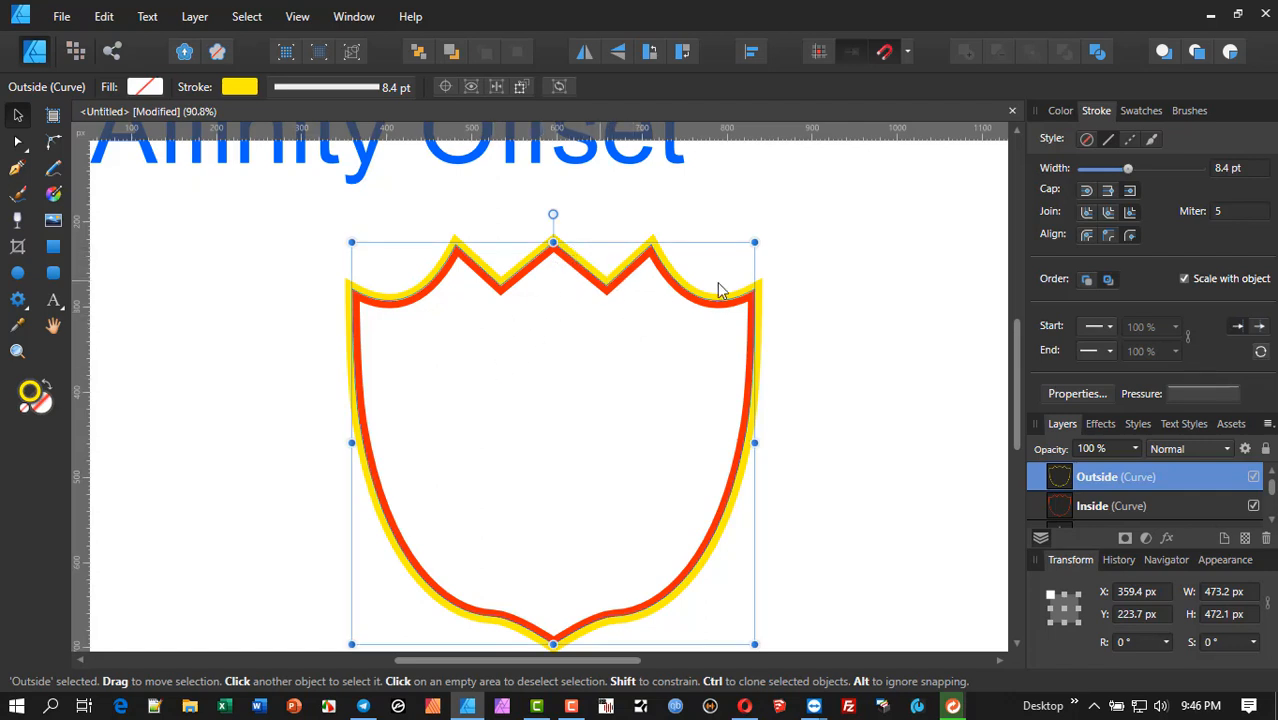
# - Widen the Inside curve's stroke to about 24 pt and the Outside curve's stroke to about 19.8 pt
pyautogui.click(1097, 509)
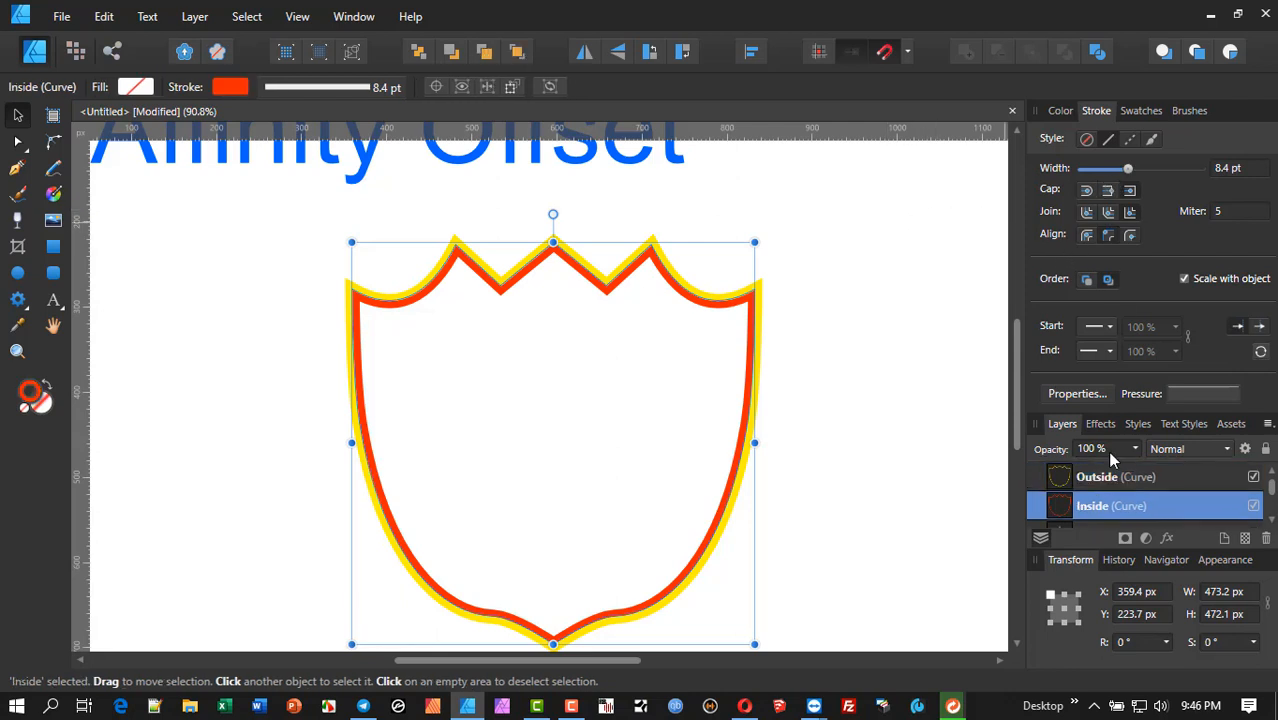
pyautogui.moveTo(1129, 170)
pyautogui.mouseDown()
pyautogui.moveTo(1161, 166)
pyautogui.moveTo(1150, 173)
pyautogui.mouseUp()
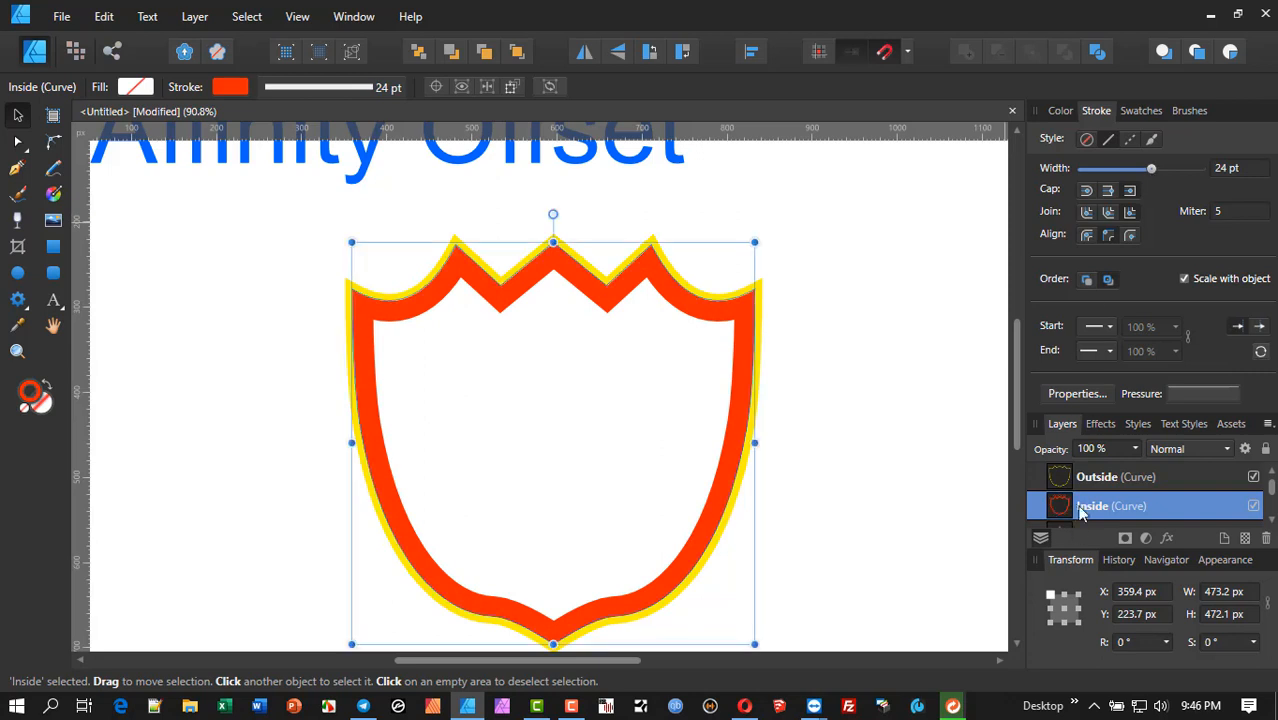
pyautogui.click(1097, 480)
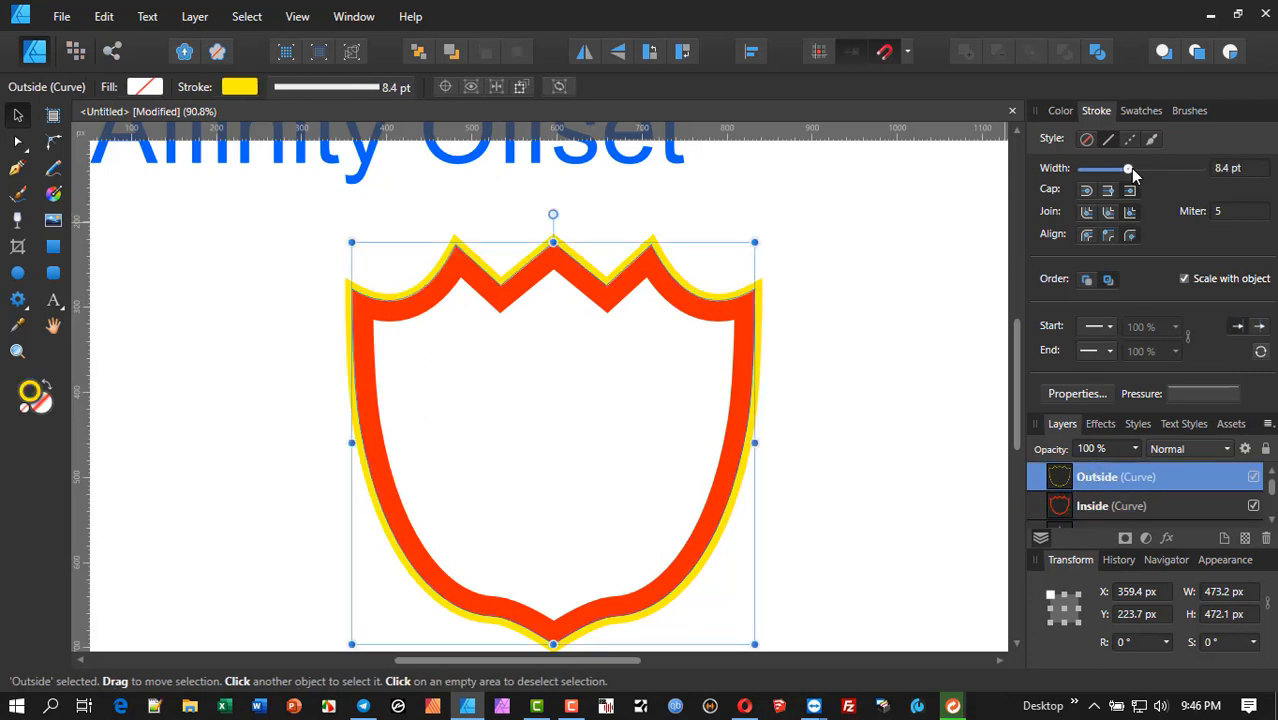
pyautogui.moveTo(1130, 168)
pyautogui.mouseDown()
pyautogui.moveTo(1162, 167)
pyautogui.moveTo(1144, 174)
pyautogui.mouseUp()
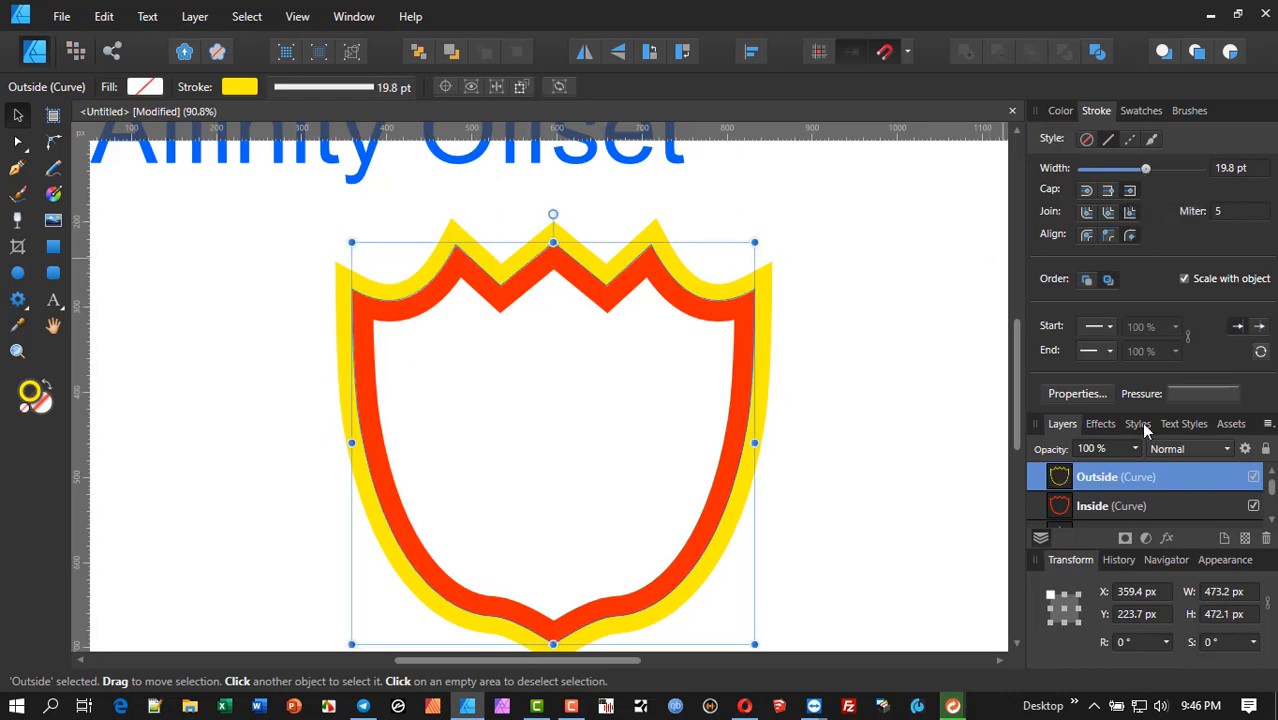
# - Scale the Outside and Inside curves down together about their center to about 390 px wide
pyautogui.keyDown('shift'); pyautogui.click(1127, 507); pyautogui.keyUp('shift')
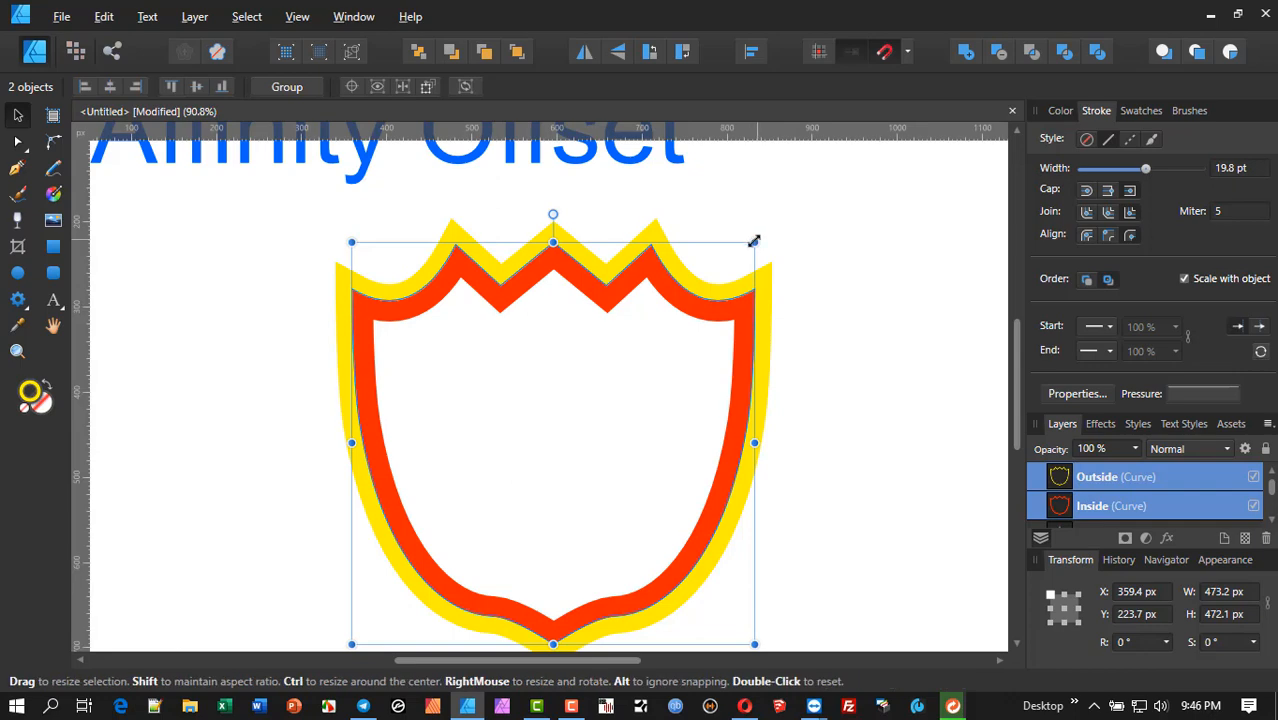
pyautogui.moveTo(754, 241); pyautogui.dragTo(725, 279)
pyautogui.scroll(1, 620, 349)
pyautogui.moveTo(619, 348); pyautogui.dragTo(659, 302)
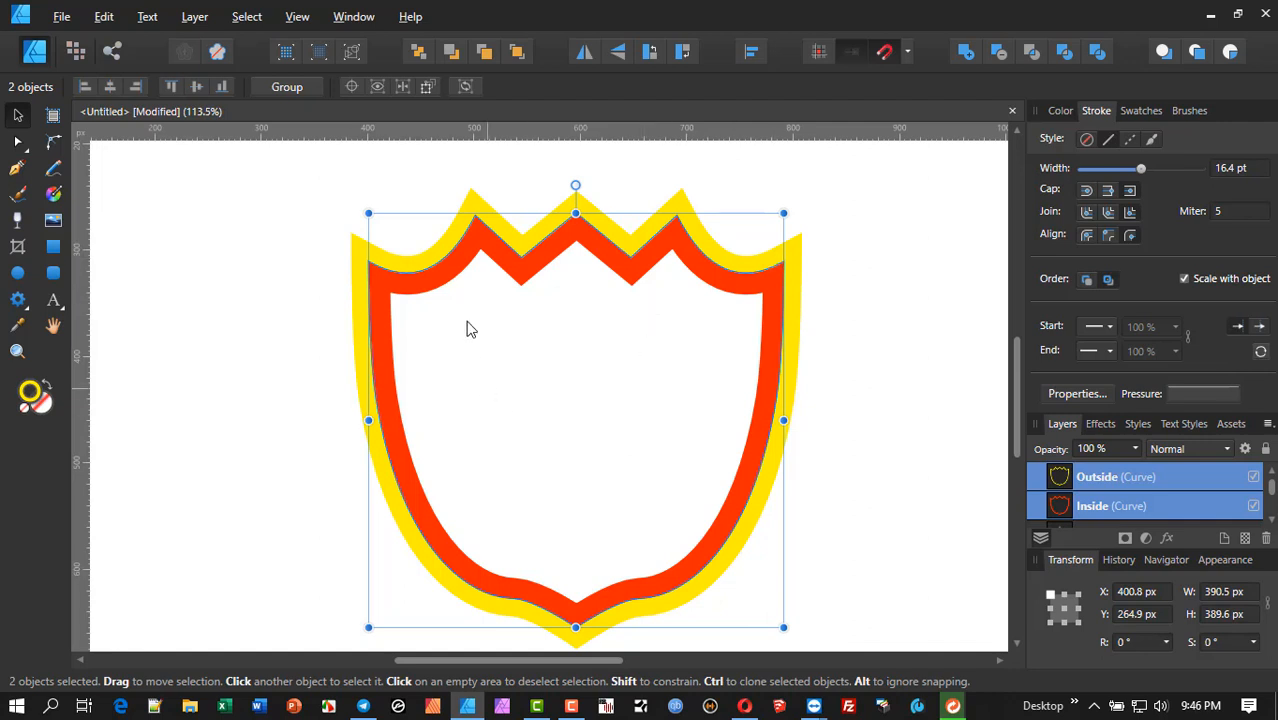
# - Try moving the Inside curve away from the Outside curve, and undo the move
pyautogui.click(1142, 507)
pyautogui.moveTo(675, 268); pyautogui.dragTo(497, 337)
pyautogui.hotkey('ctrl', 'z')
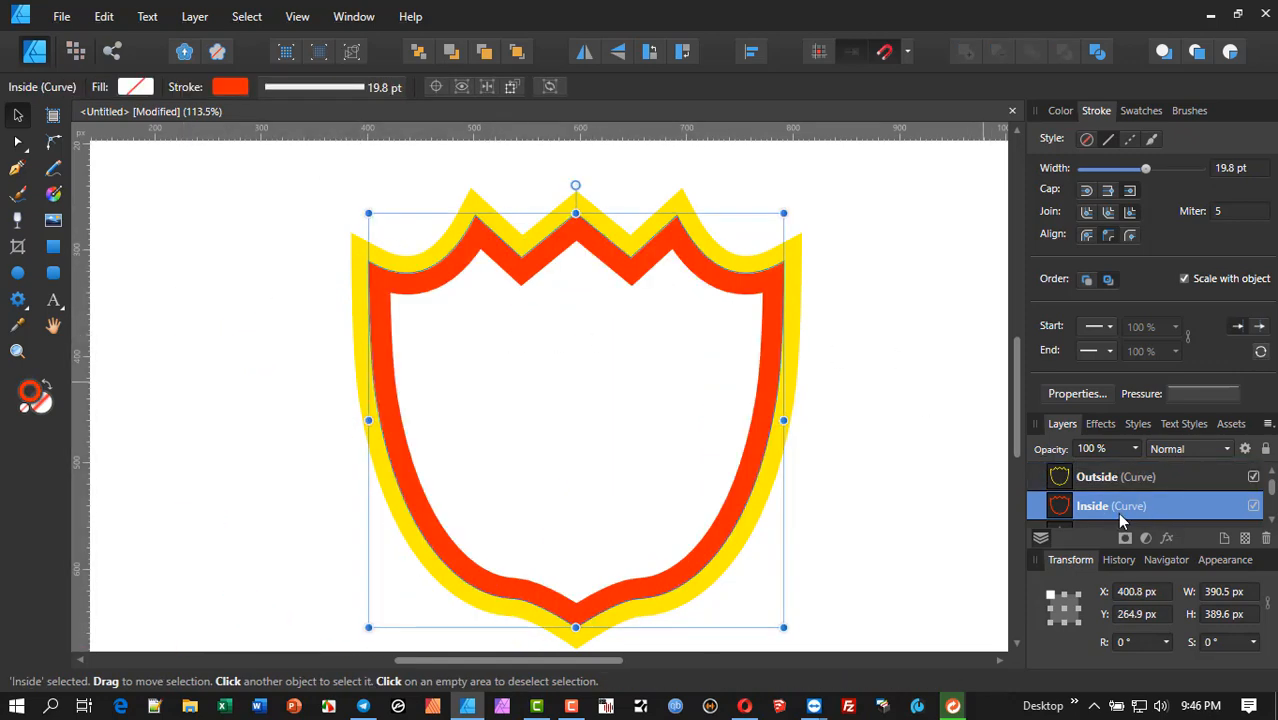
pyautogui.scroll(1, 628, 262)
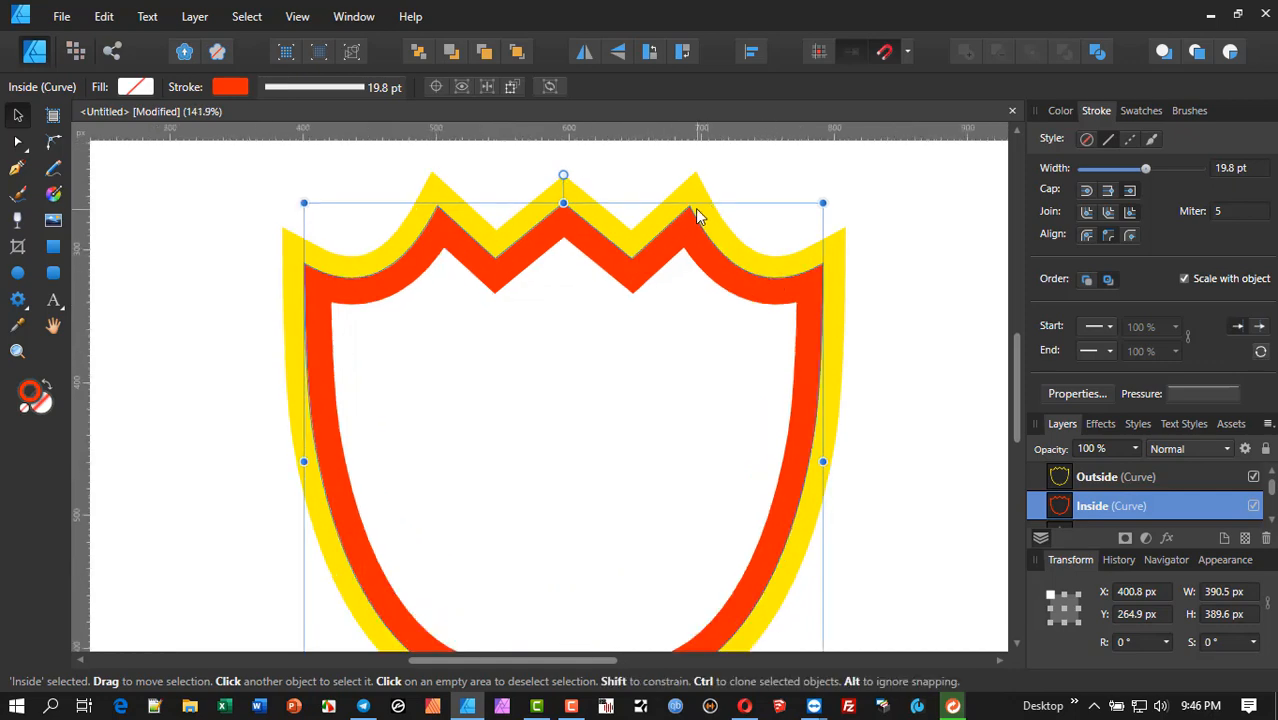
pyautogui.scroll(-1, 463, 257)
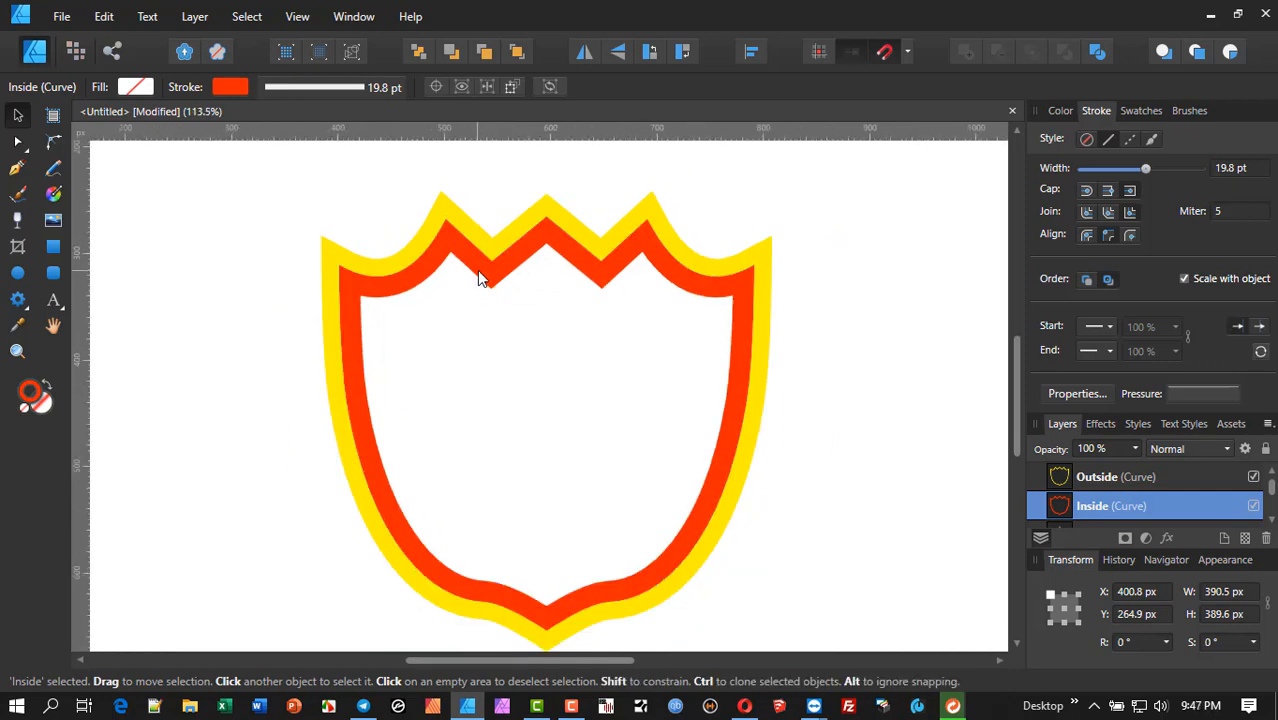
# - Widen the strokes of the Inside and Outside curves to about 26.7 pt
pyautogui.scroll(1, 490, 272)
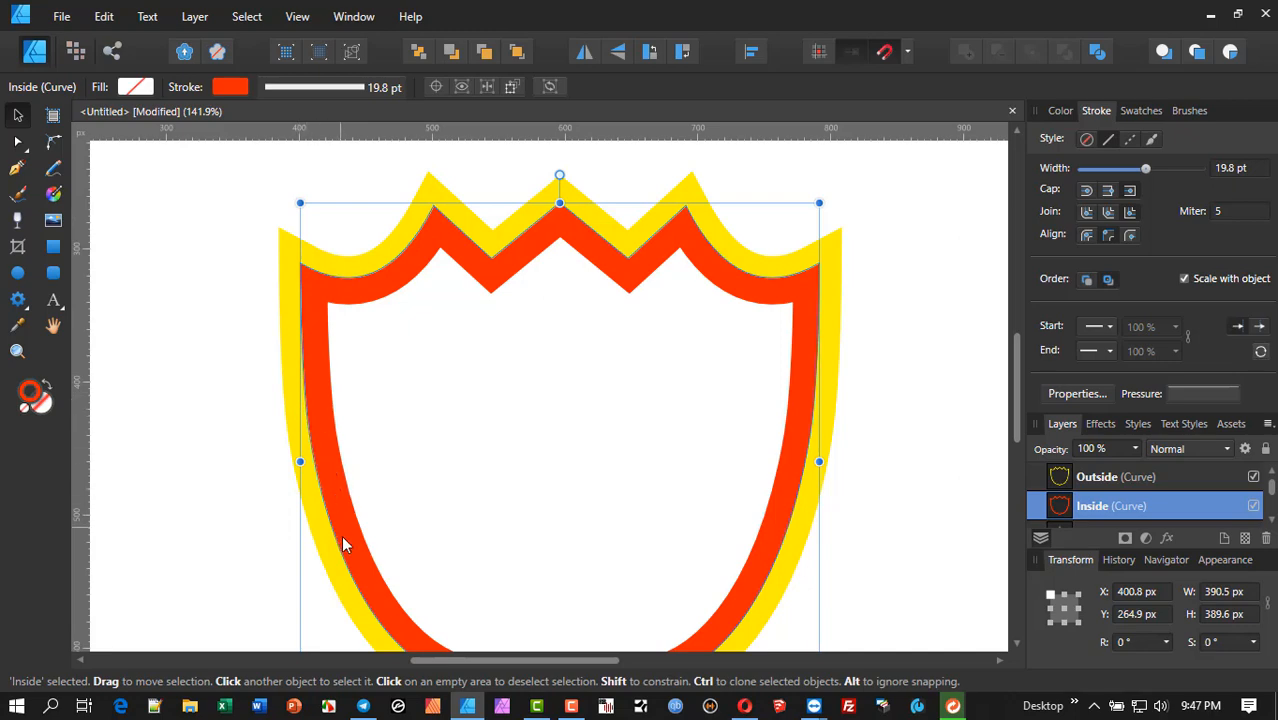
pyautogui.hotkey('ctrl', 'z')
pyautogui.hotkey('ctrl', 'shift', 'z')
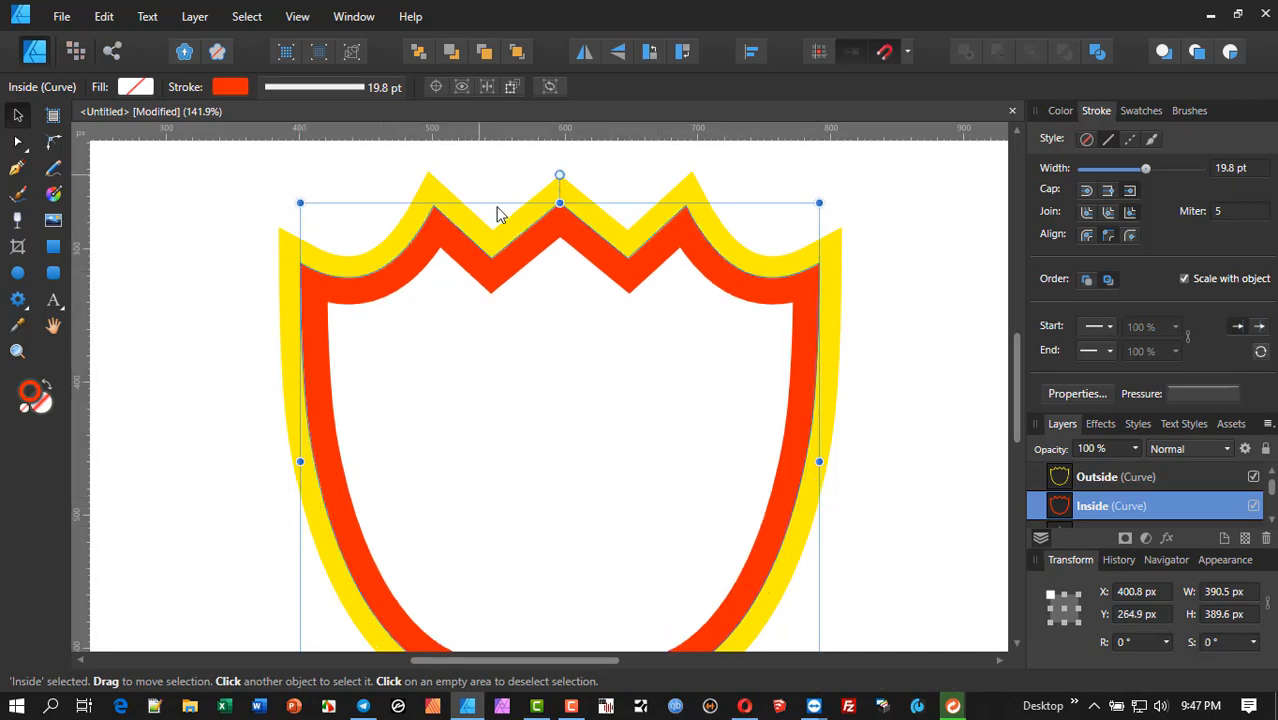
pyautogui.scroll(-3, 683, 297)
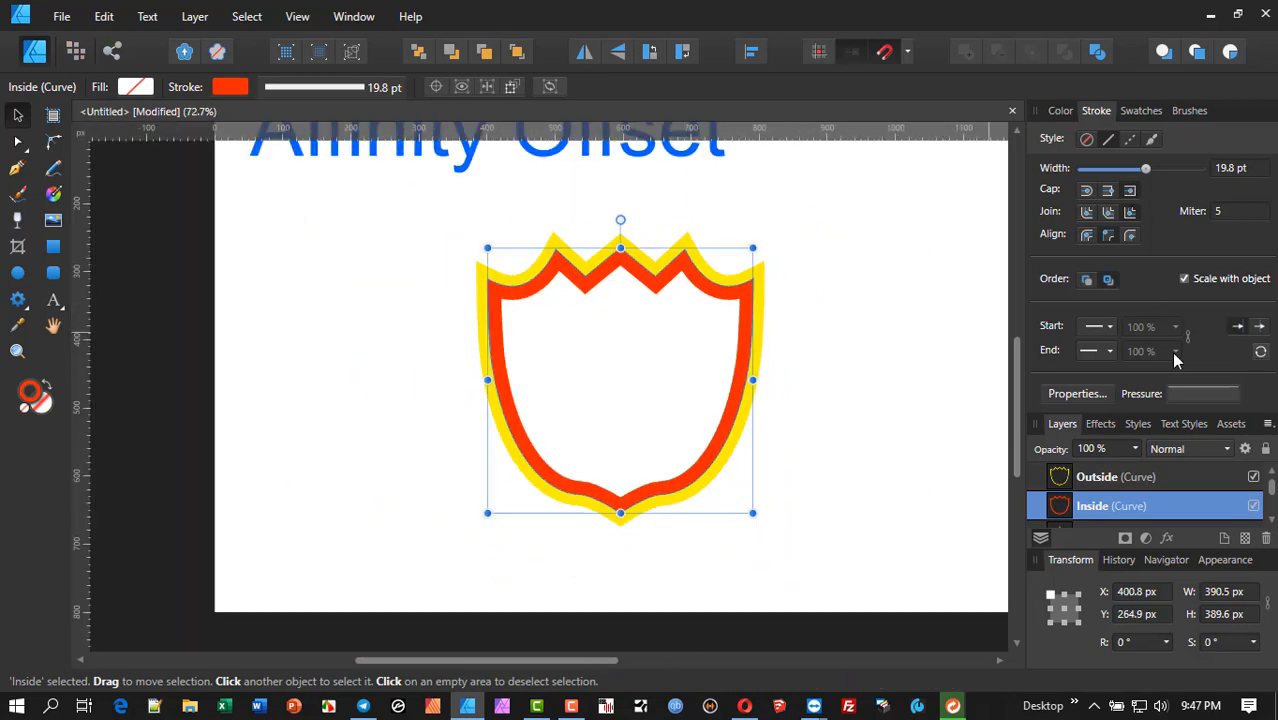
pyautogui.moveTo(1146, 170); pyautogui.dragTo(1153, 170)
pyautogui.click(1114, 478)
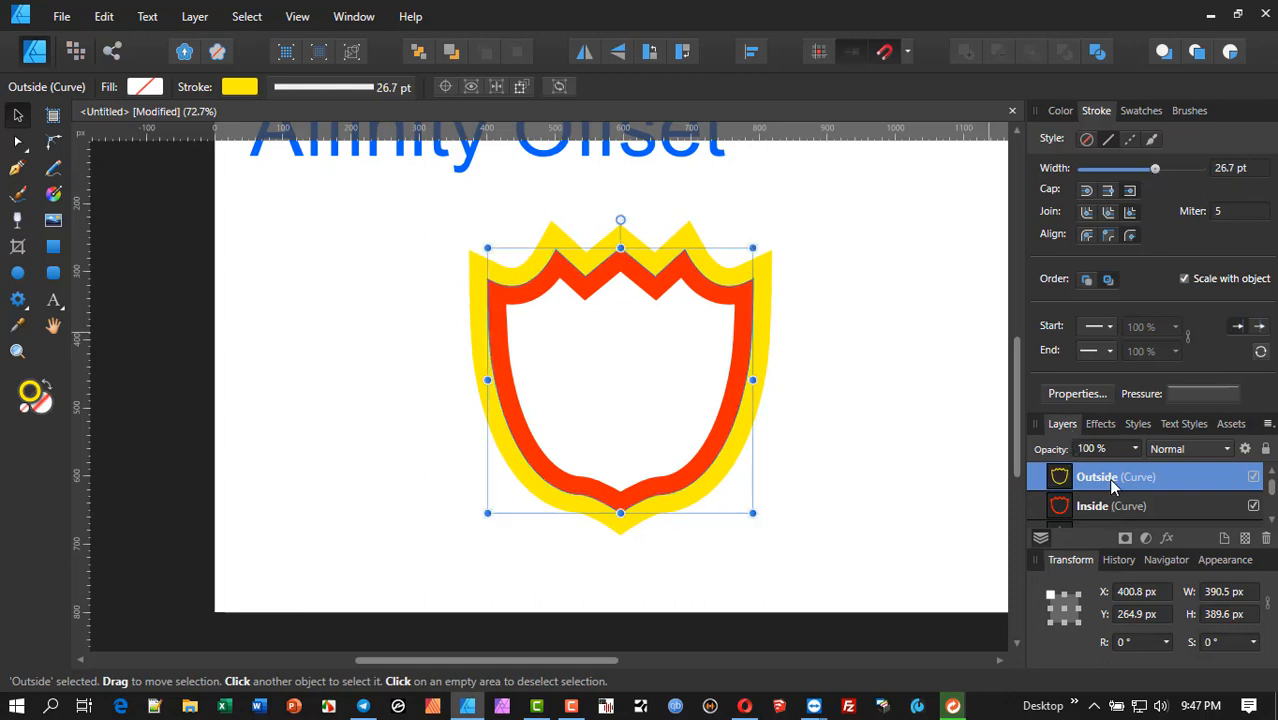
pyautogui.click(1101, 505)
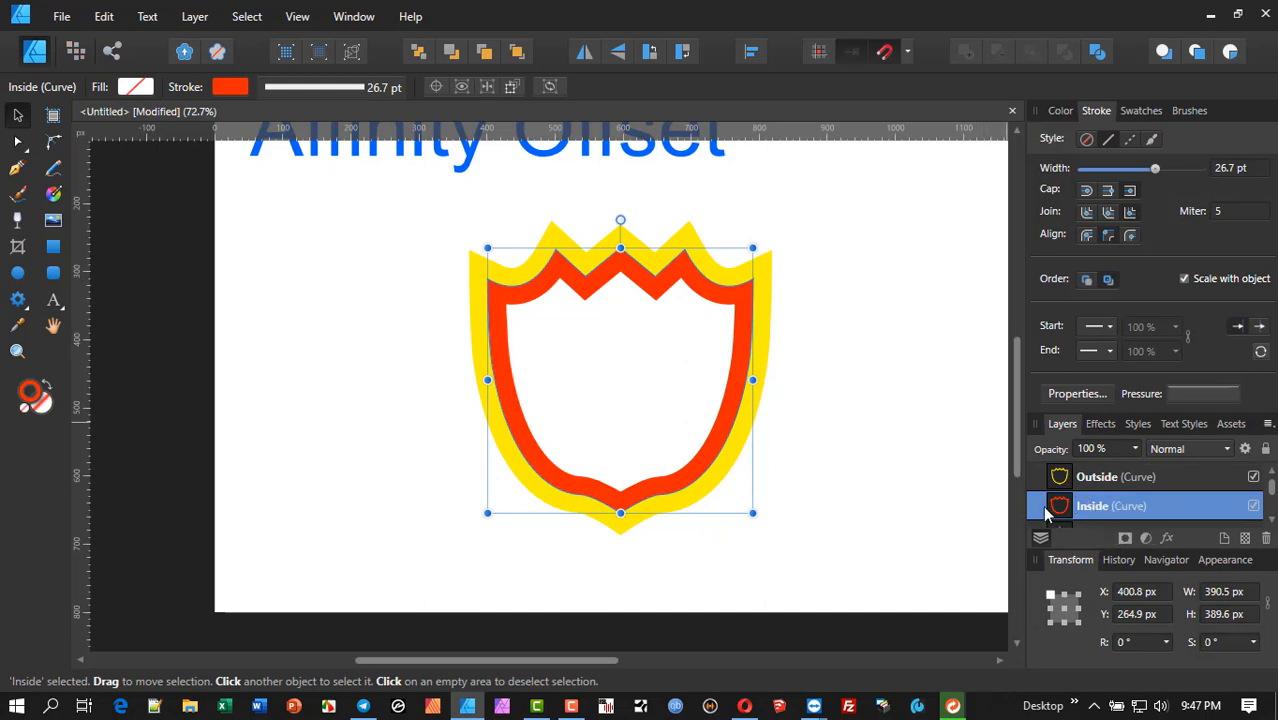
pyautogui.click(1095, 477)
pyautogui.click(1094, 504)
pyautogui.scroll(1, 670, 293)
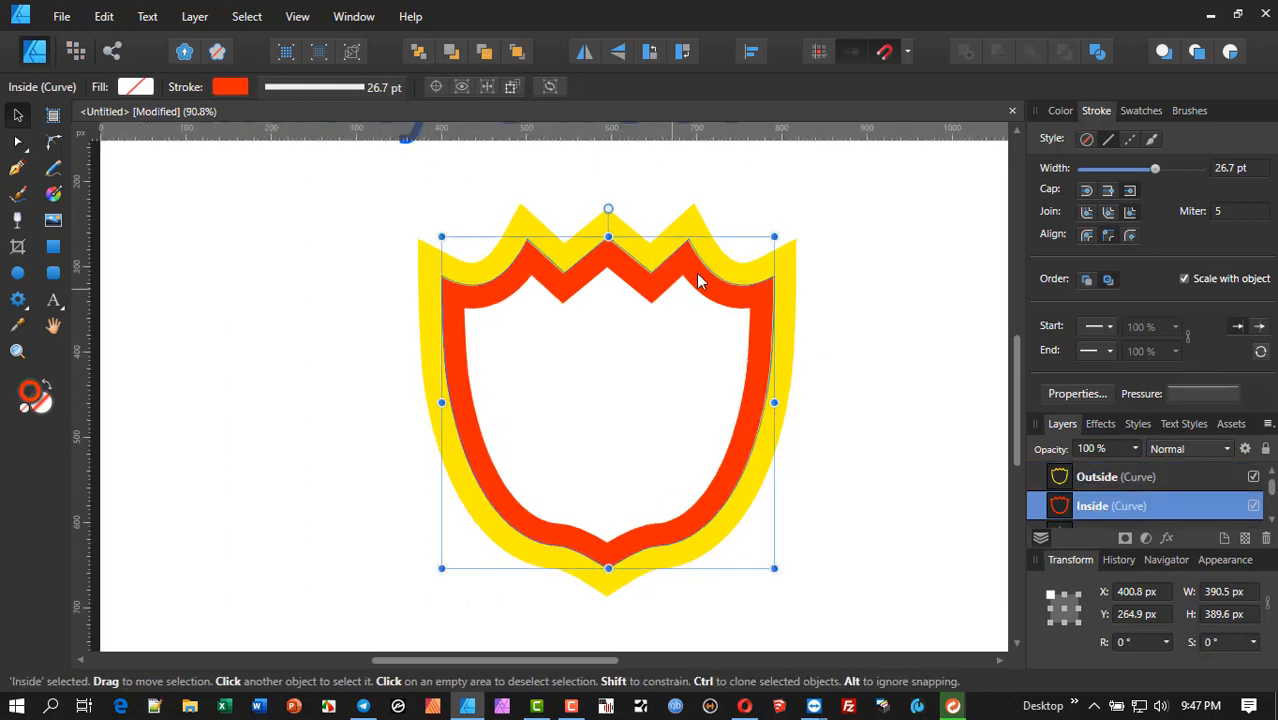
pyautogui.click(681, 274)
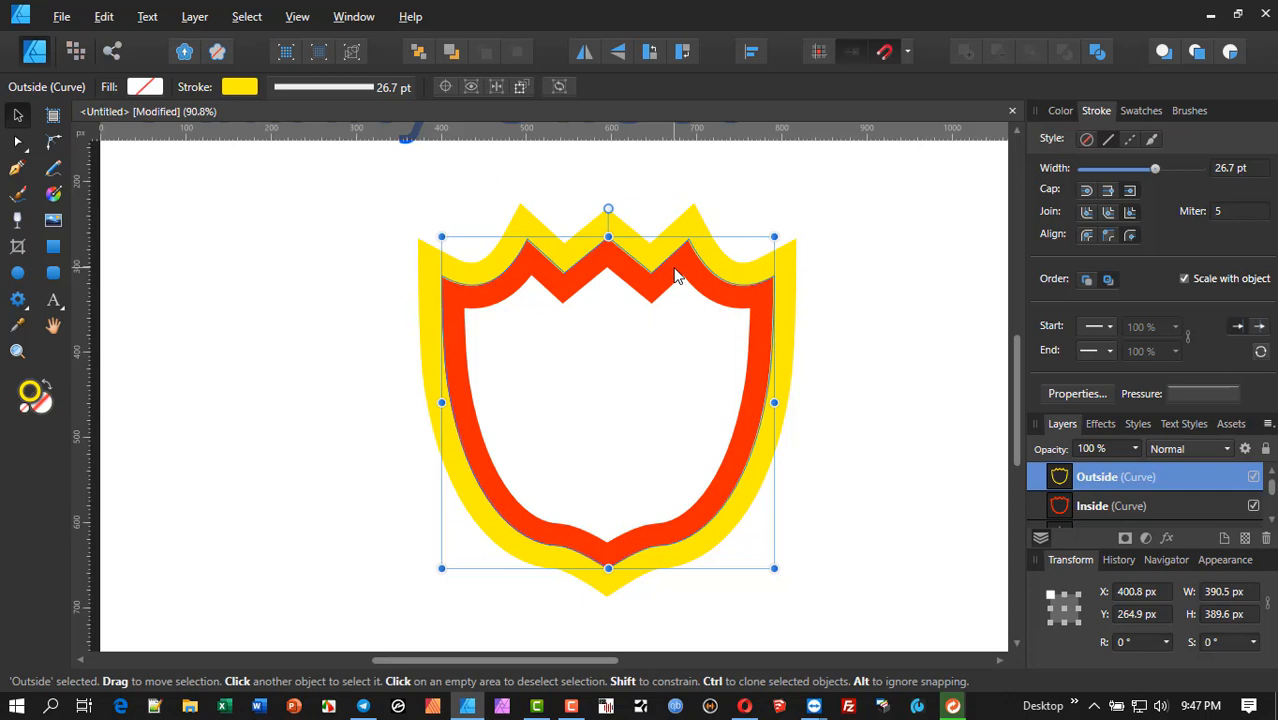
pyautogui.click(675, 275)
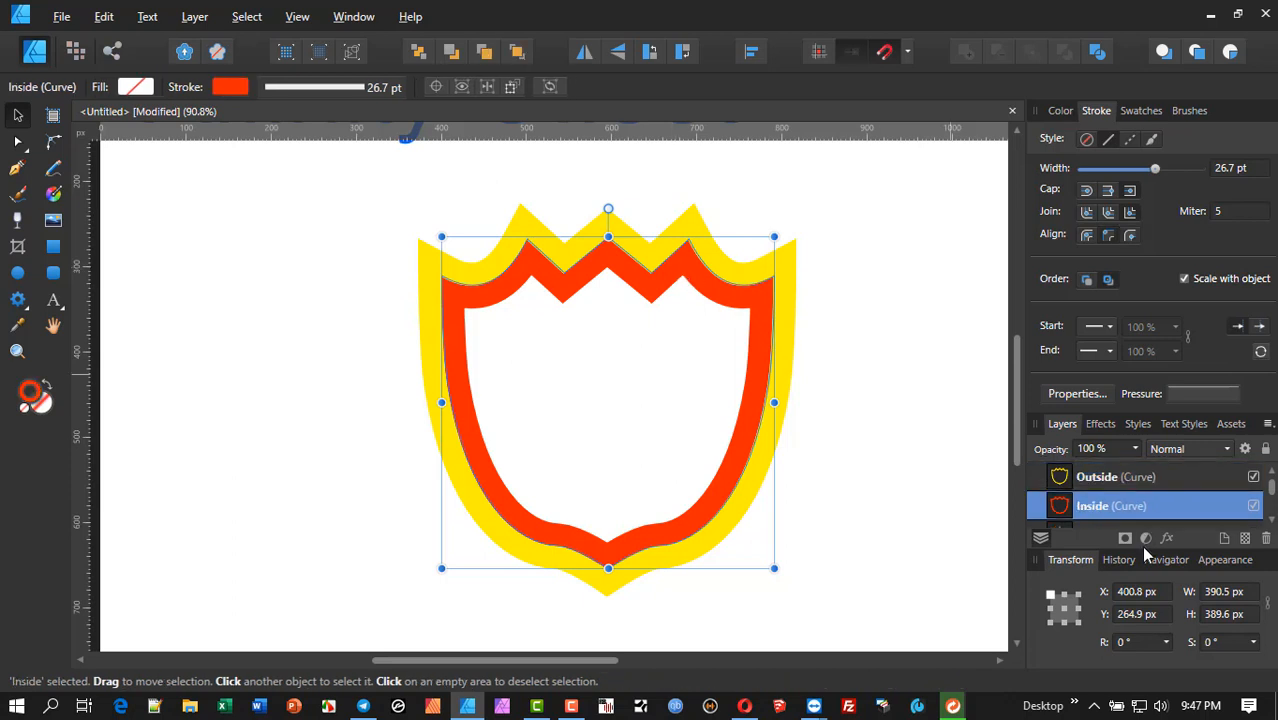
pyautogui.click(676, 267)
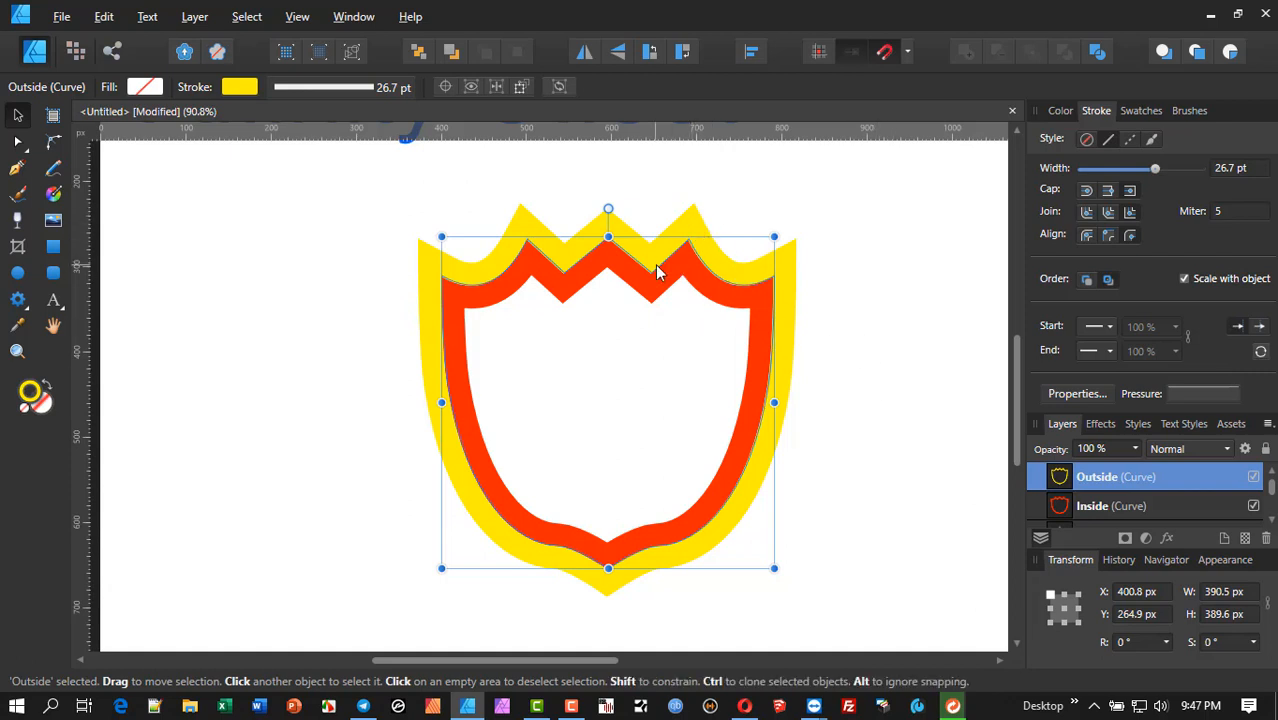
# - Duplicate the Inside curve in place and rename the upper copy Middle
pyautogui.click(1091, 509)
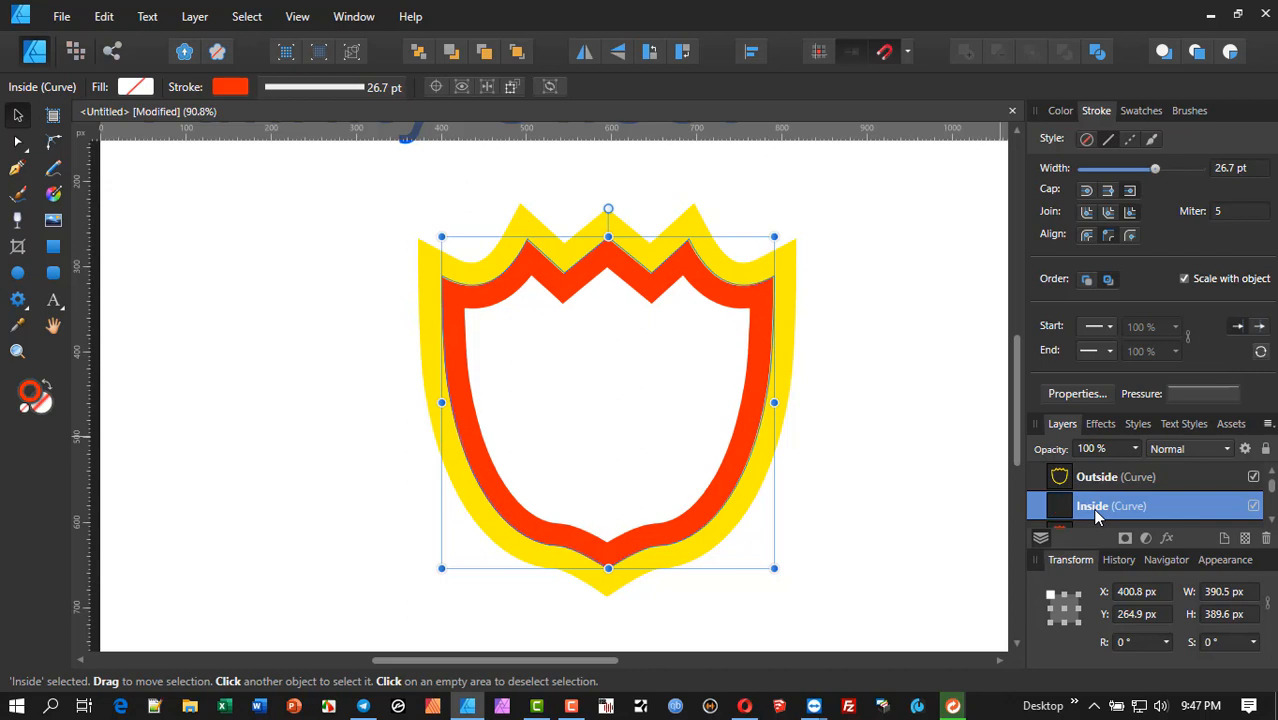
pyautogui.doubleClick(1100, 510)
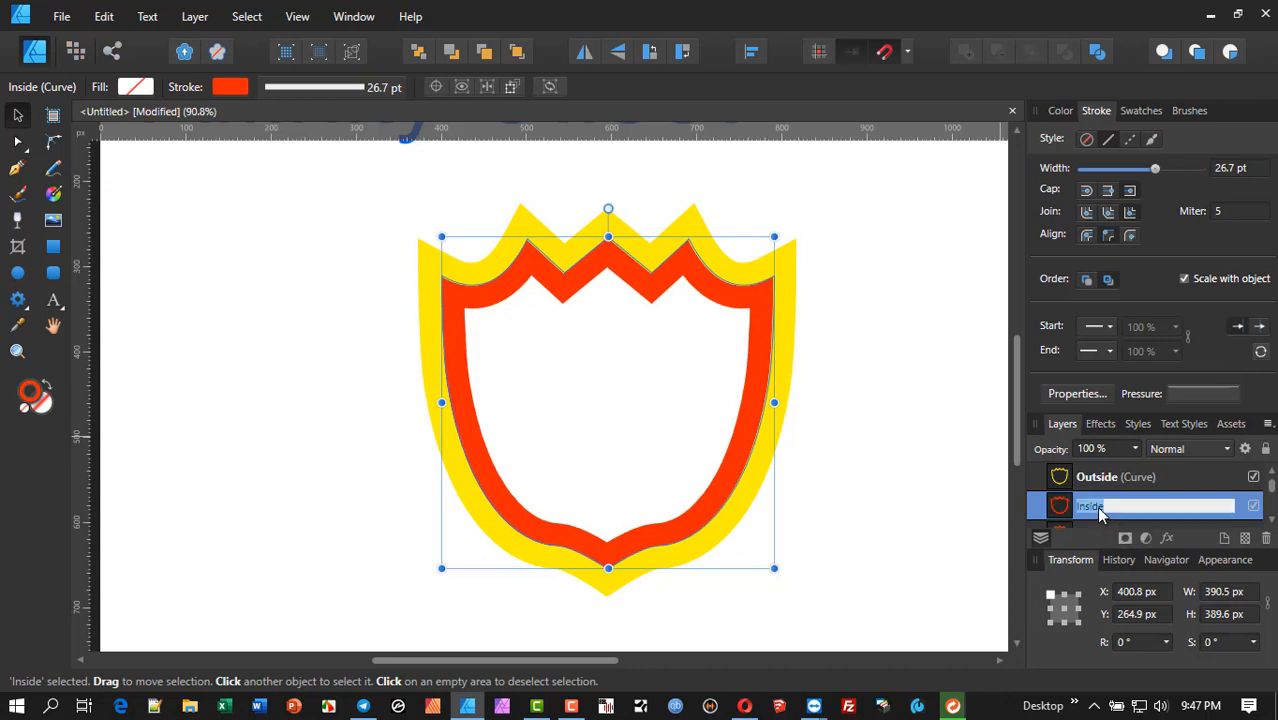
pyautogui.write('Middle')
pyautogui.press('Return')
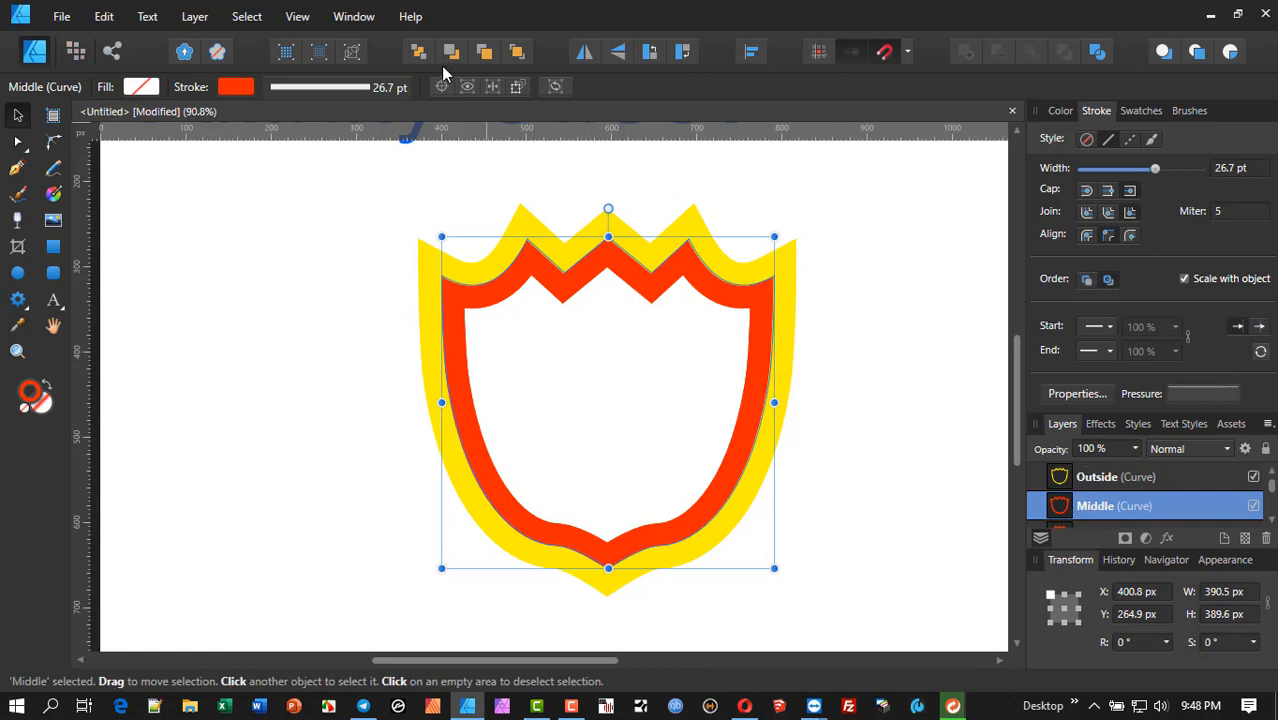
# - Bring the Middle curve to the front of the stack and recolor its stroke pure blue
pyautogui.click(516, 52)
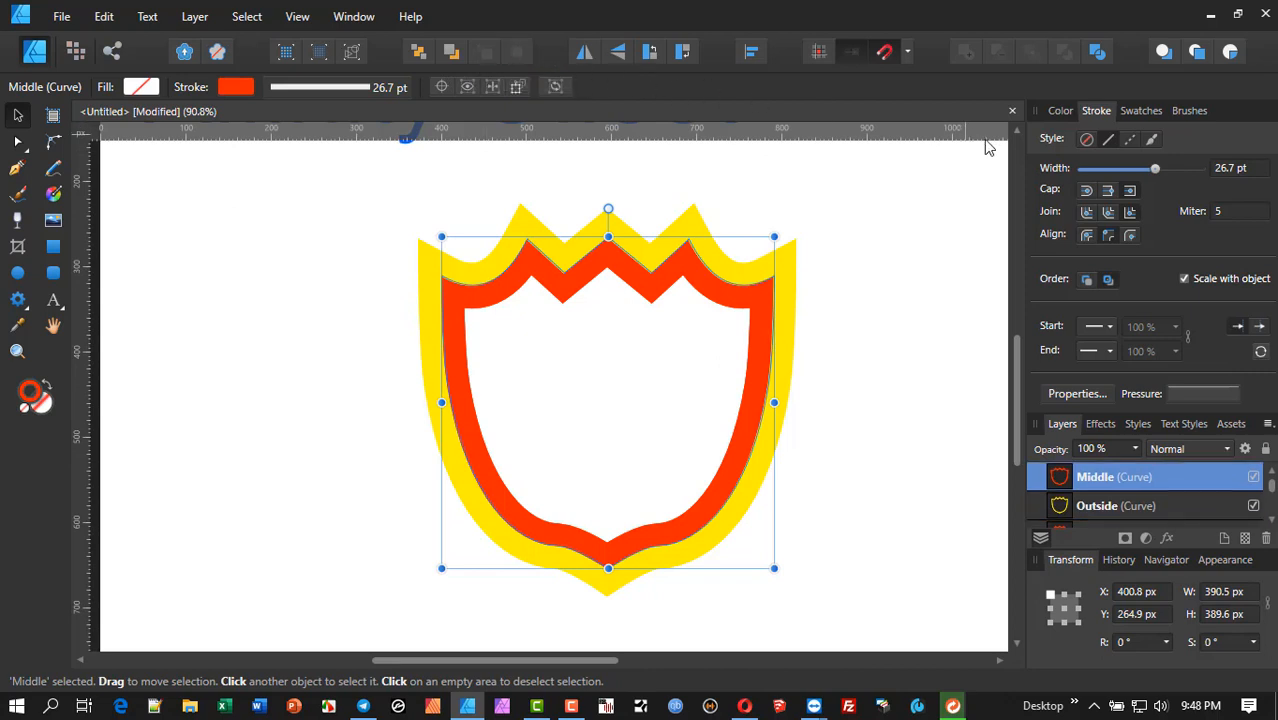
pyautogui.click(1060, 111)
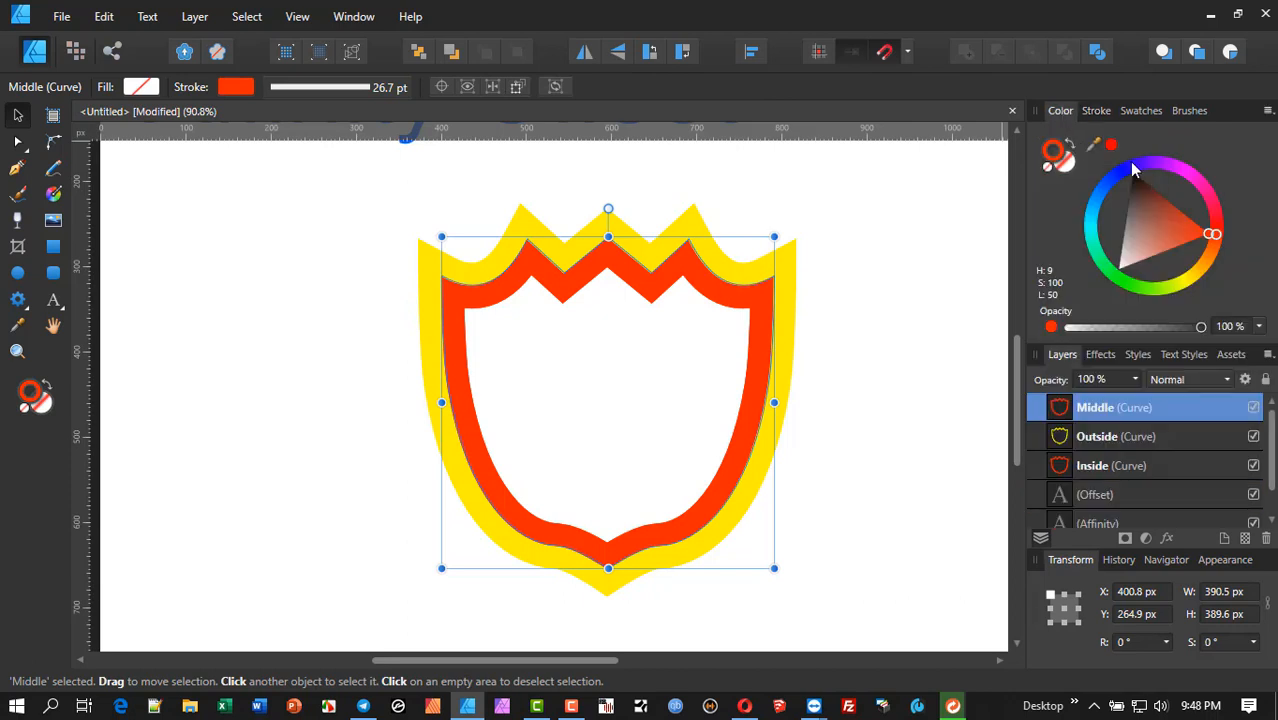
pyautogui.click(1116, 178)
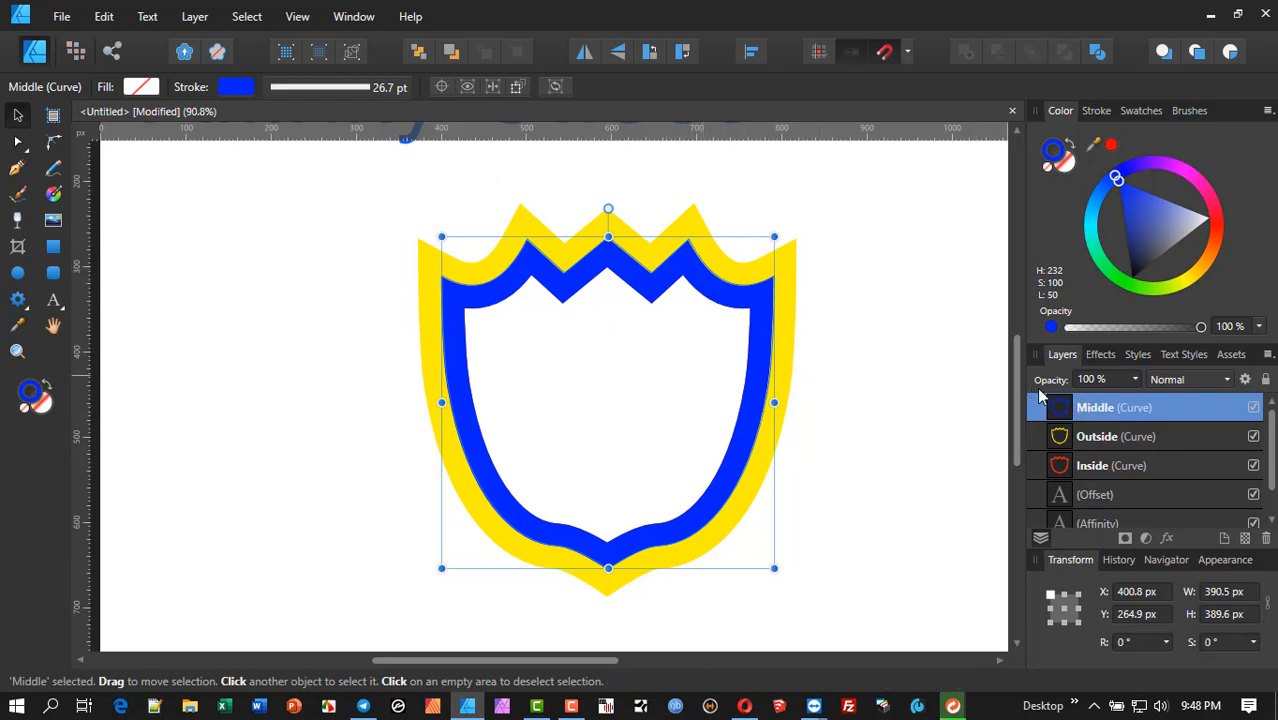
# - Align the Middle curve's stroke to the center of its path and recolor the stroke white
pyautogui.click(1095, 111)
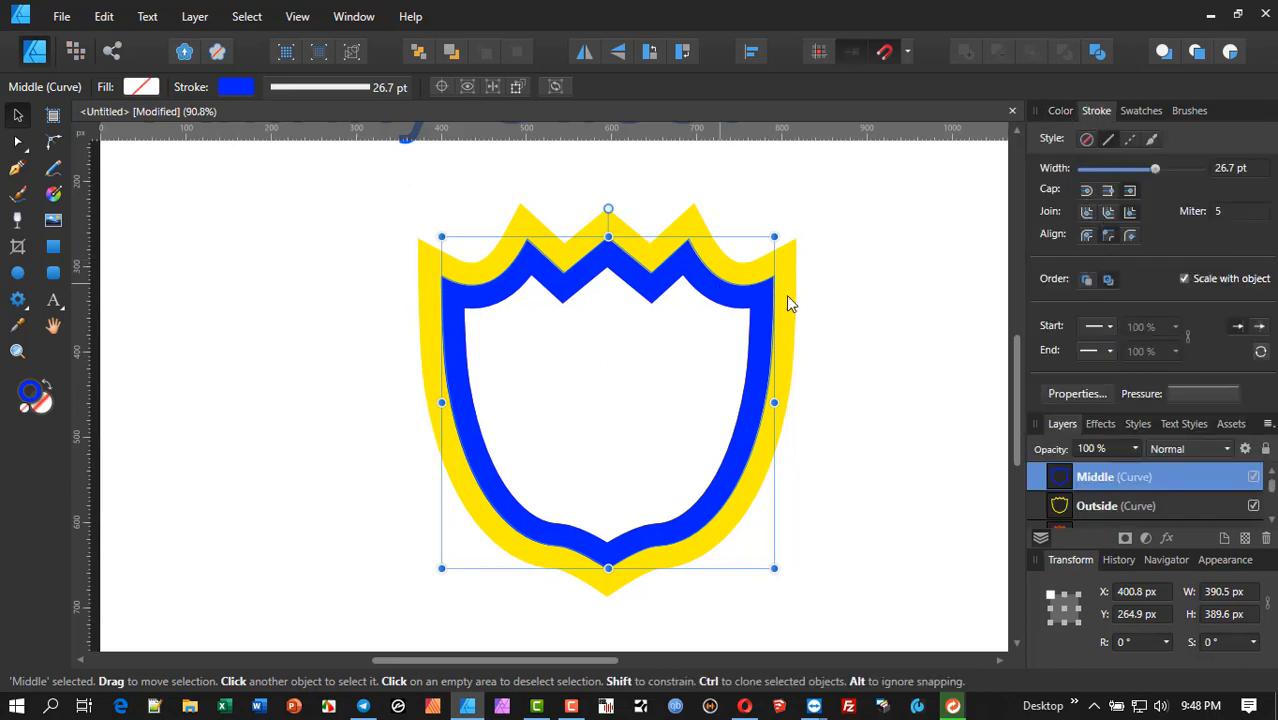
pyautogui.click(1088, 236)
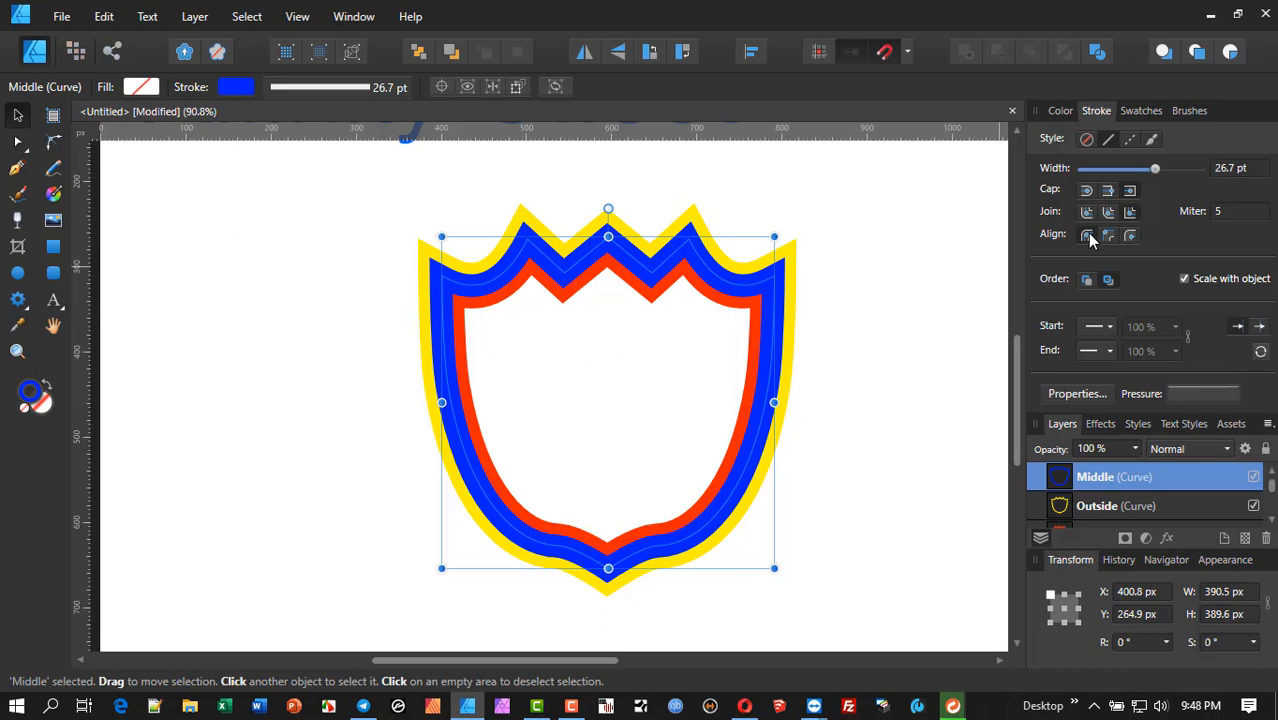
pyautogui.scroll(2, 668, 277)
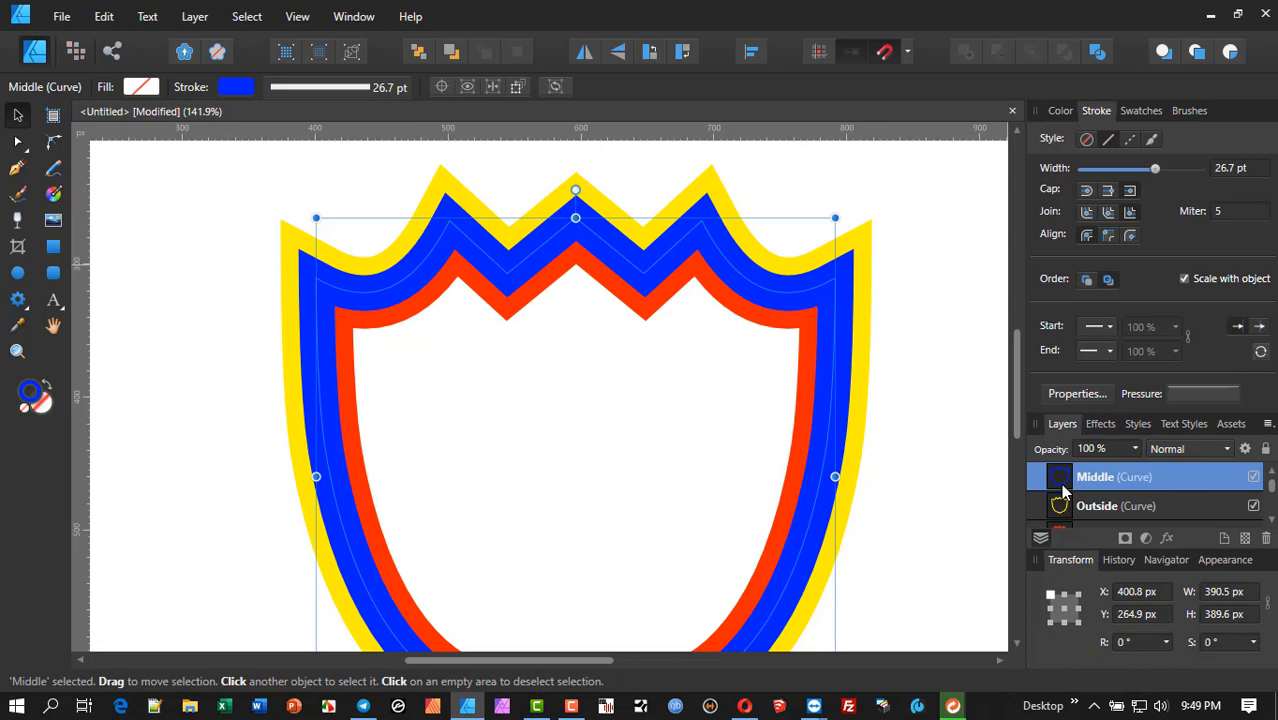
pyautogui.click(1058, 111)
pyautogui.moveTo(1180, 219); pyautogui.dragTo(1227, 214)
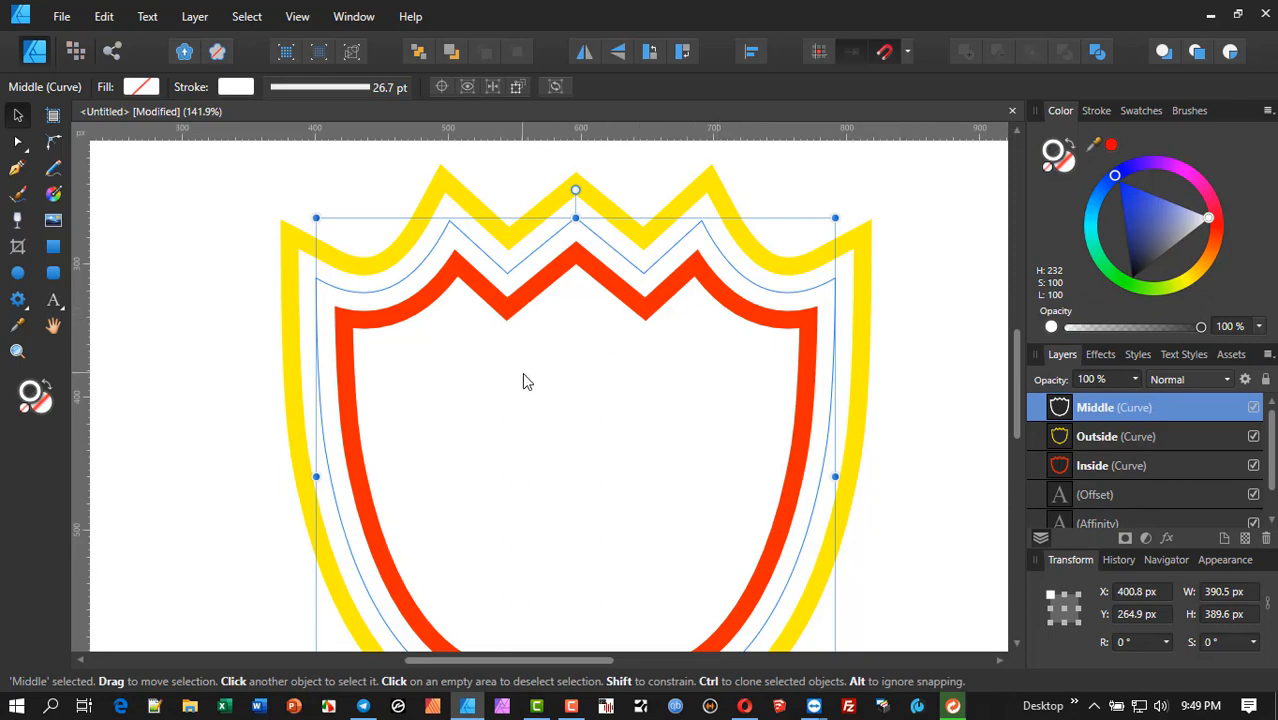
# - Widen the Inside curve's red stroke to about 35.7 pt
pyautogui.click(1095, 111)
pyautogui.click(1110, 527)
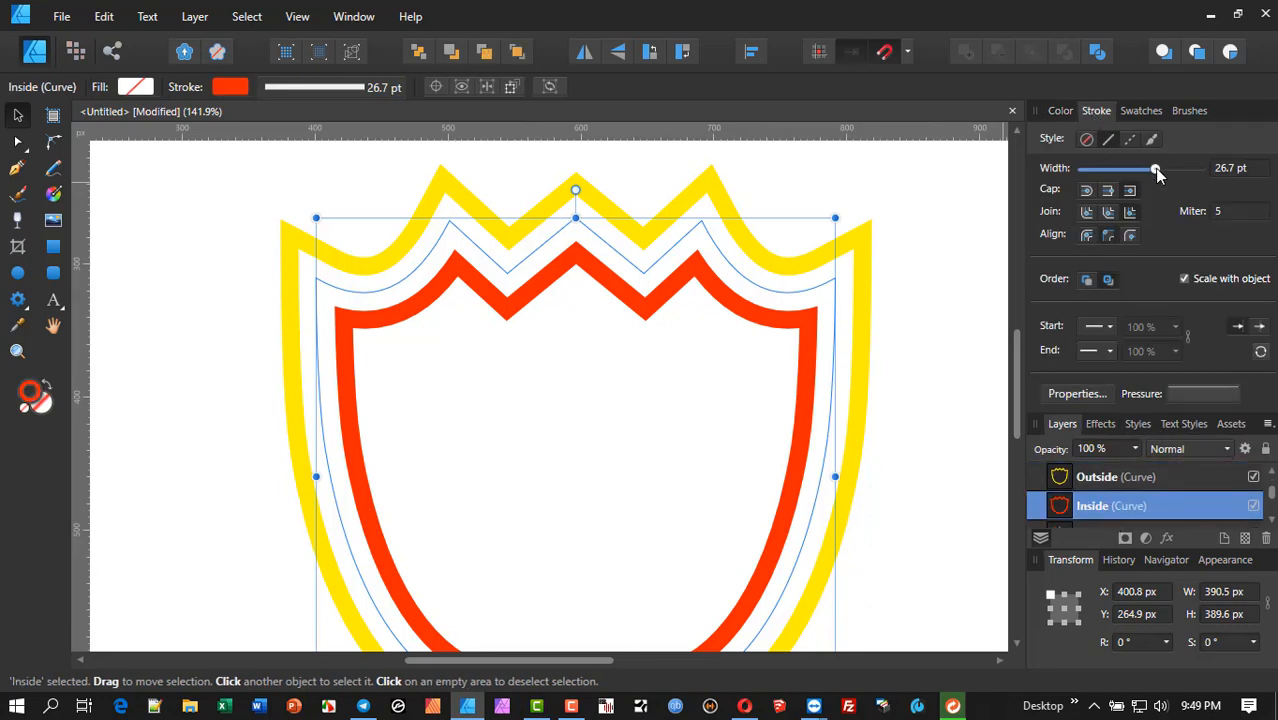
pyautogui.moveTo(1156, 168); pyautogui.dragTo(1167, 168)
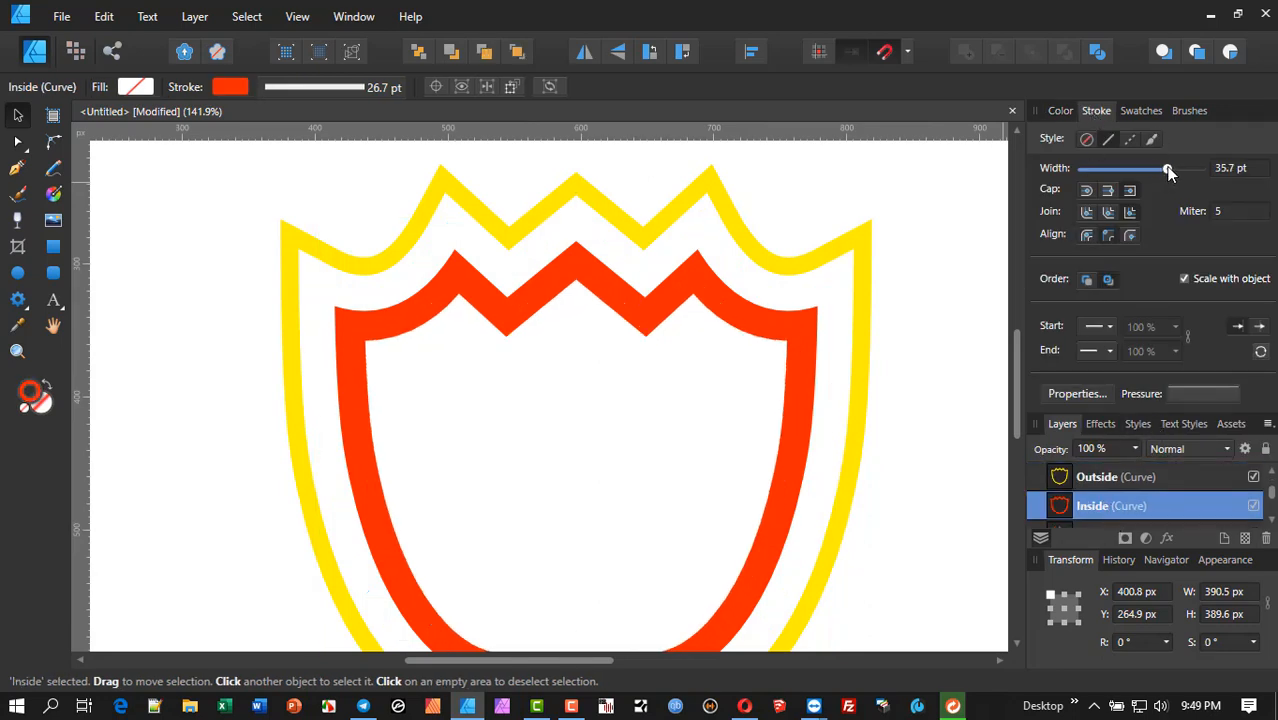
pyautogui.scroll(1, 1110, 470)
# - Thin the Middle curve's white stroke to about 5.2 pt and widen the Outside curve's stroke to about 38.5 pt
pyautogui.click(1110, 476)
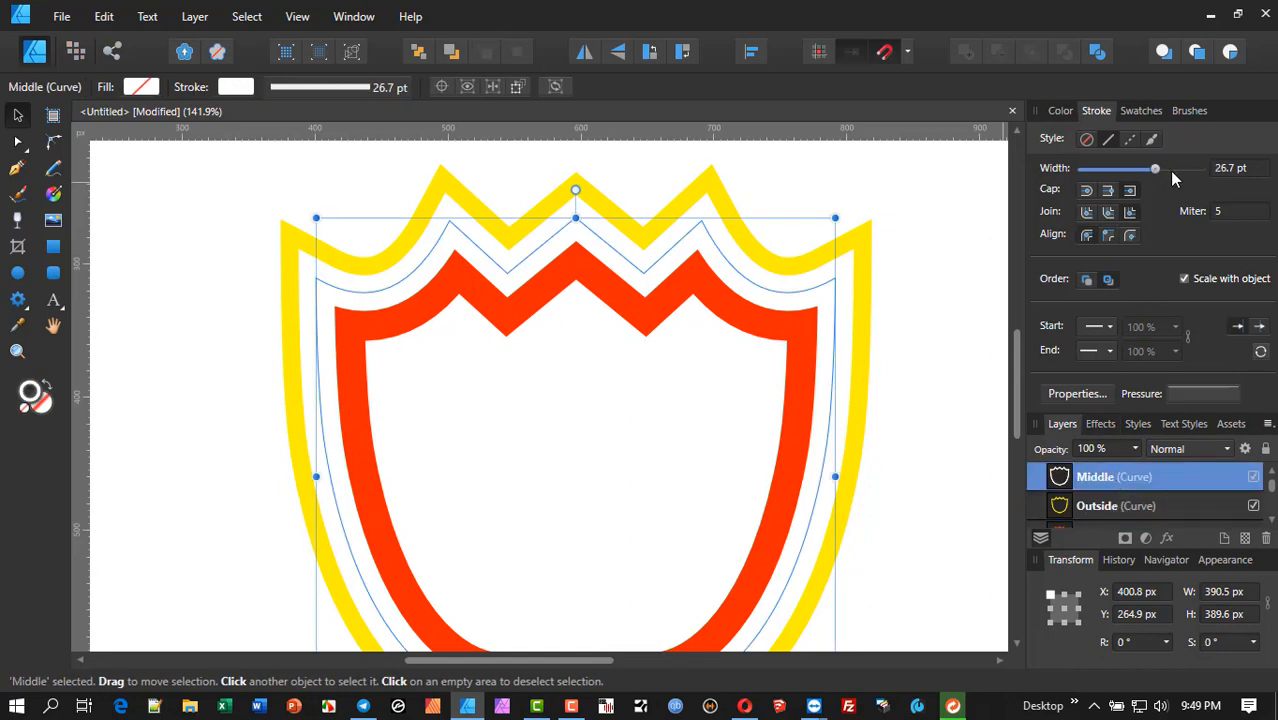
pyautogui.moveTo(1162, 165)
pyautogui.mouseDown()
pyautogui.moveTo(1181, 171)
pyautogui.moveTo(1165, 164)
pyautogui.moveTo(1175, 170)
pyautogui.moveTo(1148, 185)
pyautogui.moveTo(1105, 190)
pyautogui.moveTo(1121, 194)
pyautogui.mouseUp()
pyautogui.click(1136, 506)
pyautogui.click(1103, 480)
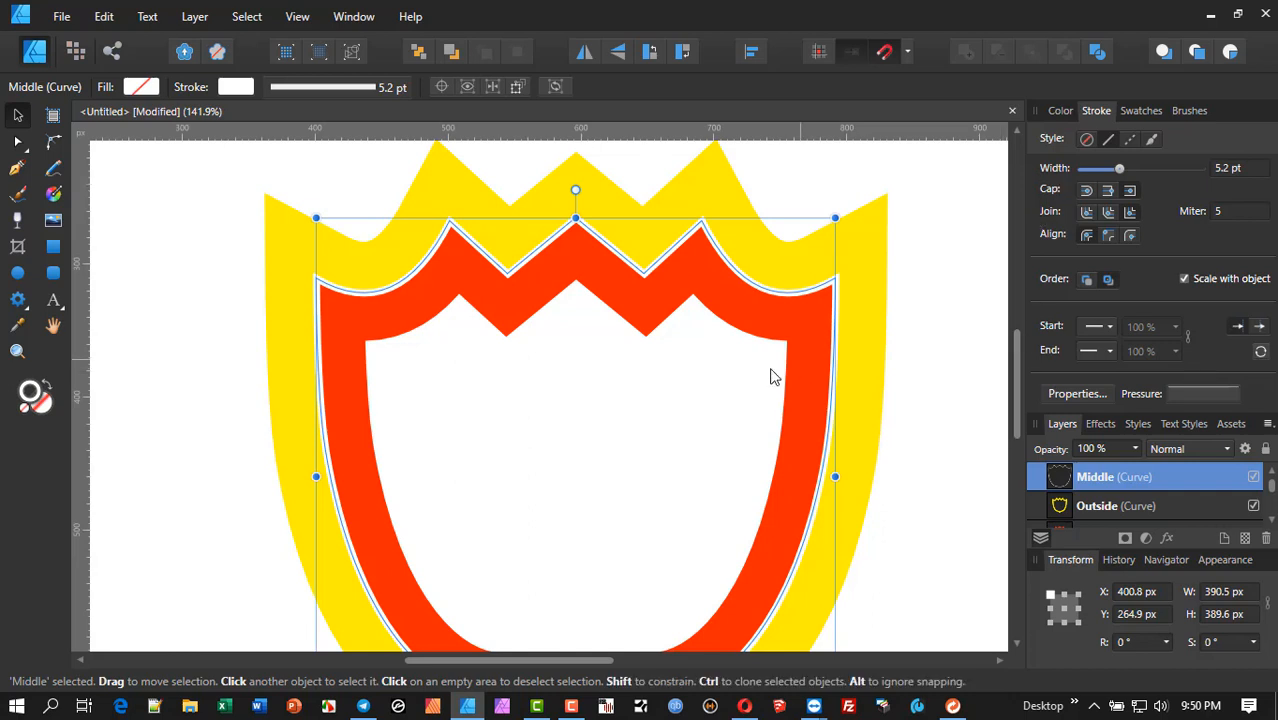
# - Reduce the Outside curve's stroke to about 17.7 pt and the Inside curve's stroke to about 15.7 pt
pyautogui.scroll(-3, 665, 391)
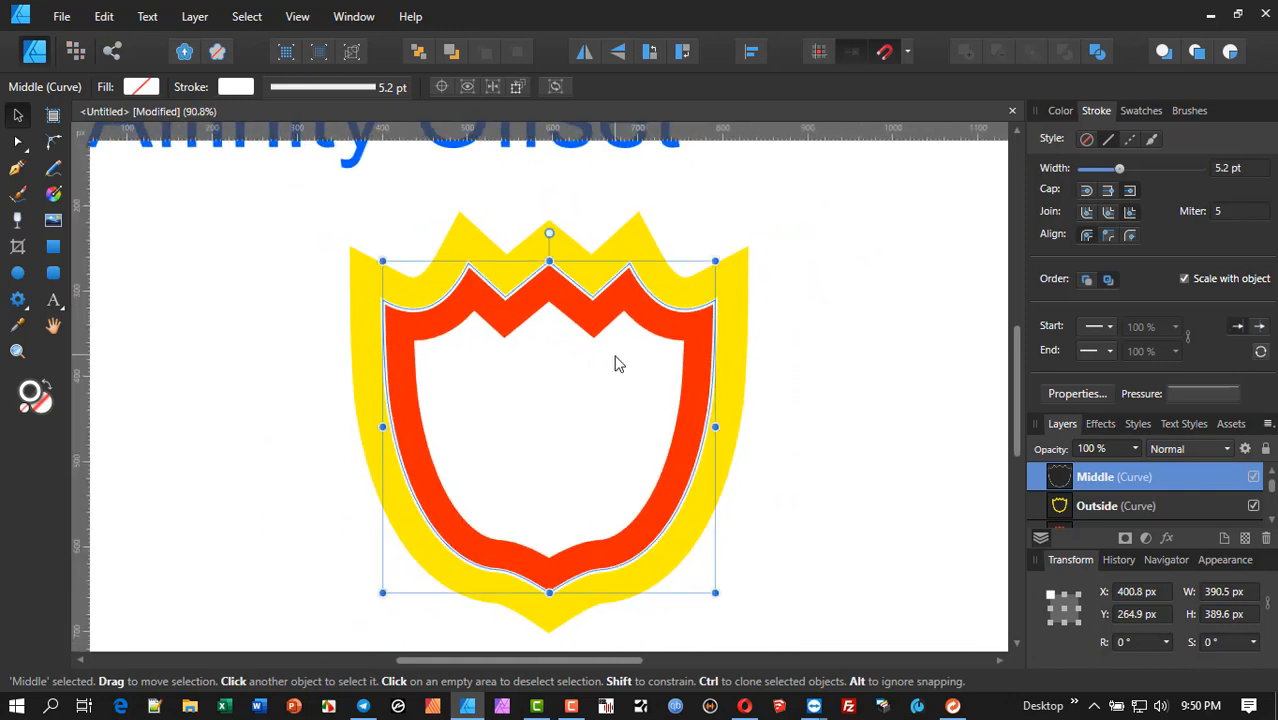
pyautogui.click(739, 287)
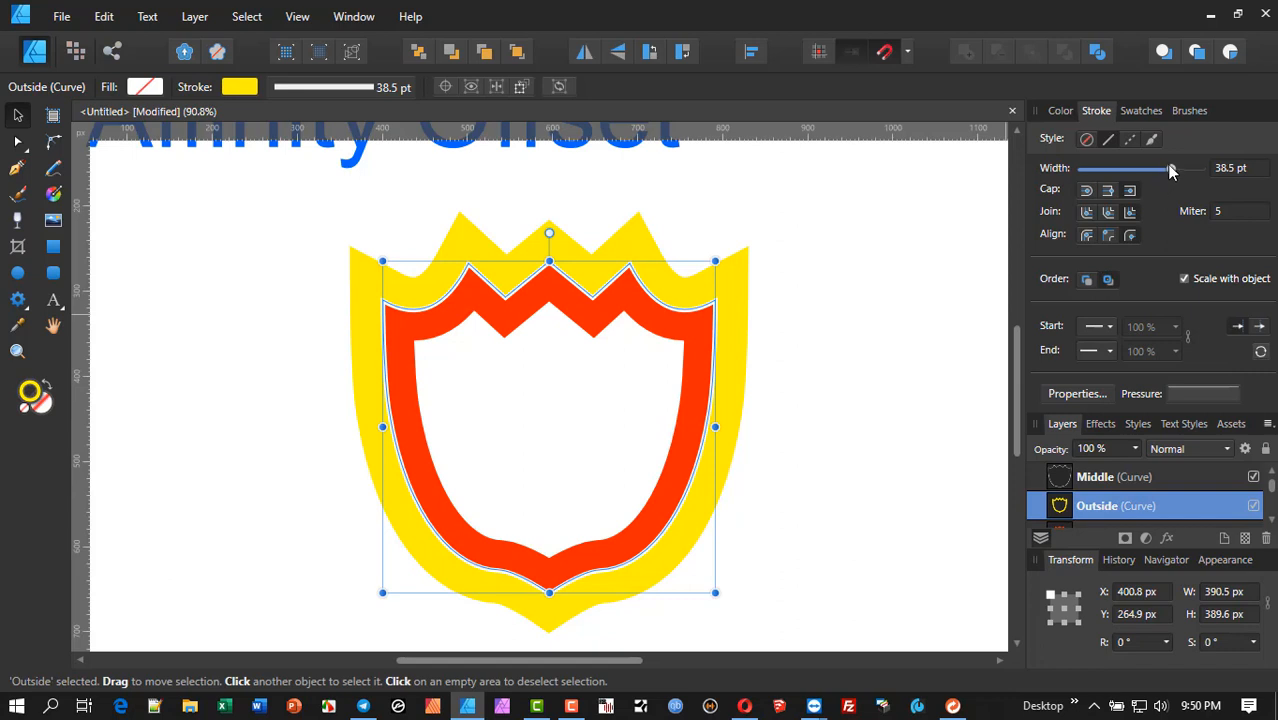
pyautogui.moveTo(1172, 169)
pyautogui.mouseDown()
pyautogui.moveTo(1131, 181)
pyautogui.moveTo(1144, 180)
pyautogui.mouseUp()
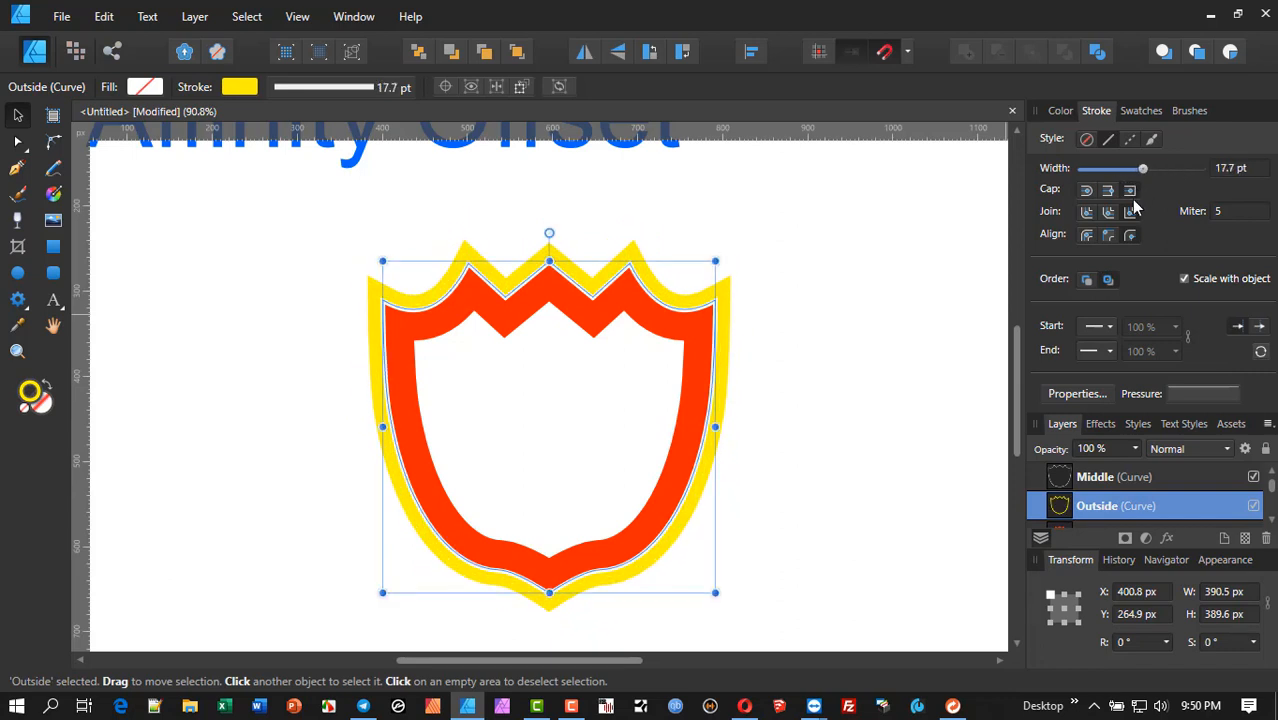
pyautogui.click(1144, 521)
pyautogui.moveTo(1166, 172)
pyautogui.mouseDown()
pyautogui.moveTo(1140, 172)
pyautogui.moveTo(1133, 190)
pyautogui.mouseUp()
pyautogui.scroll(2, 333, 373)
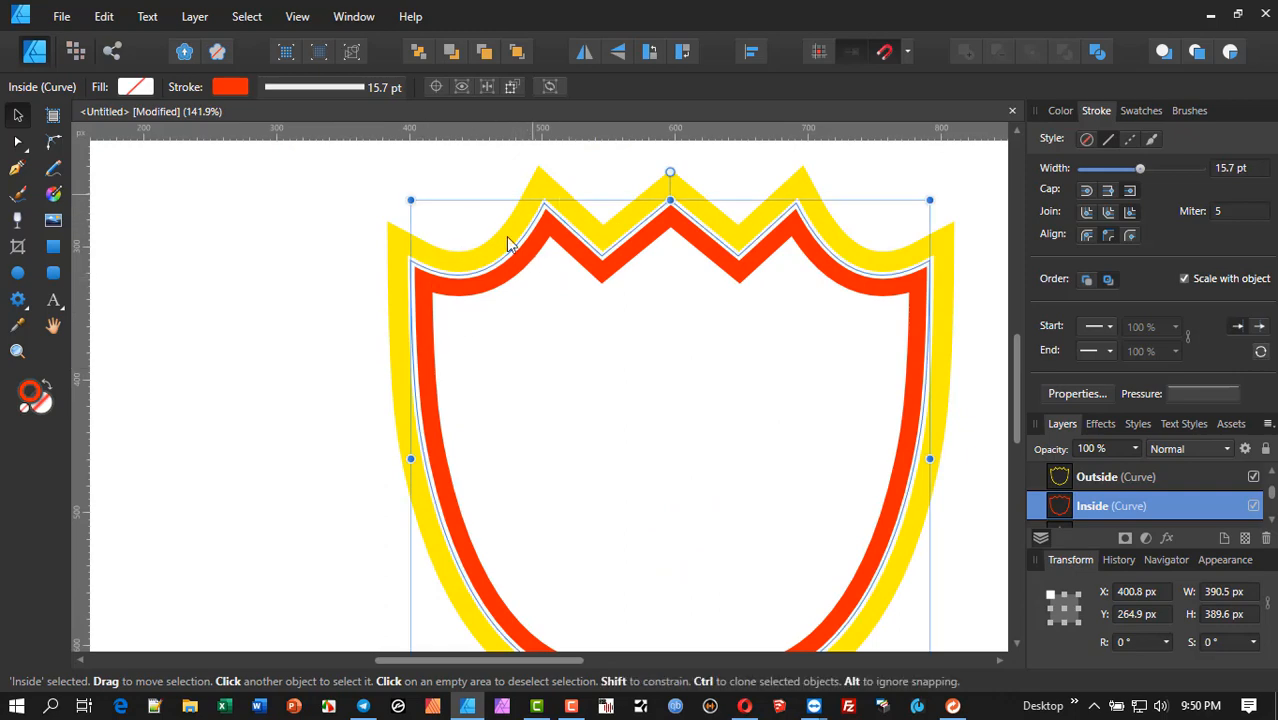
pyautogui.scroll(-2, 771, 302)
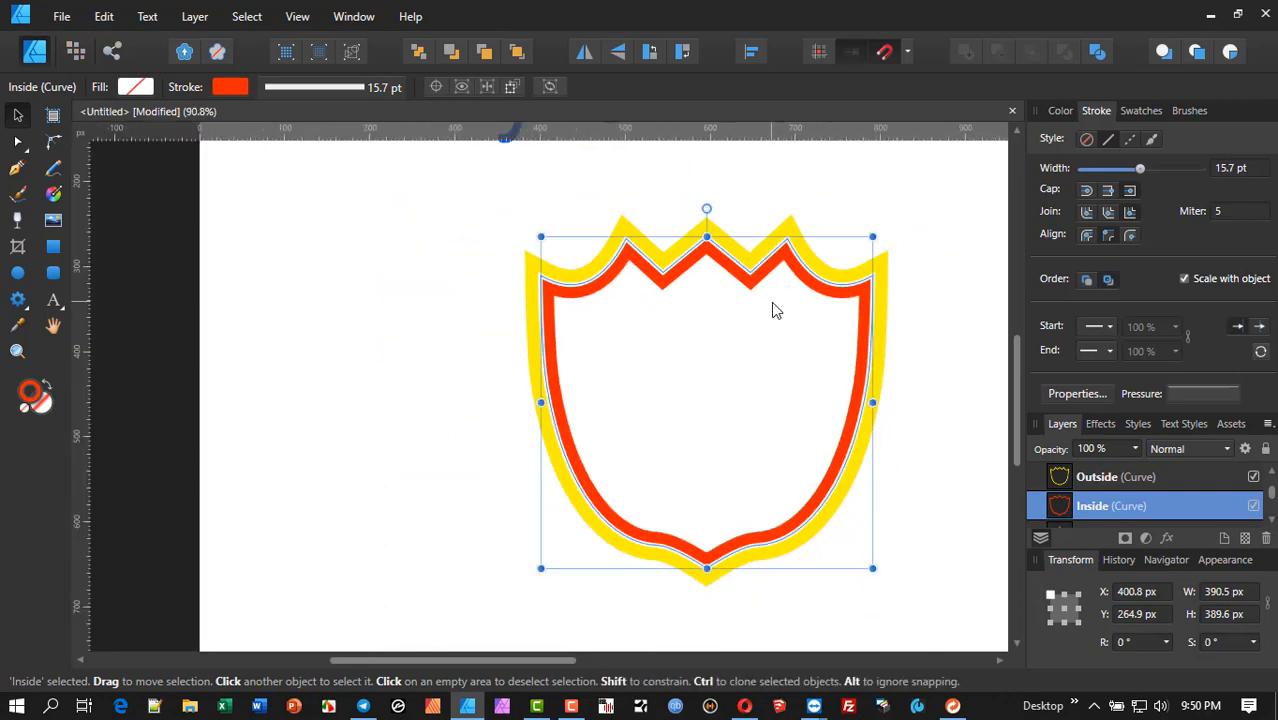
pyautogui.scroll(2, 608, 317)
pyautogui.scroll(2, 447, 270)
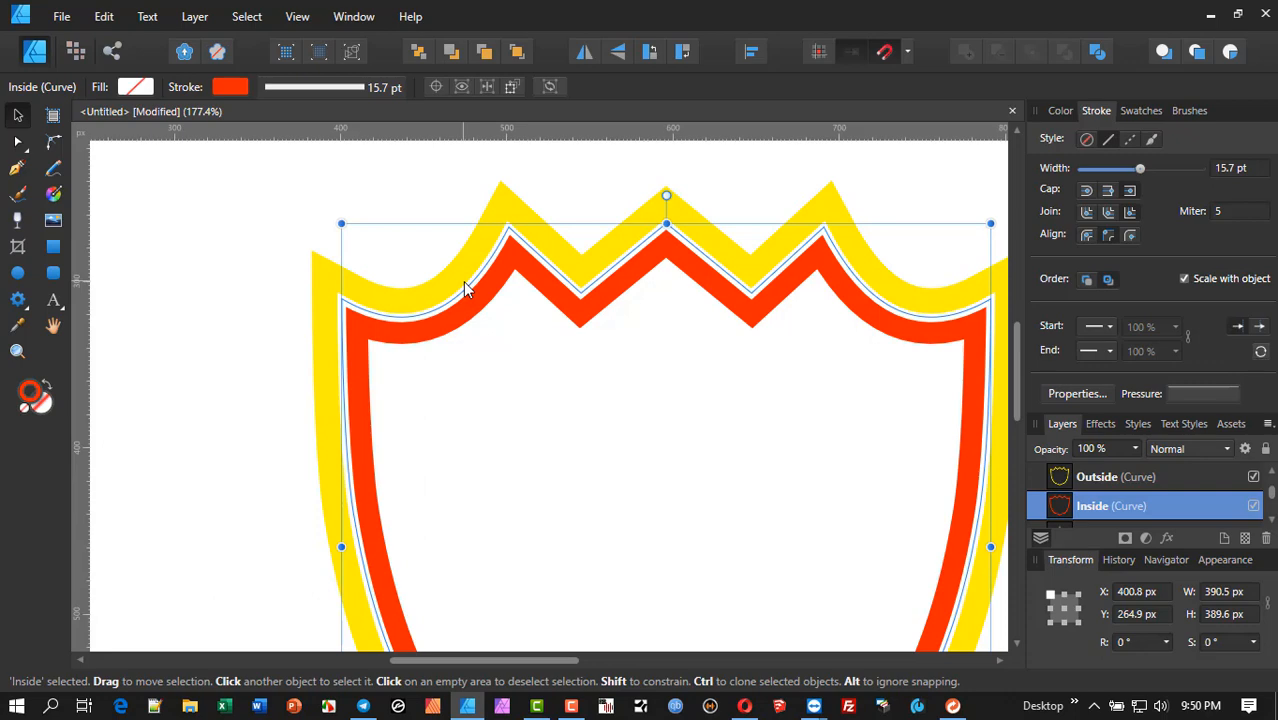
pyautogui.click(334, 281)
pyautogui.click(380, 338)
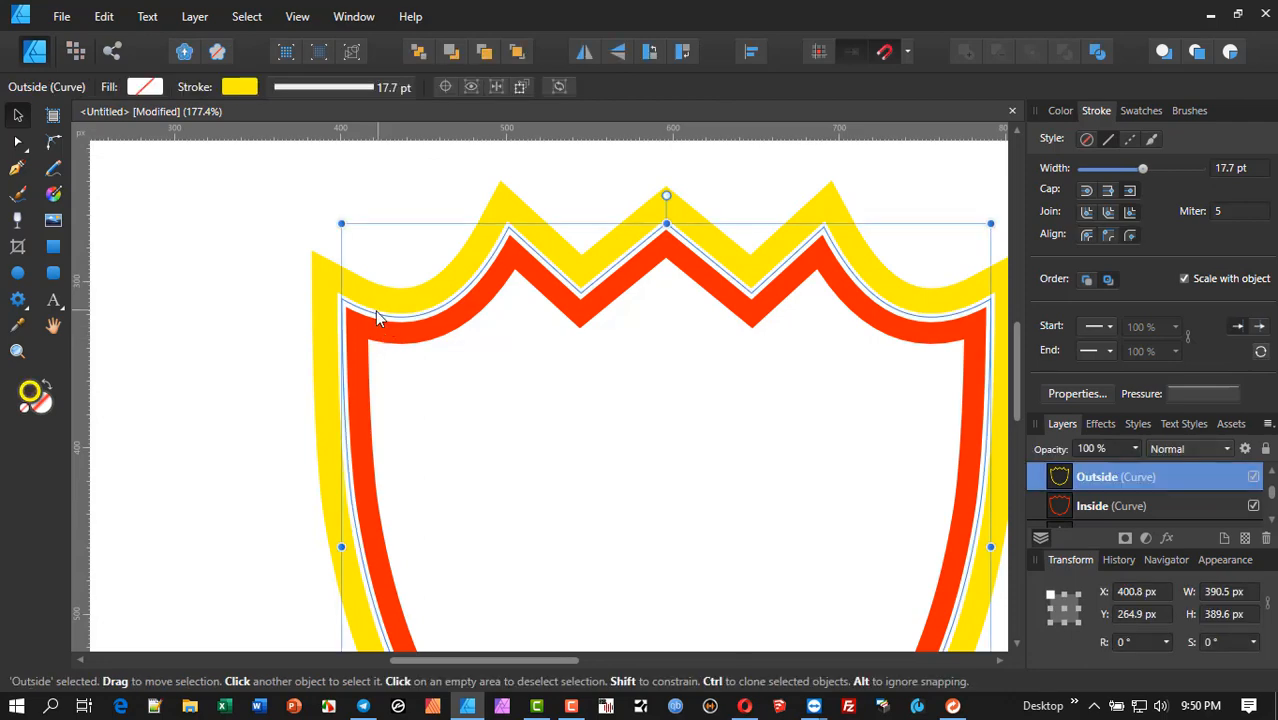
pyautogui.click(1053, 505)
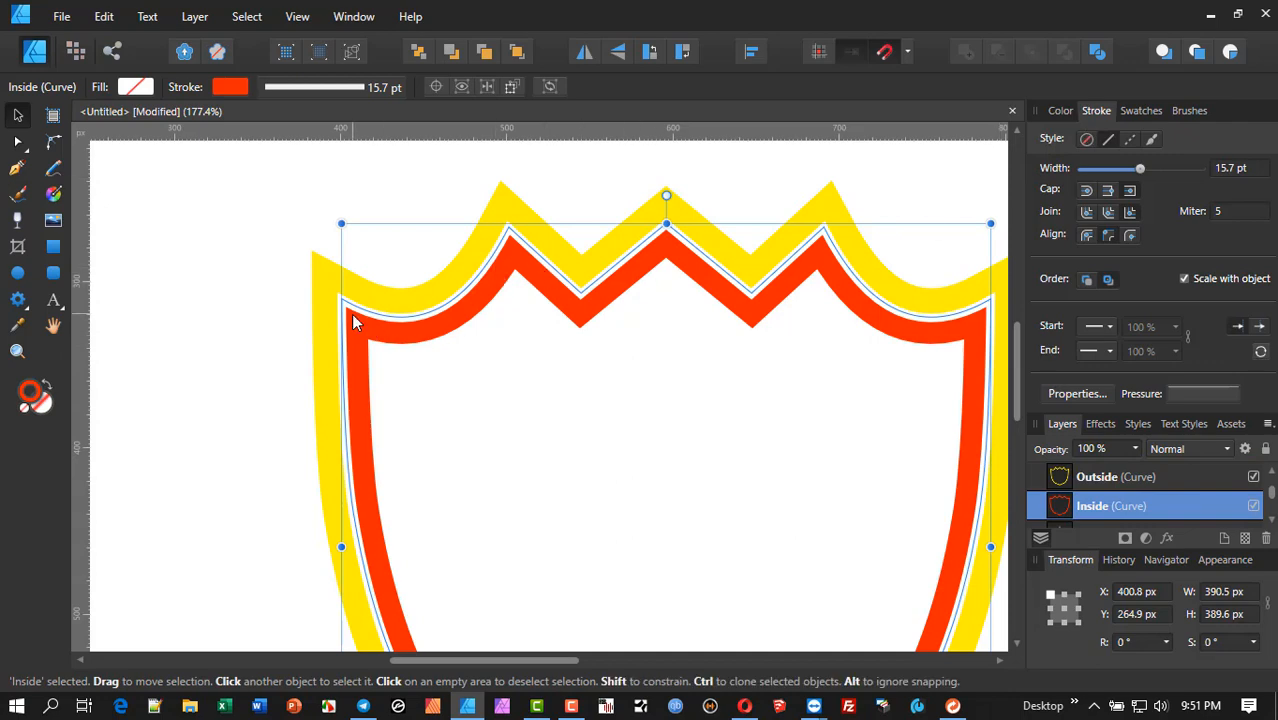
pyautogui.click(191, 17)
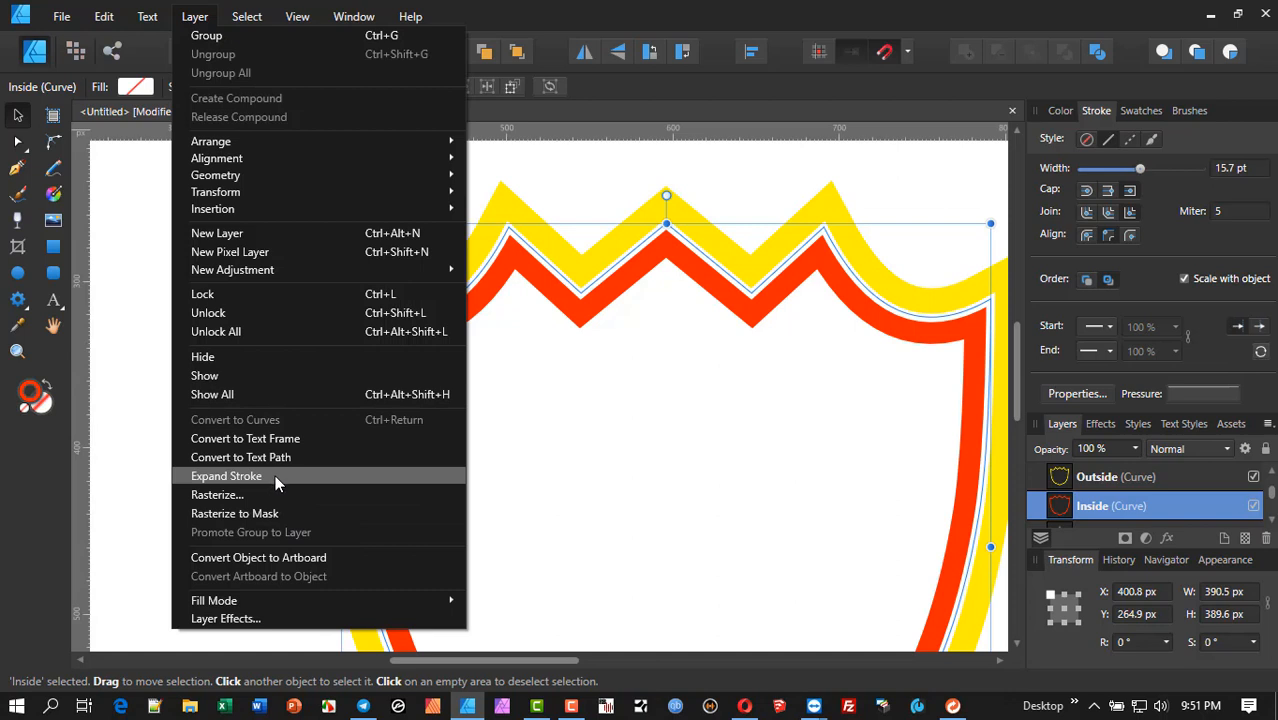
pyautogui.click(508, 258)
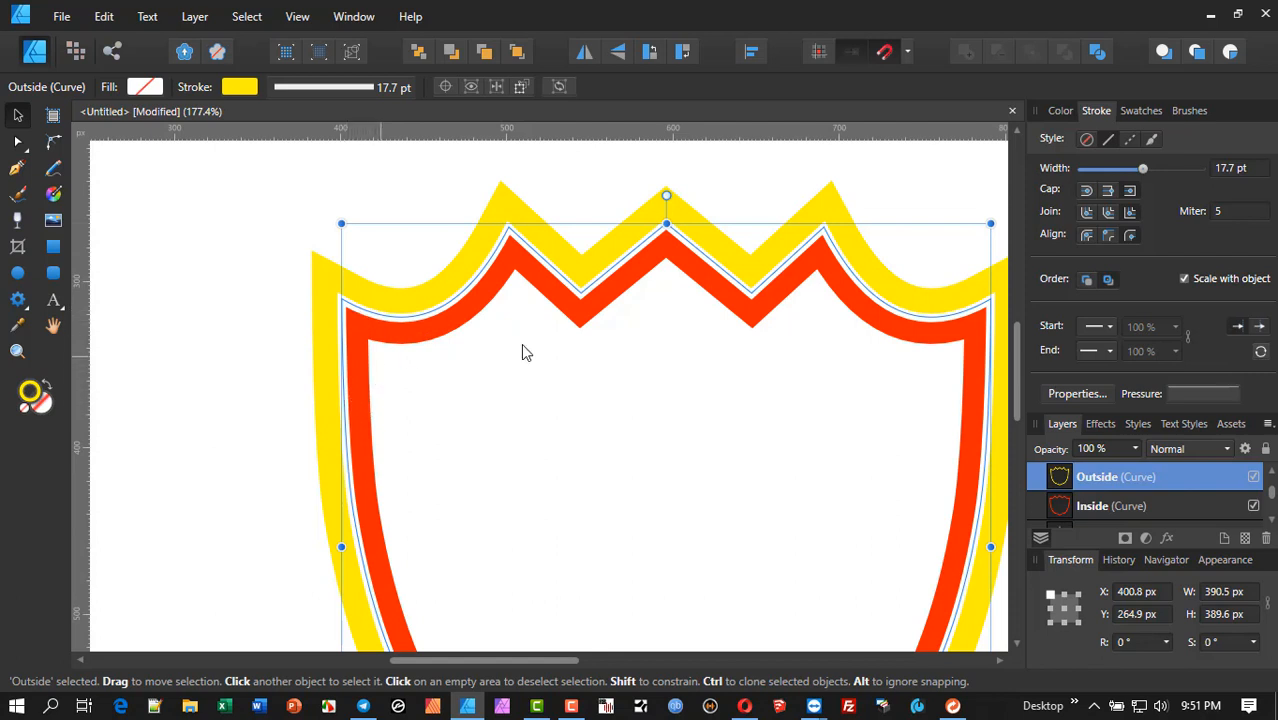
# - Expand the Inside curve's red stroke into a filled shape
pyautogui.click(1066, 507)
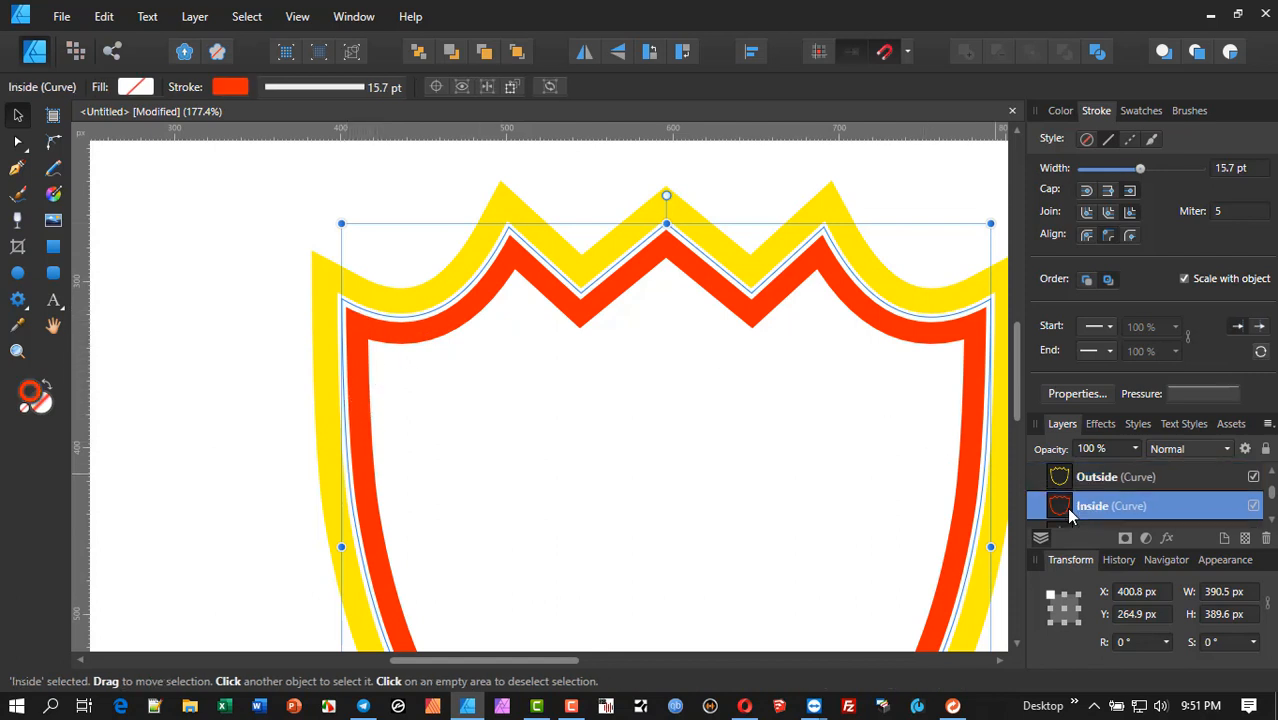
pyautogui.click(192, 17)
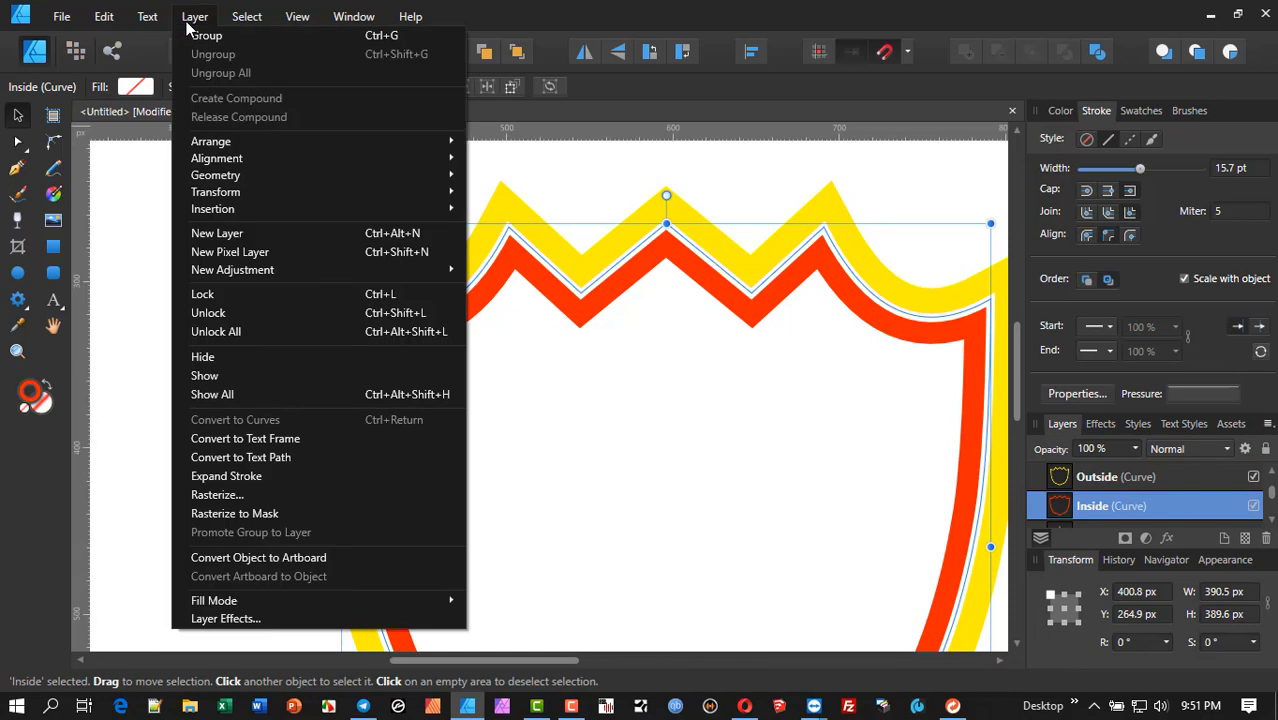
pyautogui.click(242, 478)
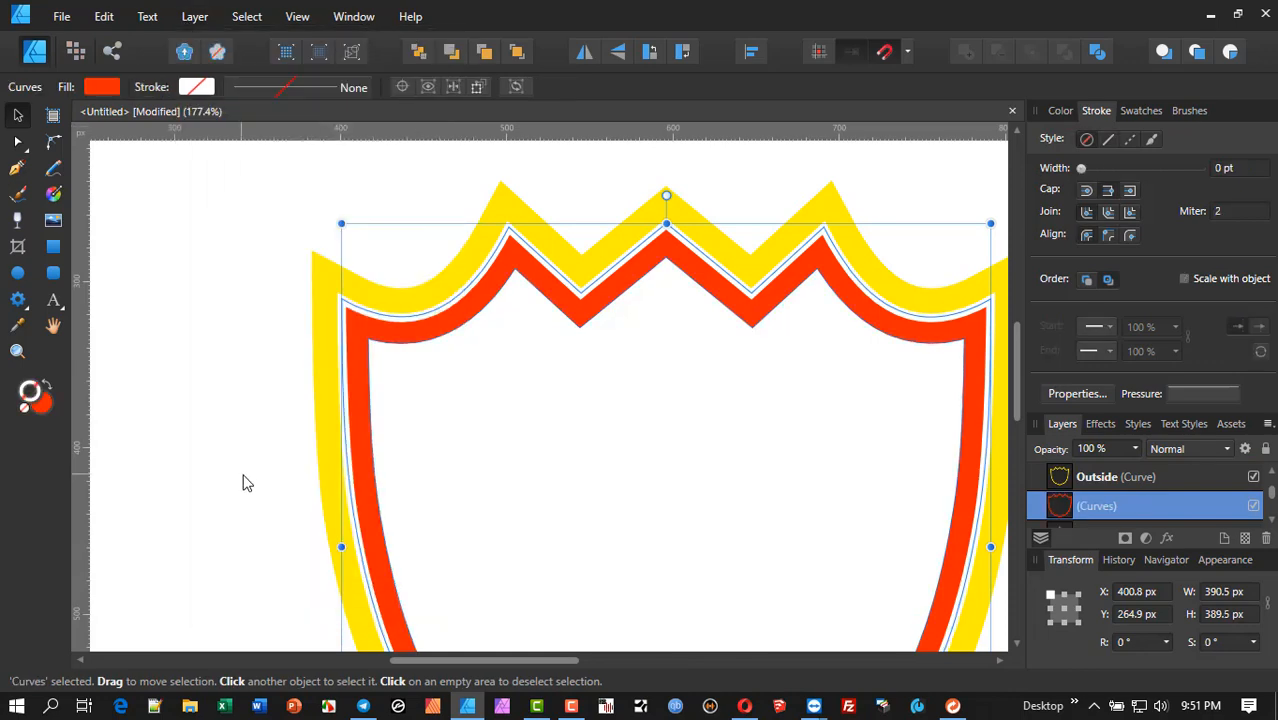
# - Add a blue stroke with hue 232 to the expanded red outline
pyautogui.click(1064, 114)
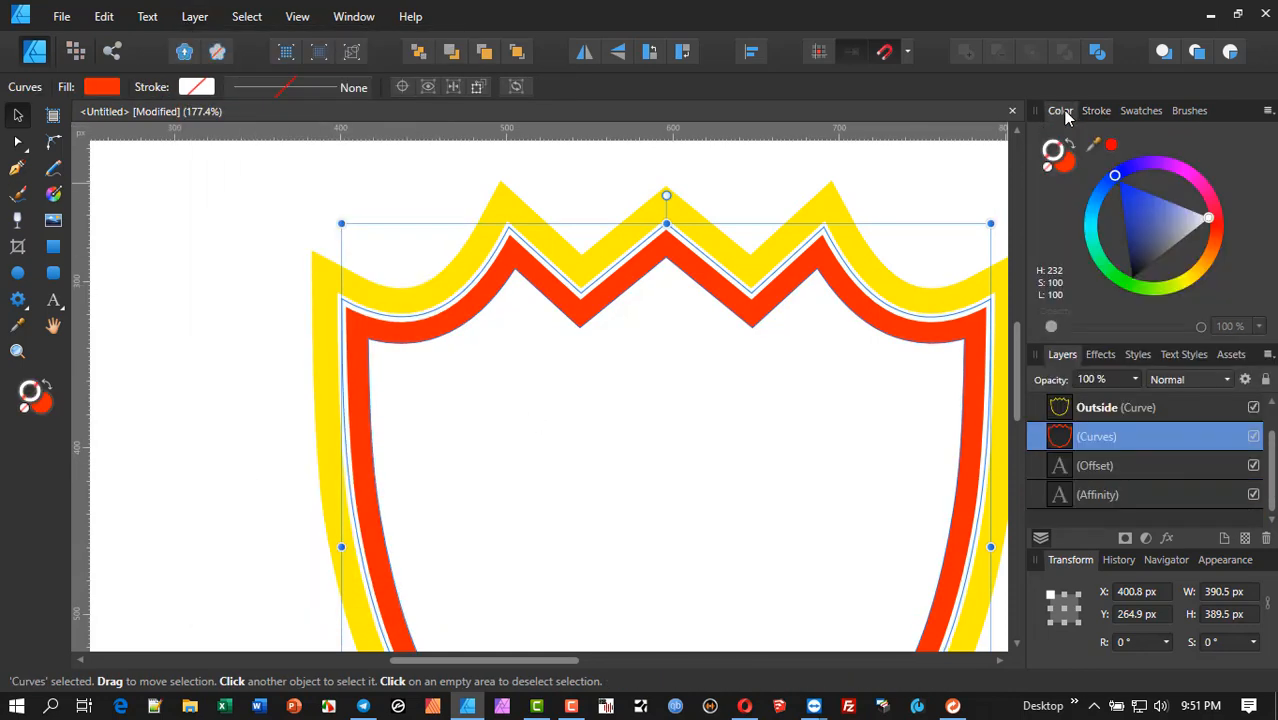
pyautogui.click(1067, 167)
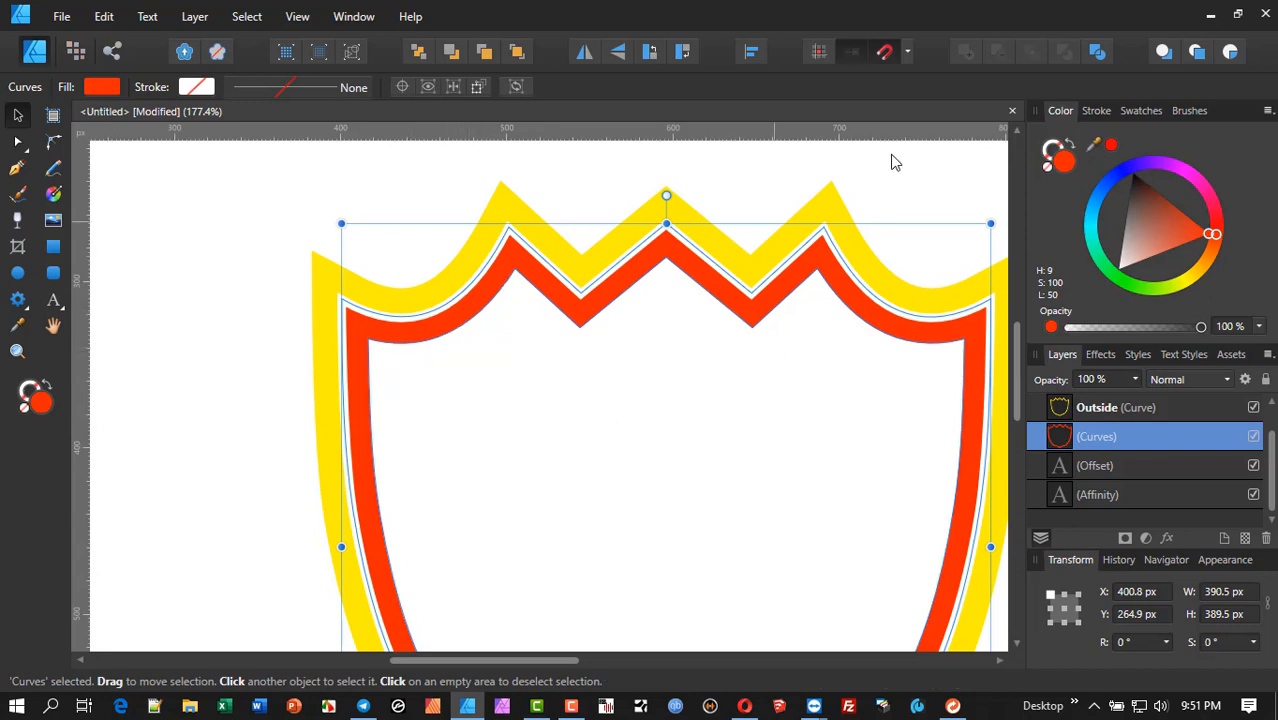
pyautogui.click(1050, 150)
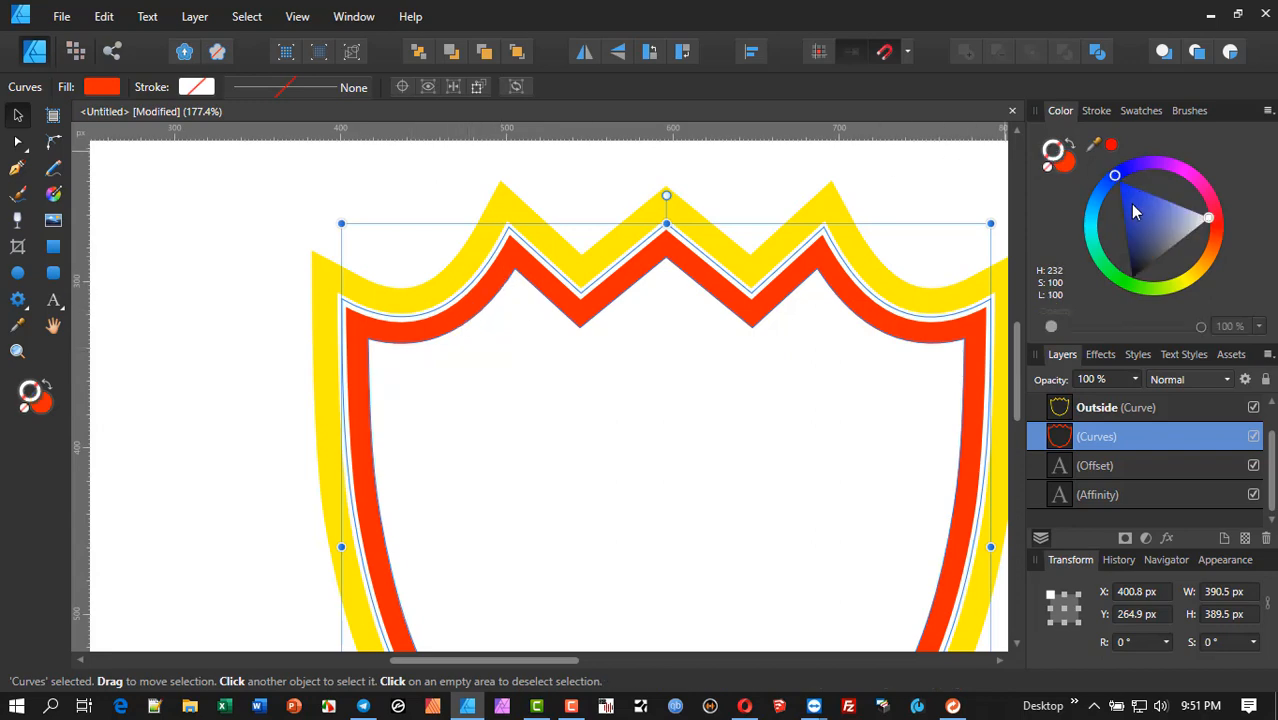
pyautogui.moveTo(1133, 210); pyautogui.dragTo(1105, 165)
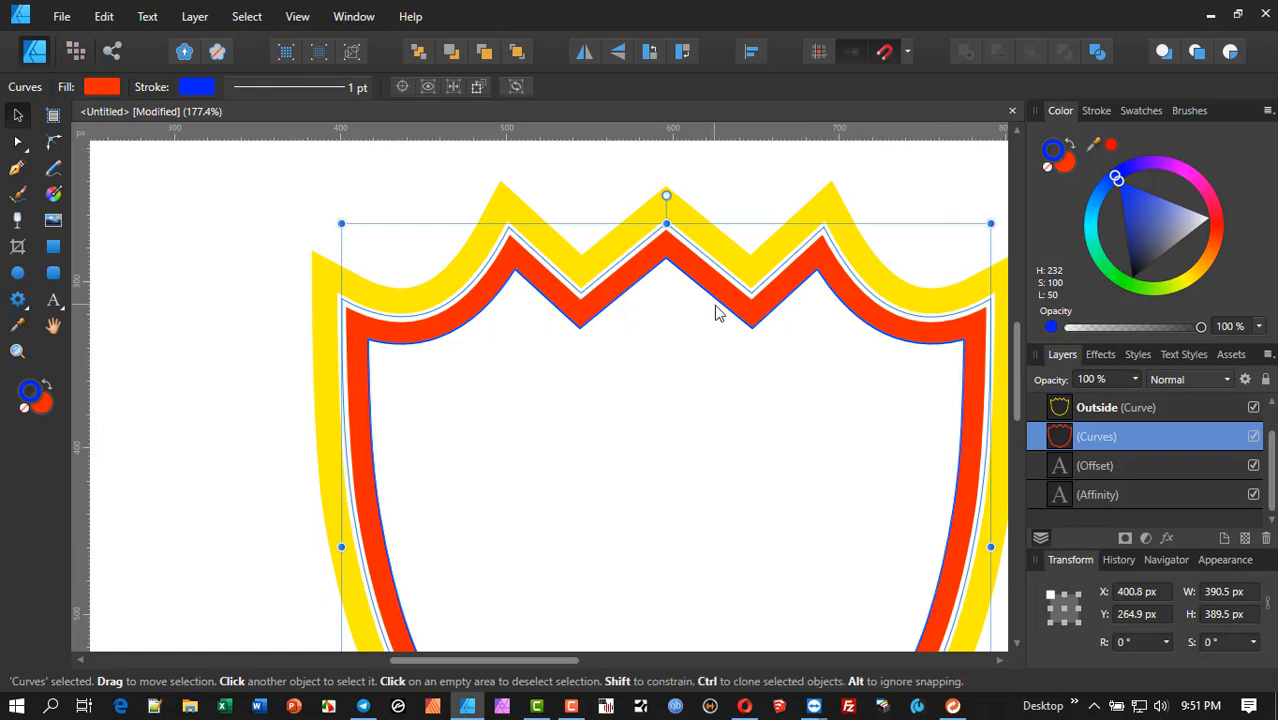
# - Move the expanded red outline to about X 249.5 px, Y 245.2 px and widen its blue stroke to about 3.8 pt
pyautogui.moveTo(716, 314); pyautogui.dragTo(465, 281)
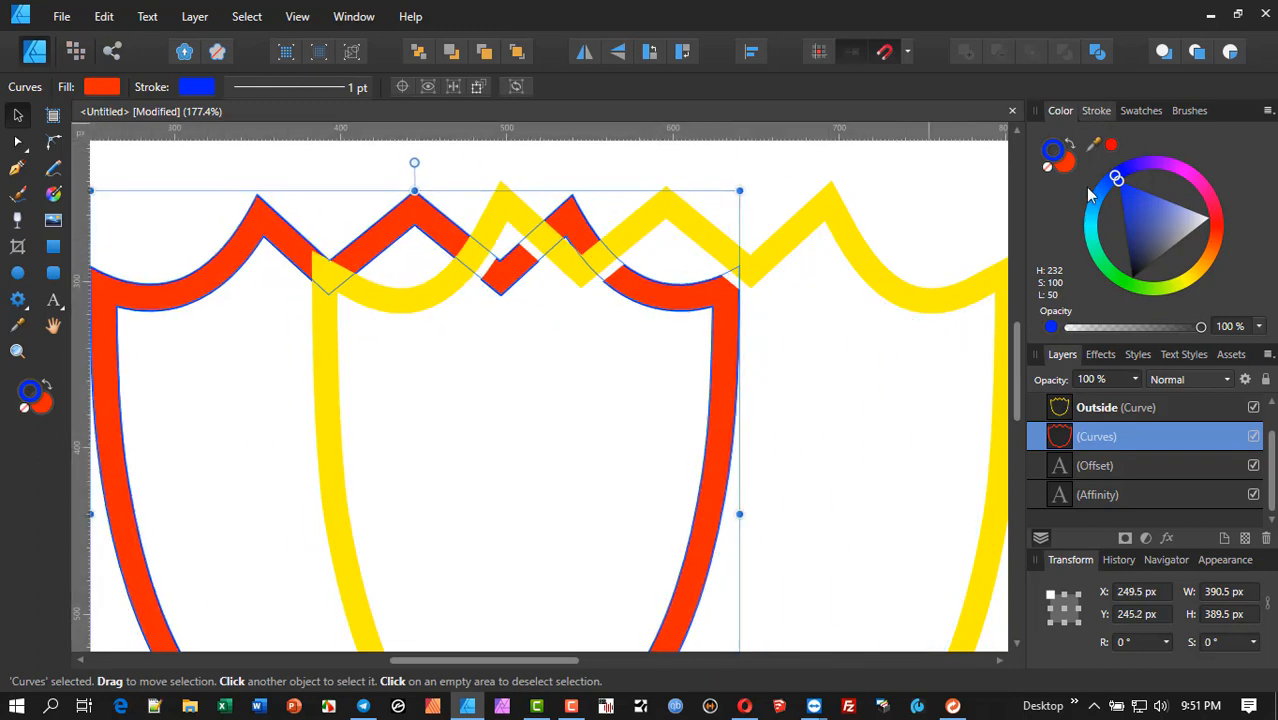
pyautogui.click(1096, 111)
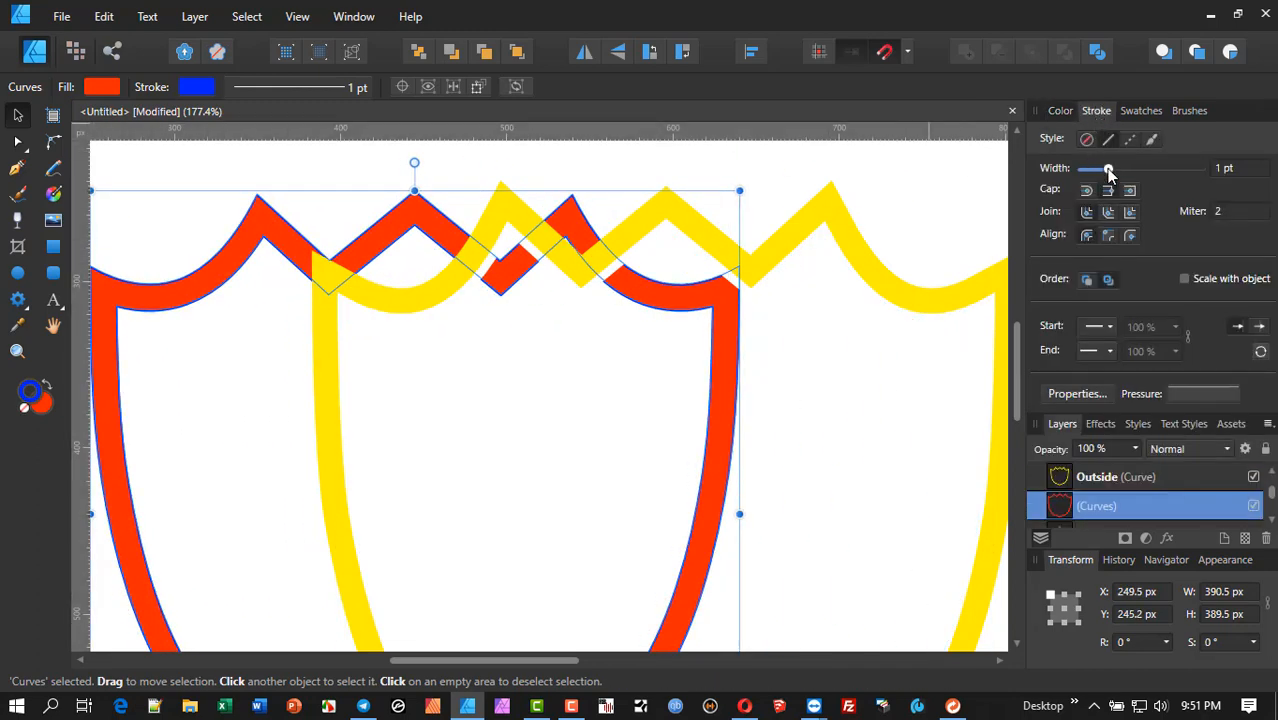
pyautogui.moveTo(1108, 170); pyautogui.dragTo(1116, 168)
pyautogui.click(196, 17)
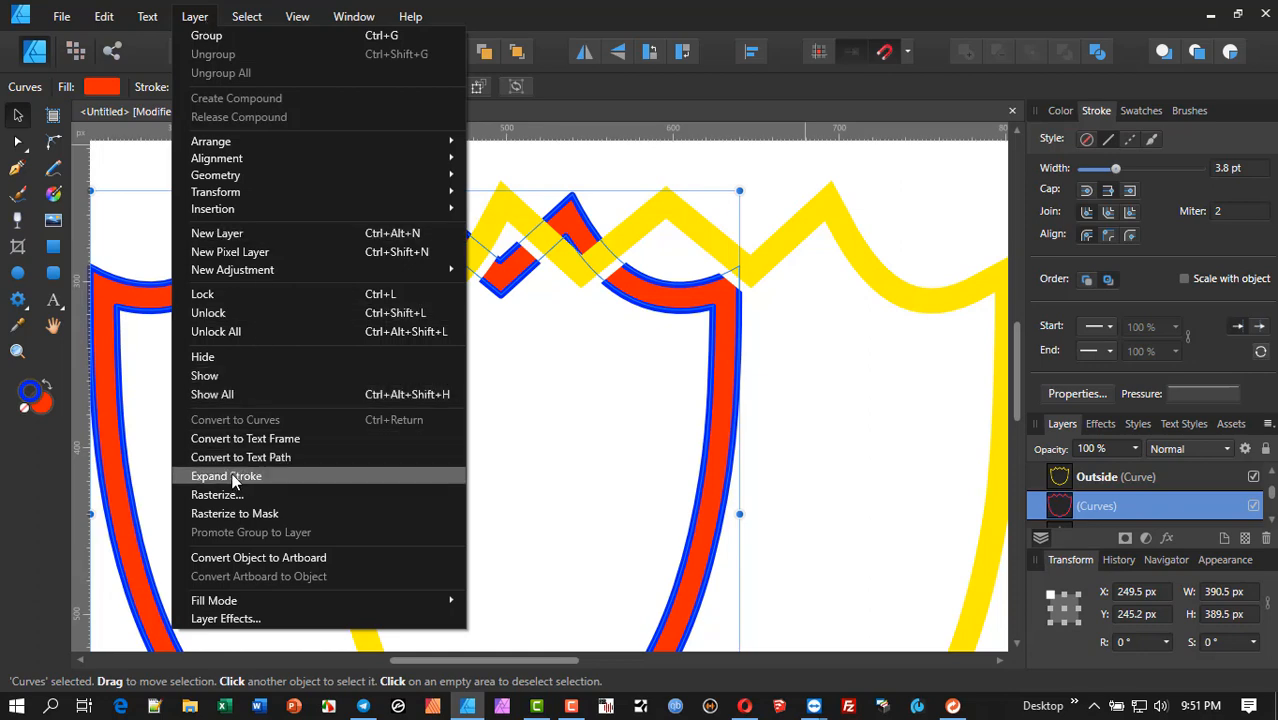
pyautogui.click(563, 12)
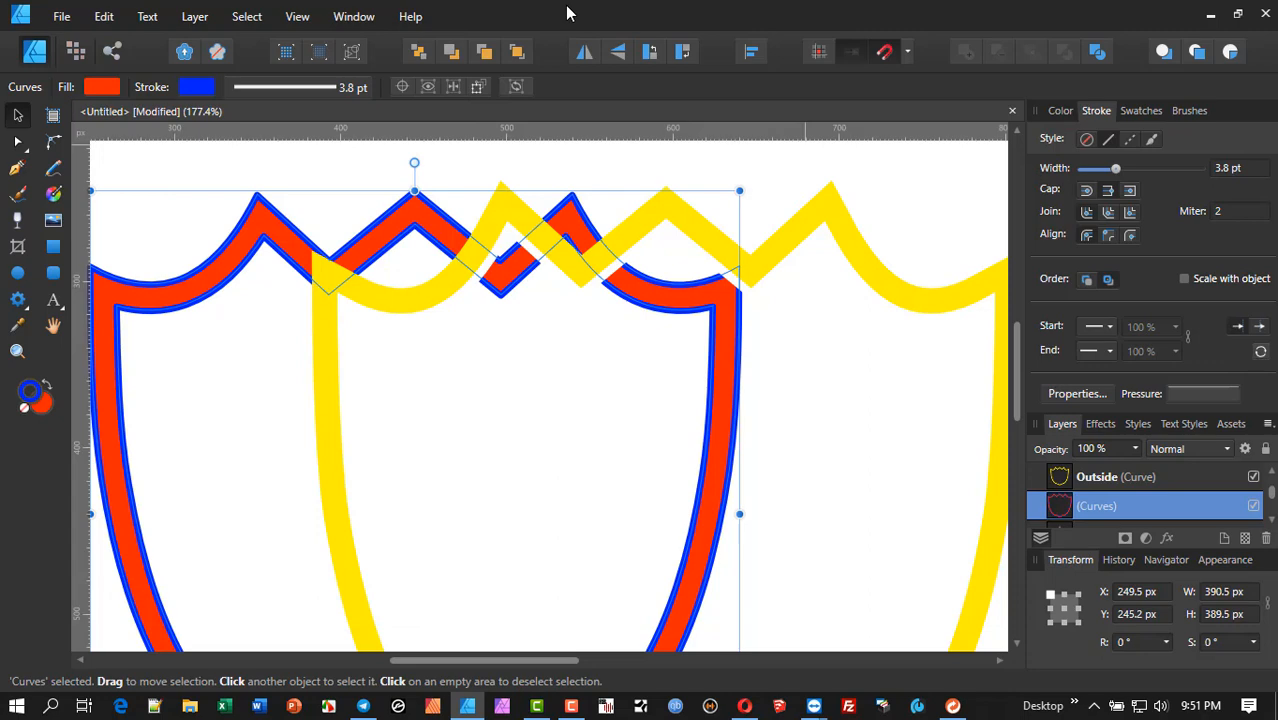
# - Undo the blue stroke edits, the move and the stroke expansion of the Inside curve
pyautogui.hotkey('ctrl', 'z')
pyautogui.hotkey('ctrl', 'z')
pyautogui.hotkey('ctrl', 'z')
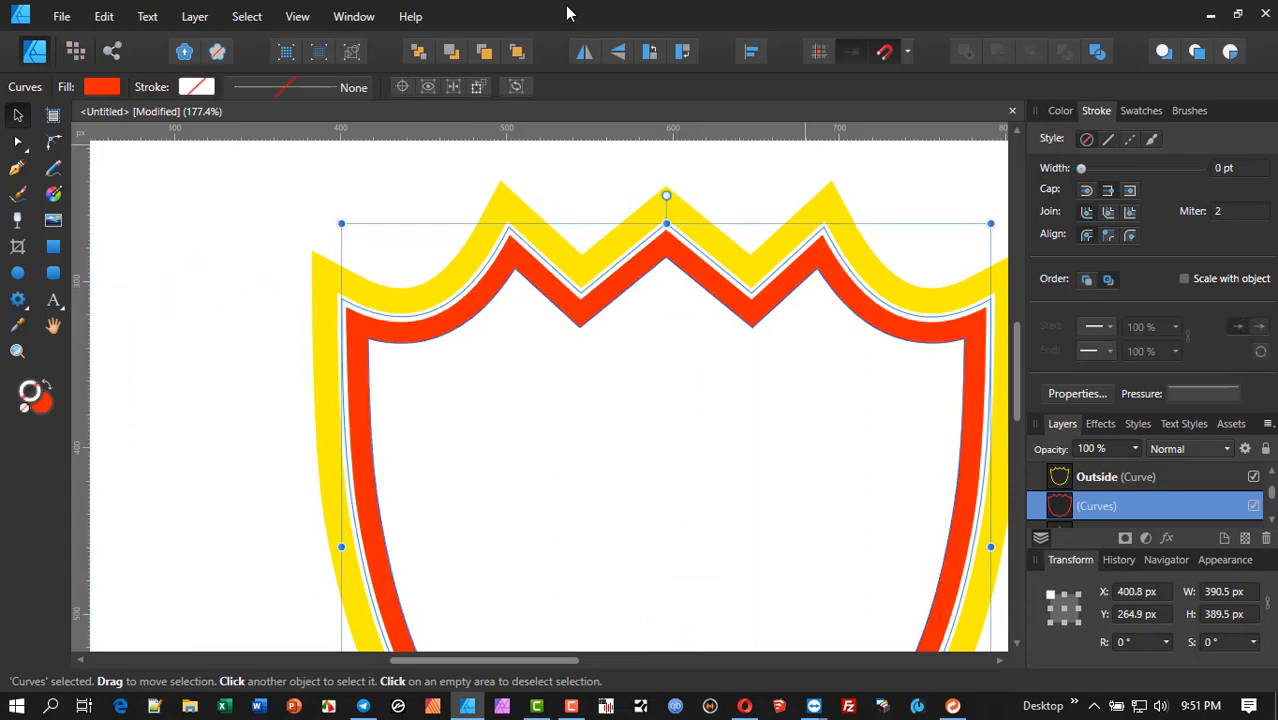
pyautogui.hotkey('ctrl', 'z')
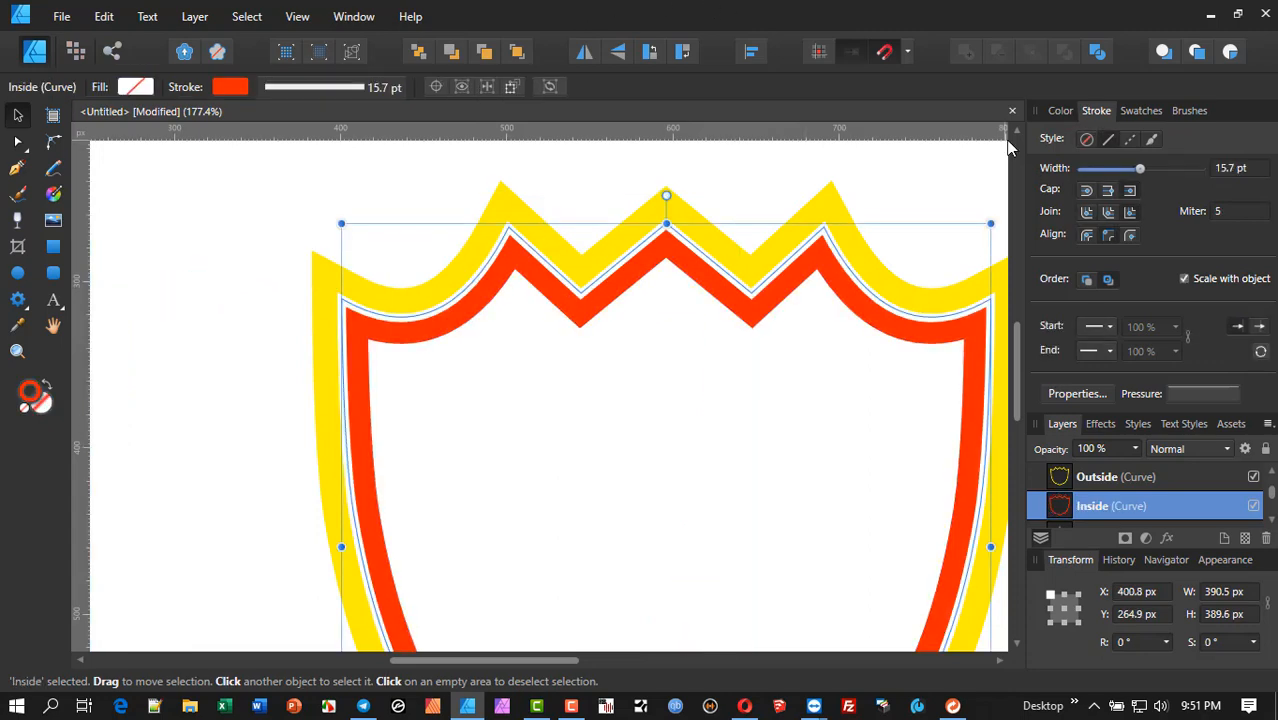
# - Move the yellow Outside curve left to about X 92.5 px and widen its stroke to about 33.7 pt
pyautogui.click(1052, 113)
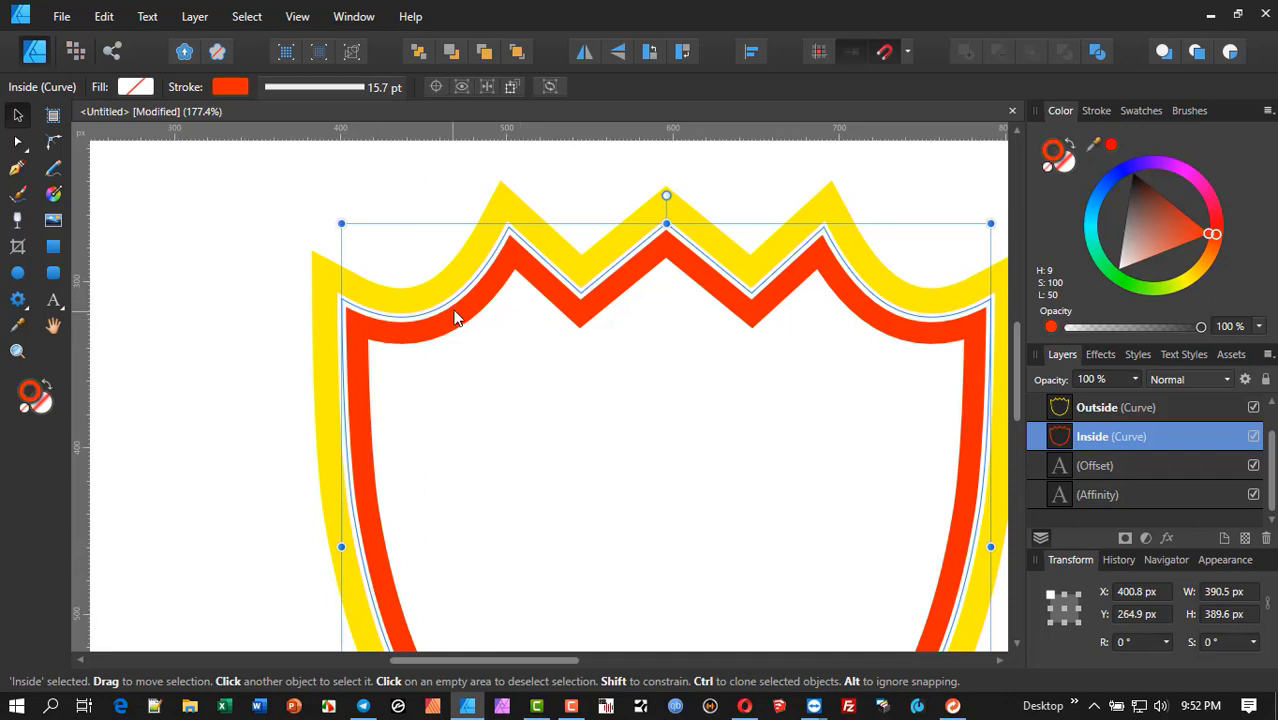
pyautogui.scroll(-5, 591, 257)
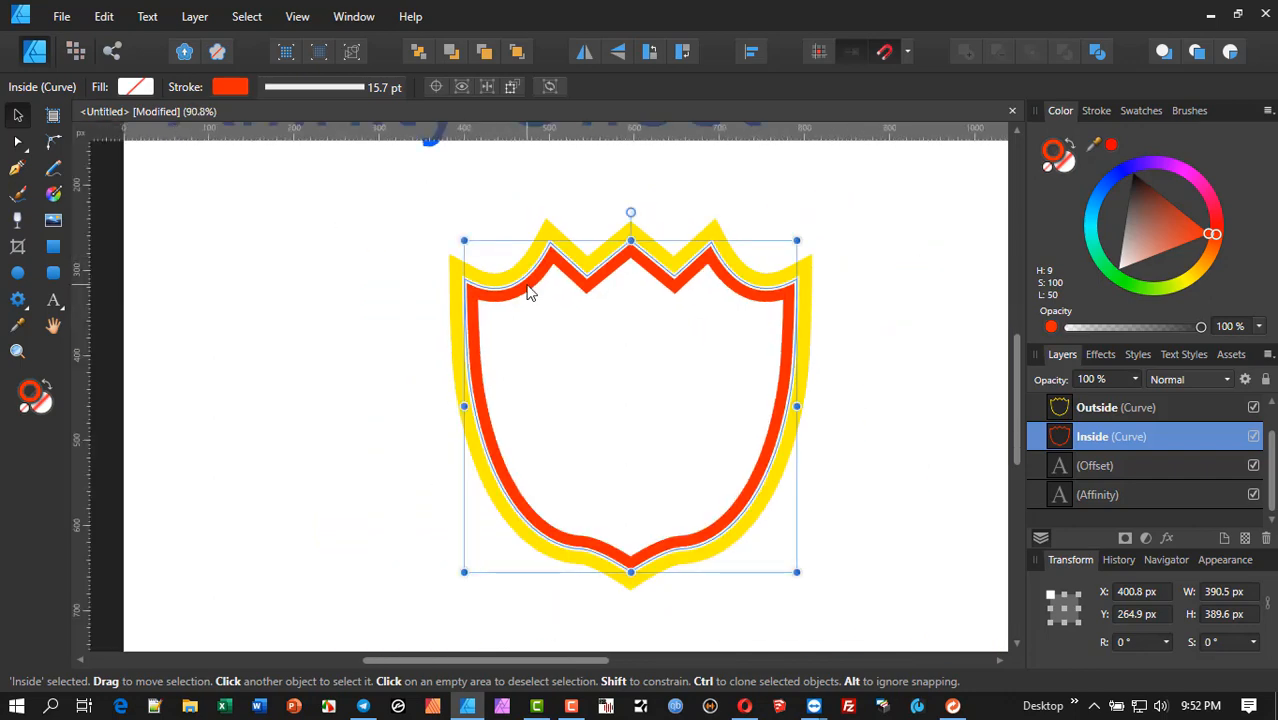
pyautogui.click(528, 290)
pyautogui.moveTo(528, 290); pyautogui.dragTo(296, 285)
pyautogui.click(1096, 110)
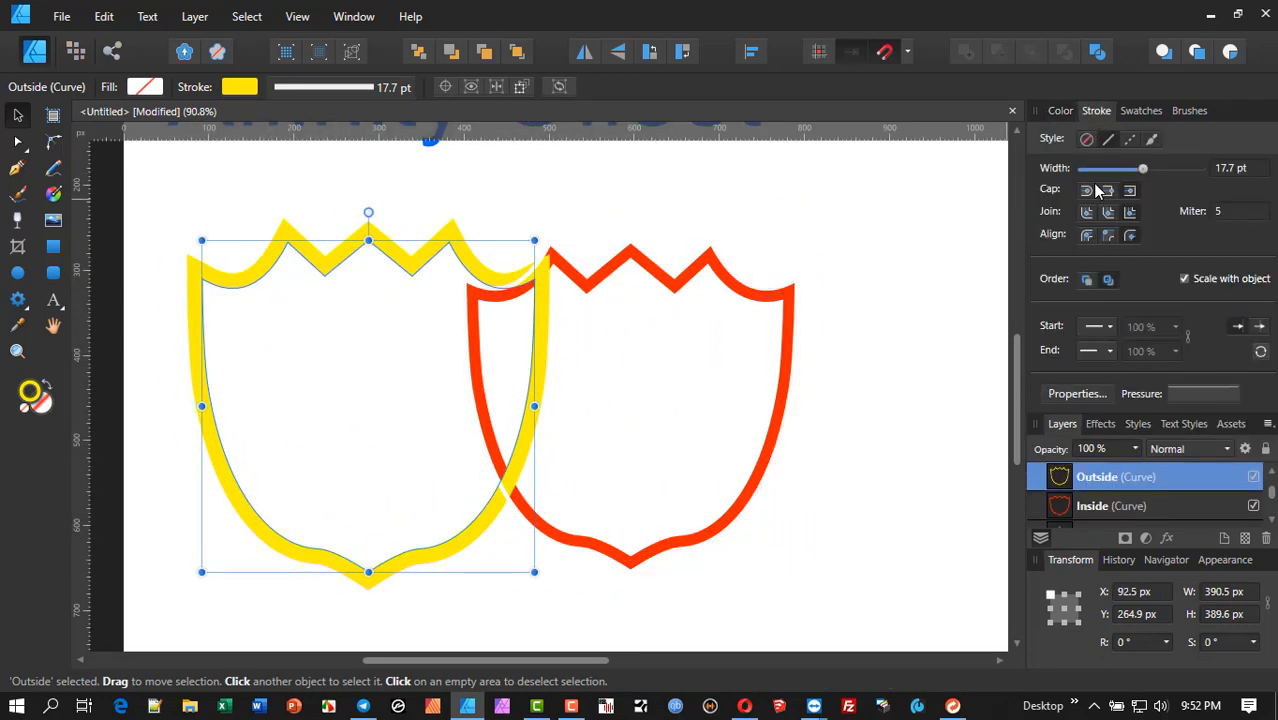
pyautogui.moveTo(1143, 168); pyautogui.dragTo(1164, 168)
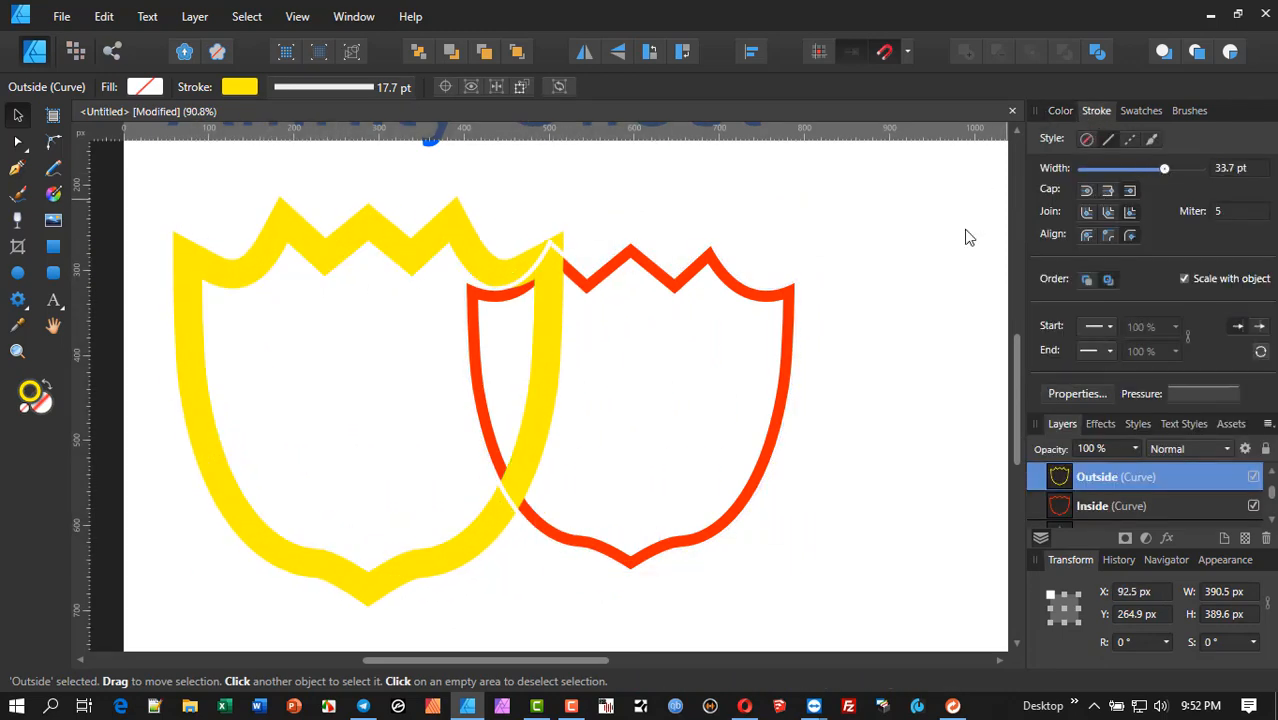
pyautogui.hscroll(-2, 369, 215)
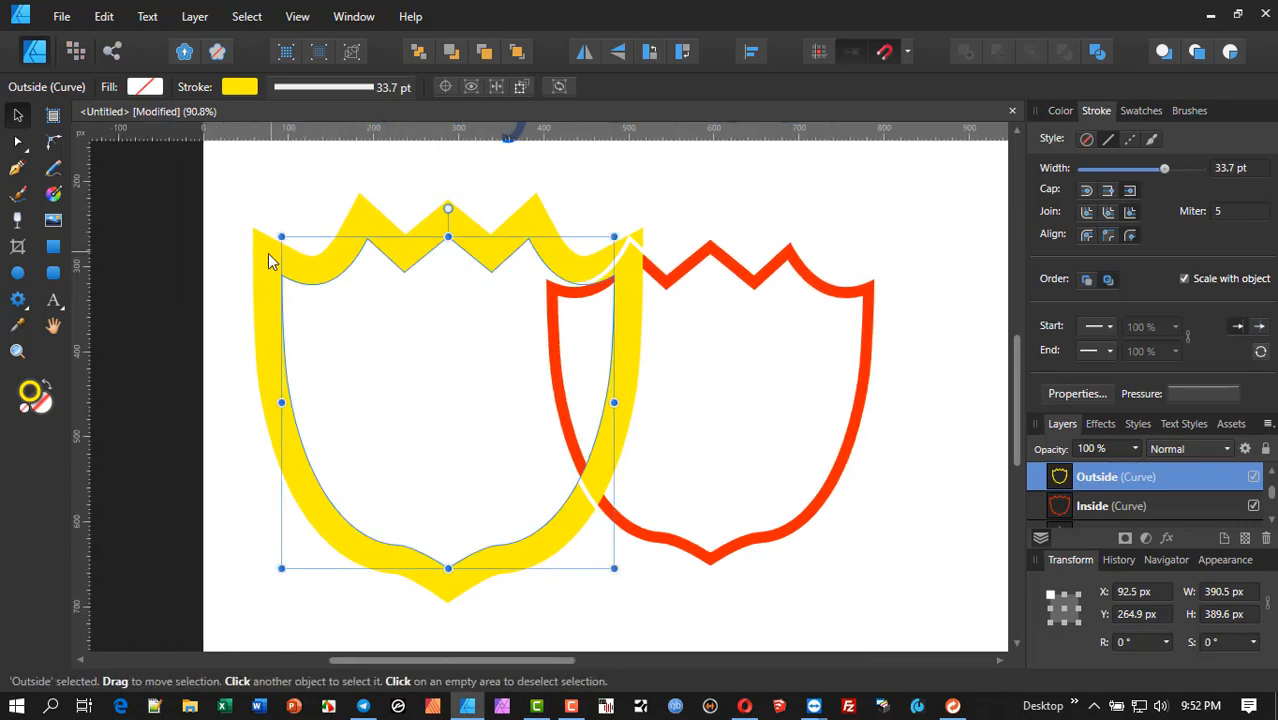
# - Expand the Outside curve's yellow stroke into a filled shape and shift it slightly down and left
pyautogui.click(194, 16)
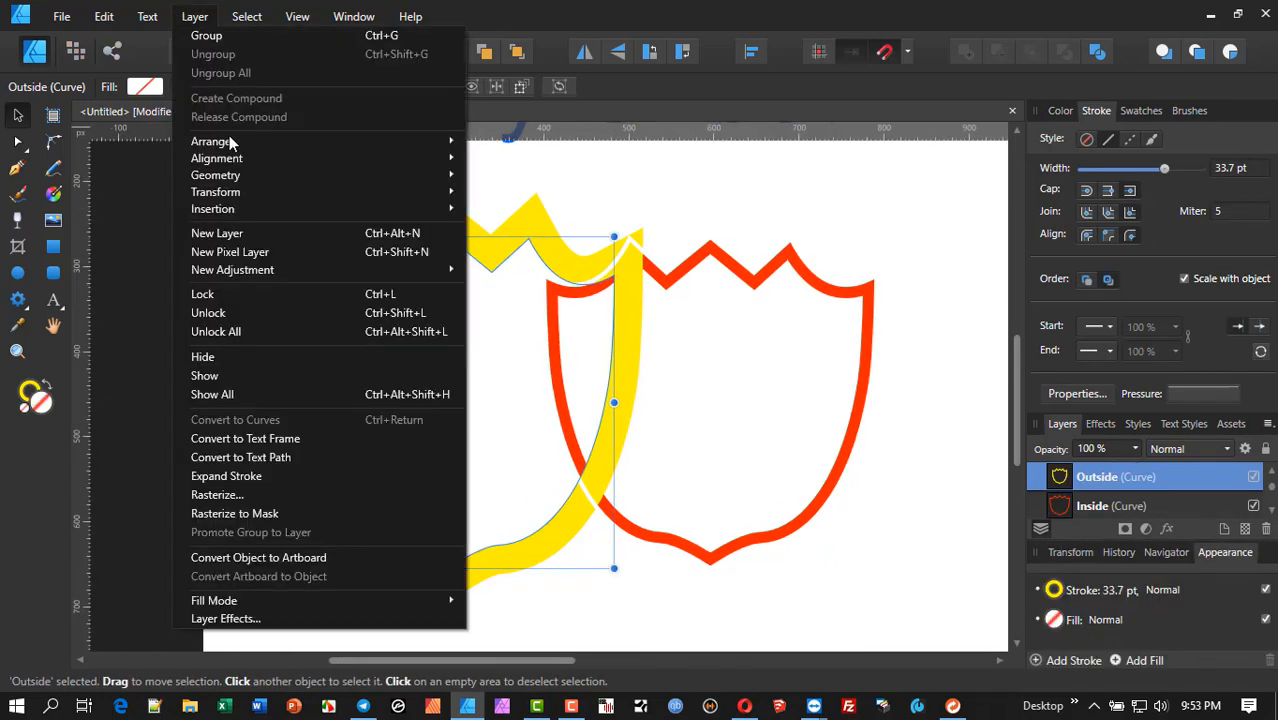
pyautogui.click(323, 478)
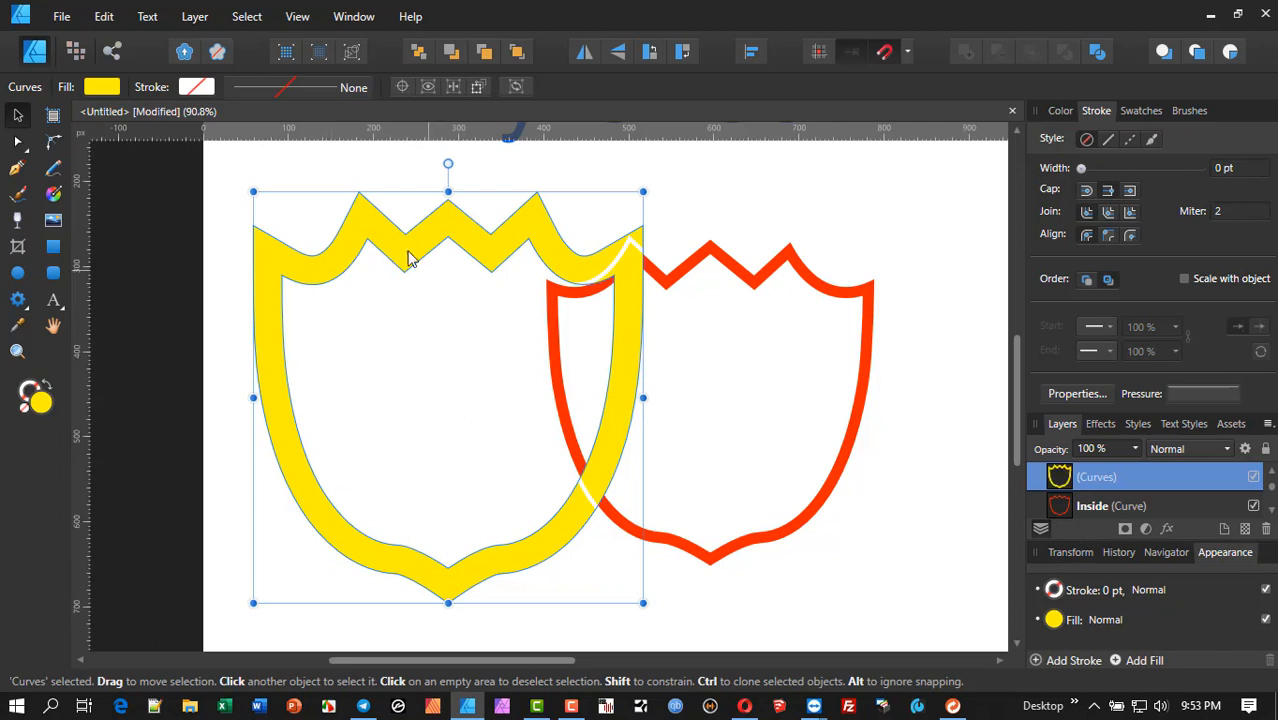
pyautogui.moveTo(357, 208); pyautogui.dragTo(320, 263)
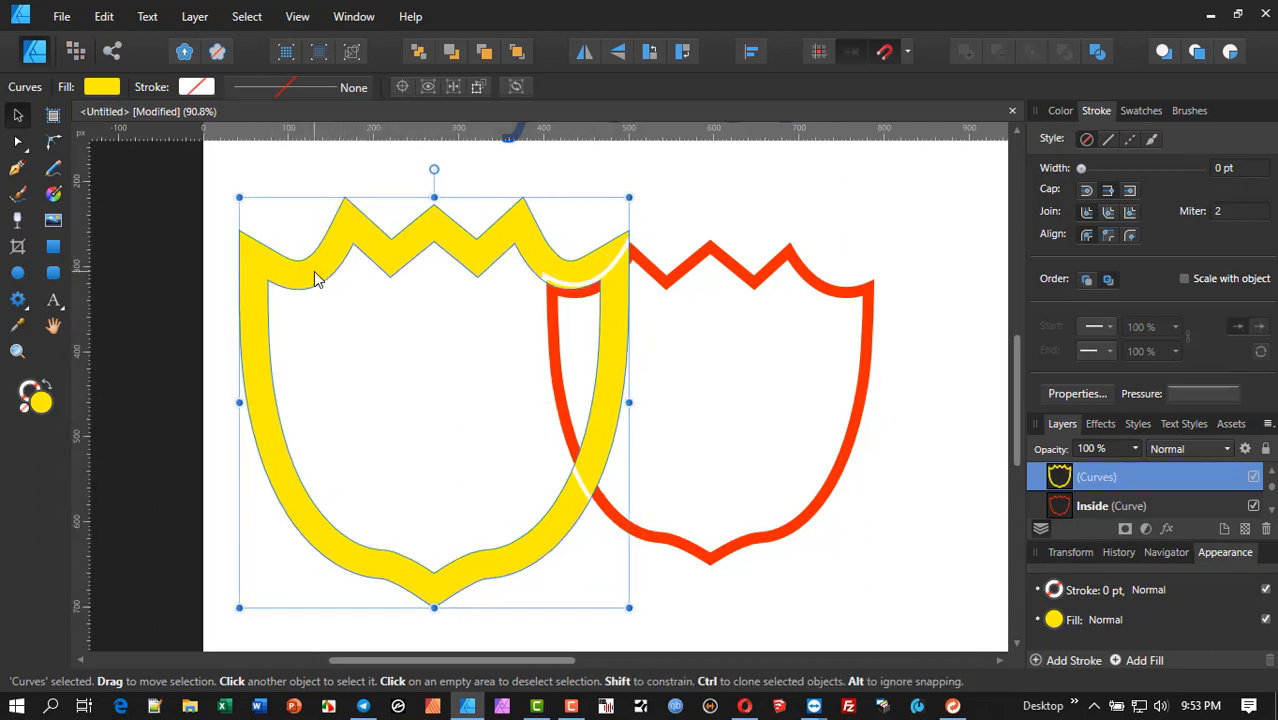
# - Apply a linear yellow-to-dark-olive gradient fill across the expanded outline's upper part and adjust its midpoint
pyautogui.click(53, 193)
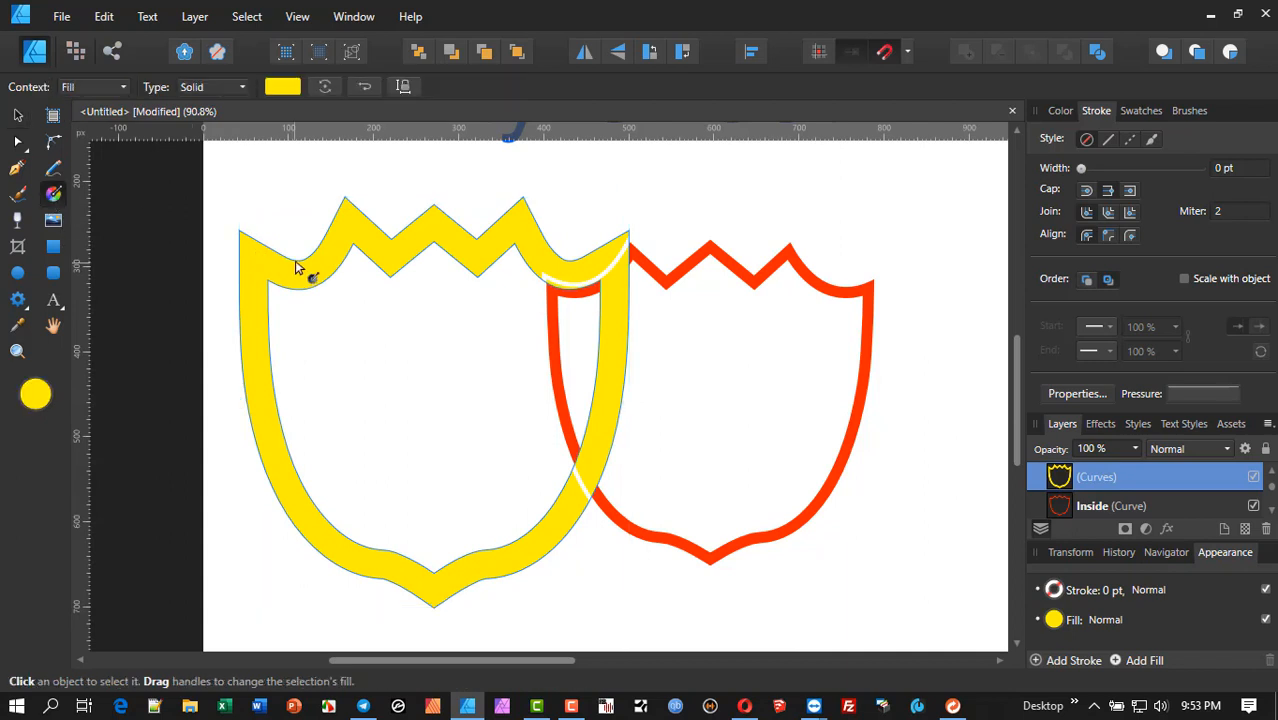
pyautogui.moveTo(295, 253); pyautogui.dragTo(471, 241)
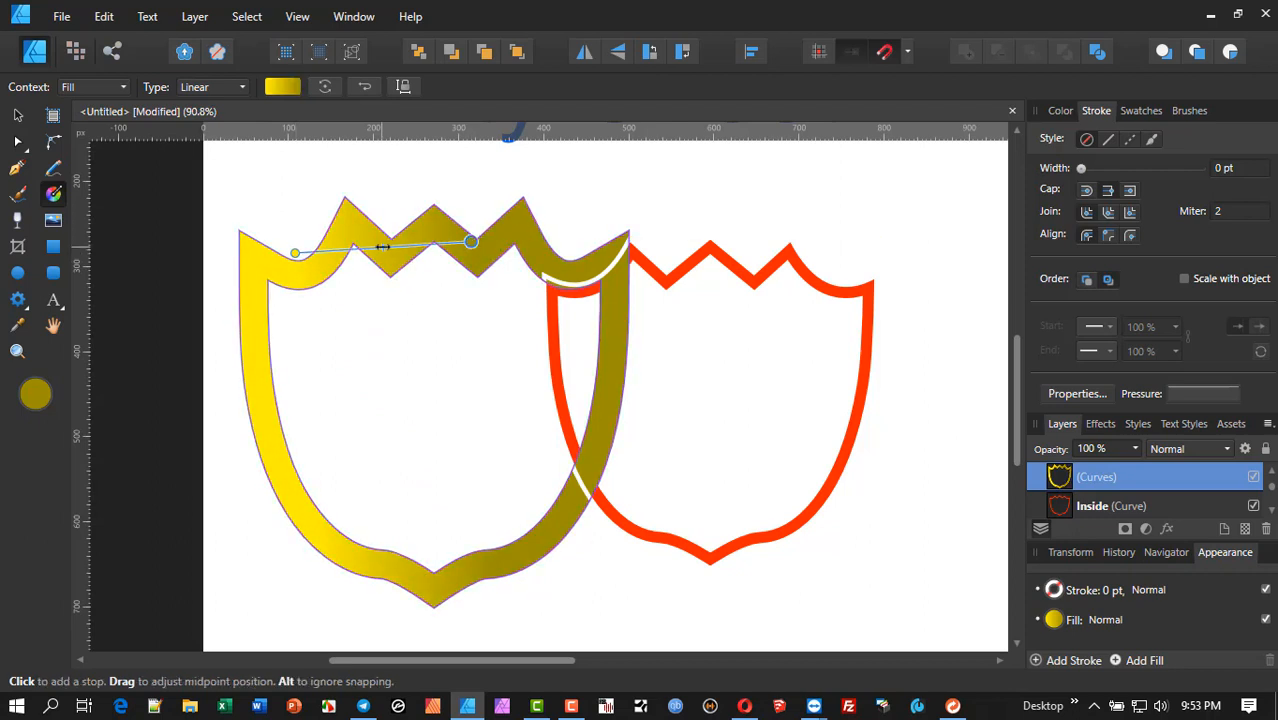
pyautogui.moveTo(383, 246)
pyautogui.mouseDown()
pyautogui.moveTo(422, 242)
pyautogui.moveTo(388, 246)
pyautogui.mouseUp()
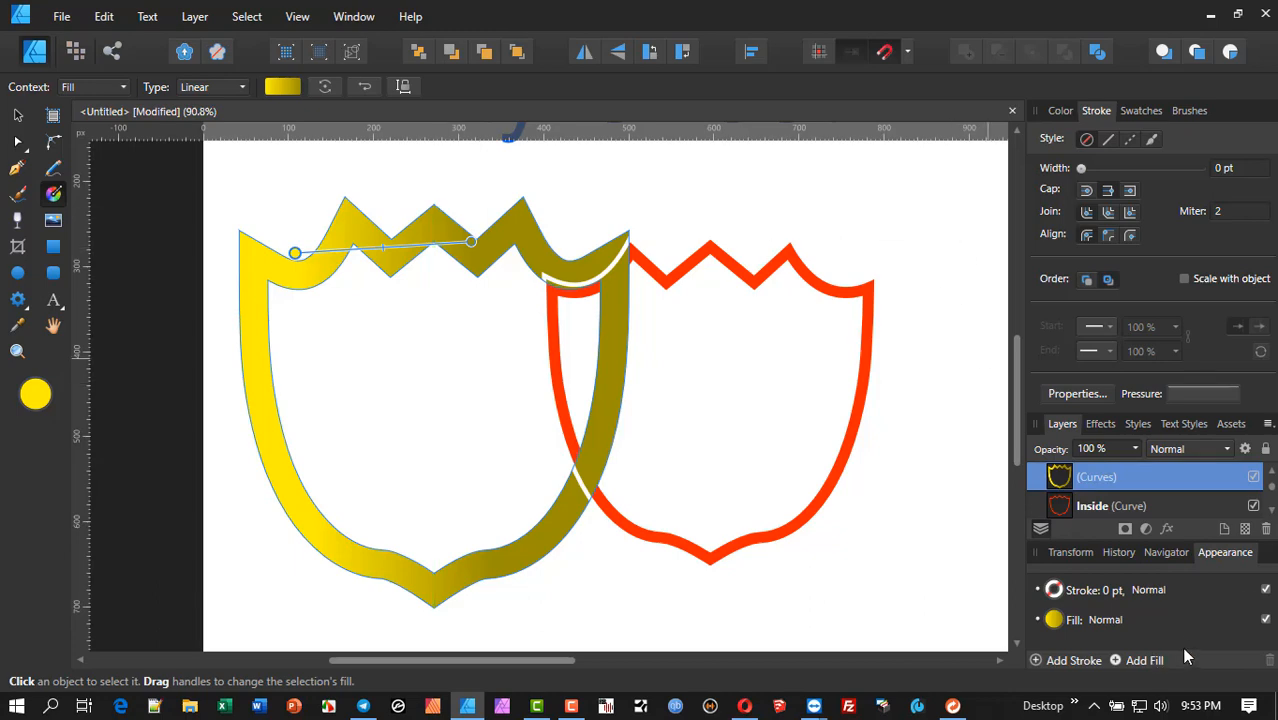
# - Roll the document history back to the line weight change made before the Outside curve was moved
pyautogui.click(1117, 553)
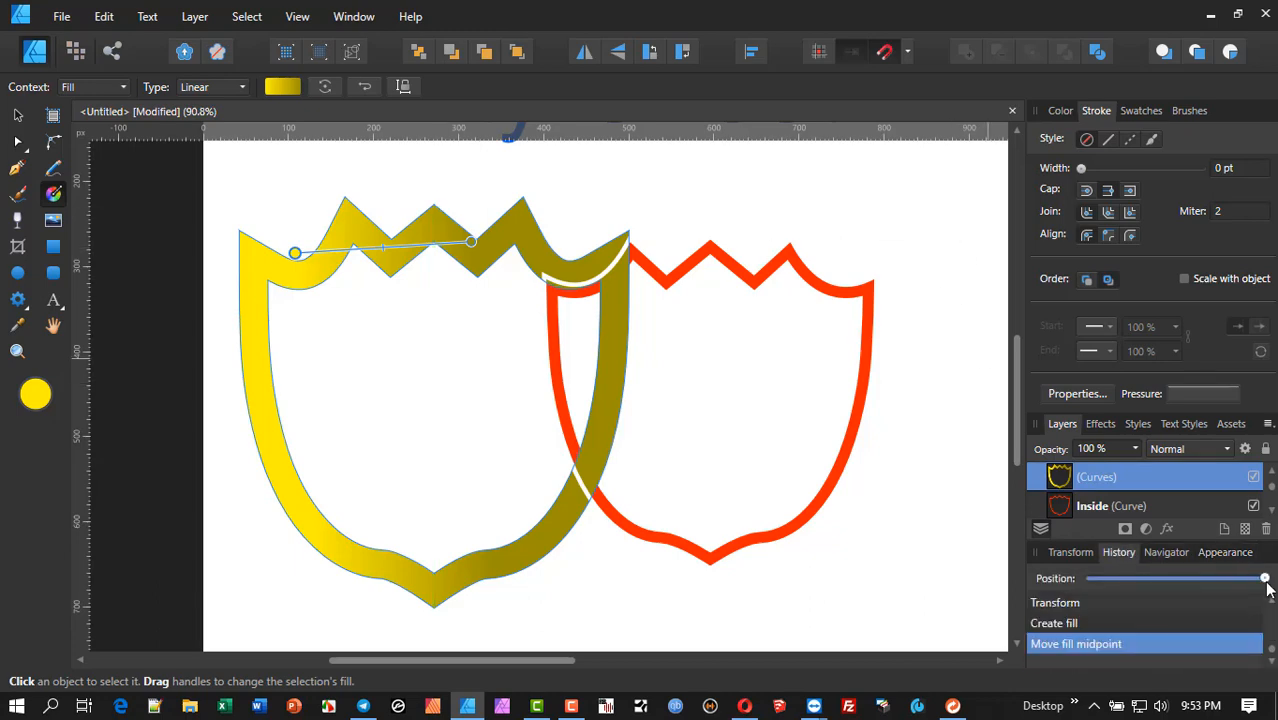
pyautogui.moveTo(1264, 579)
pyautogui.mouseDown()
pyautogui.moveTo(1232, 581)
pyautogui.moveTo(1264, 586)
pyautogui.mouseUp()
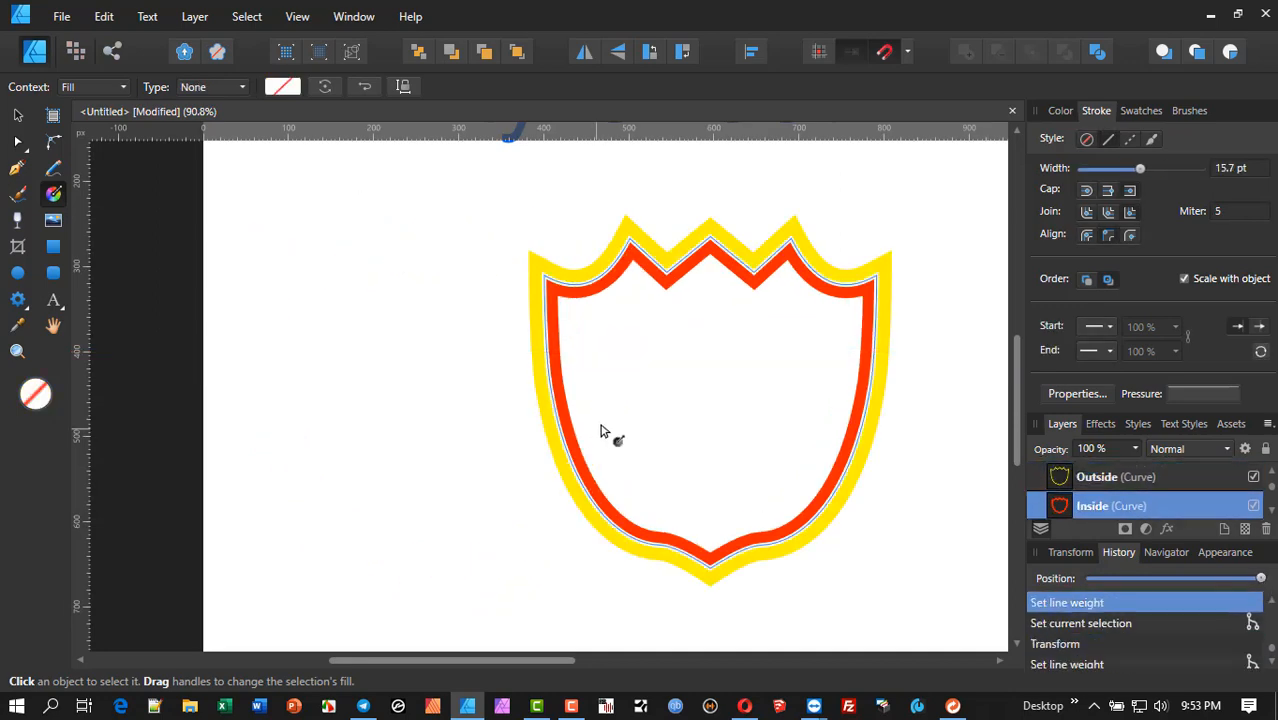
pyautogui.scroll(2, 698, 389)
pyautogui.scroll(-1, 698, 395)
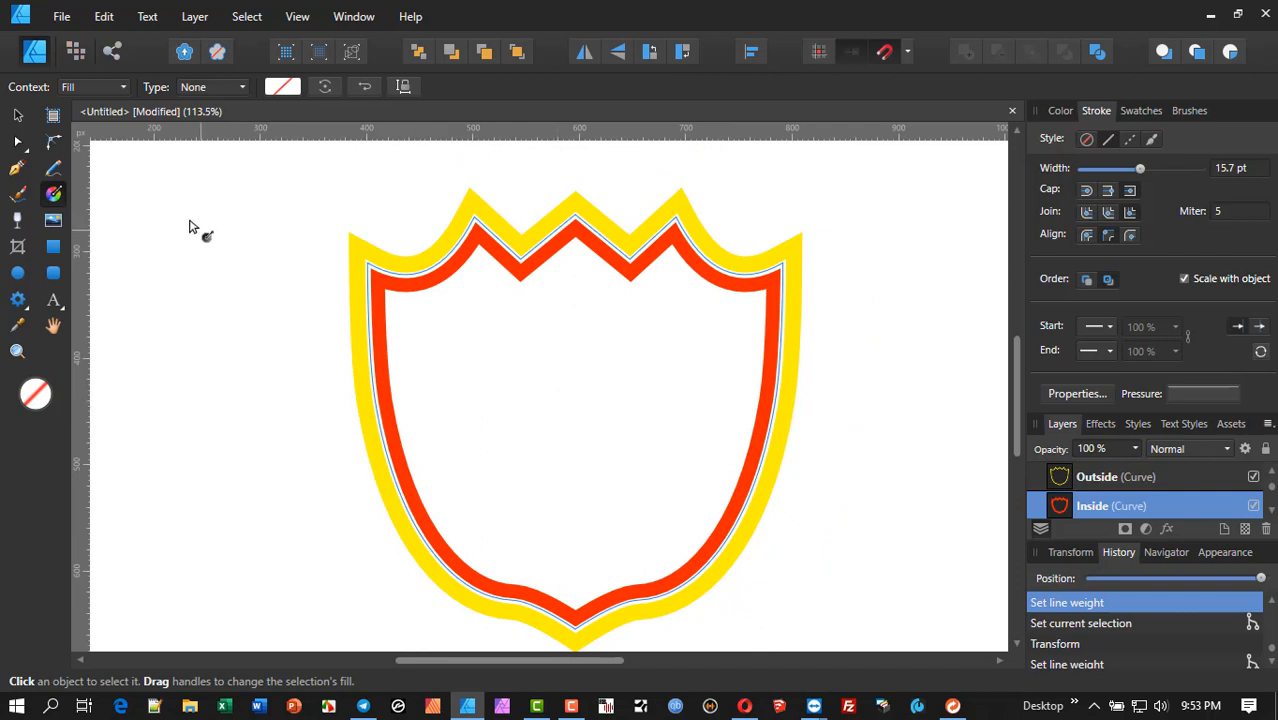
# - Switch to the Move tool and clear the selection so the shield outlines show without handles
pyautogui.click(18, 115)
pyautogui.click(182, 186)
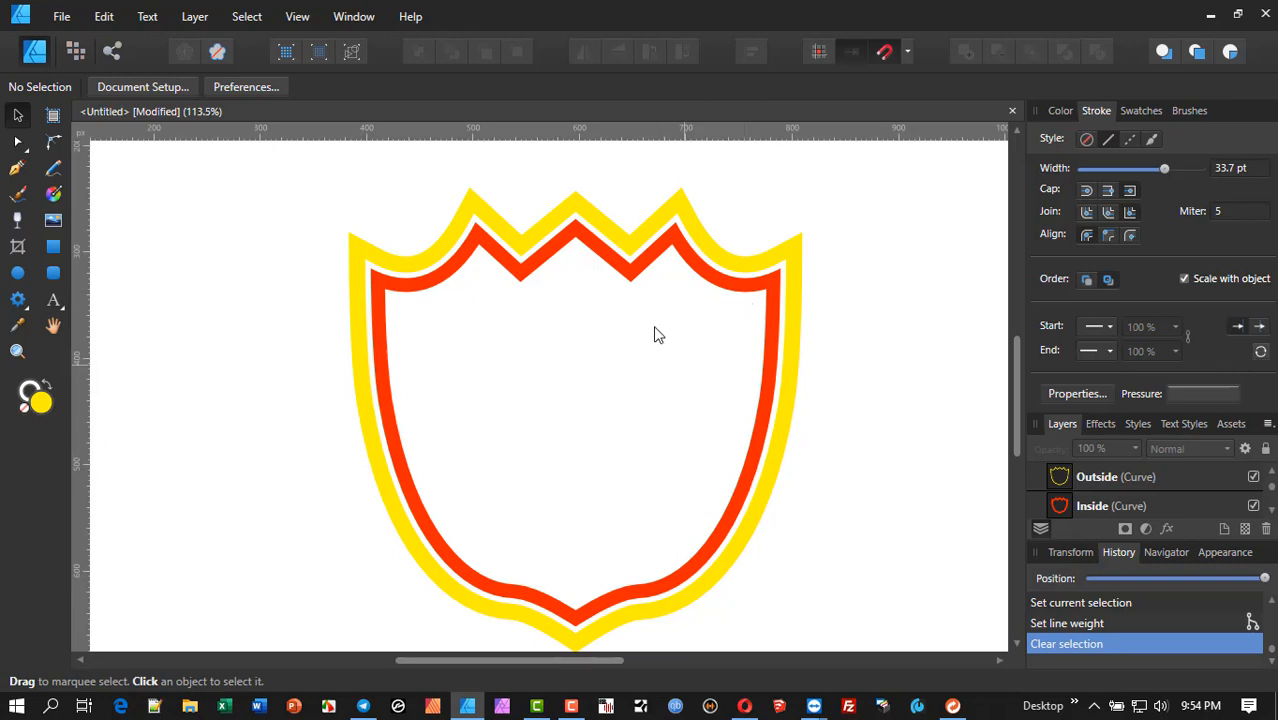
pyautogui.scroll(-3, 593, 322)
pyautogui.moveTo(463, 355); pyautogui.dragTo(433, 371)
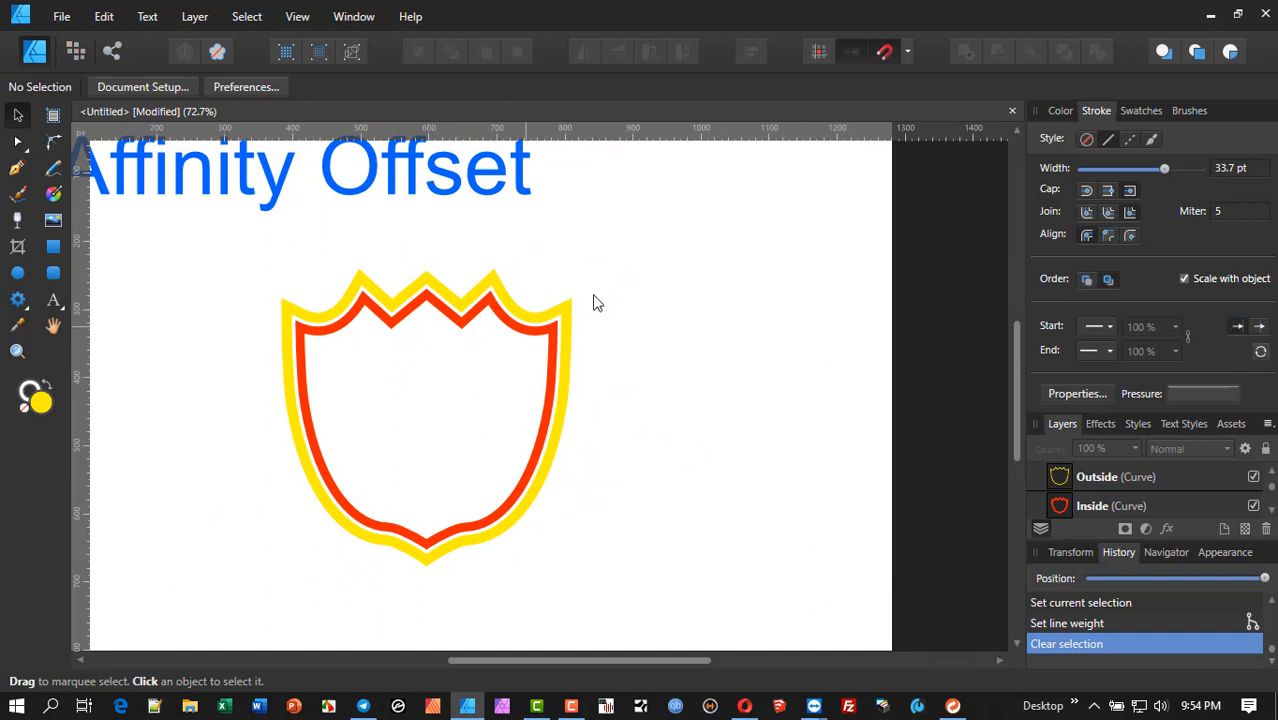
pyautogui.scroll(1, 478, 400)
pyautogui.moveTo(474, 394); pyautogui.dragTo(490, 372)
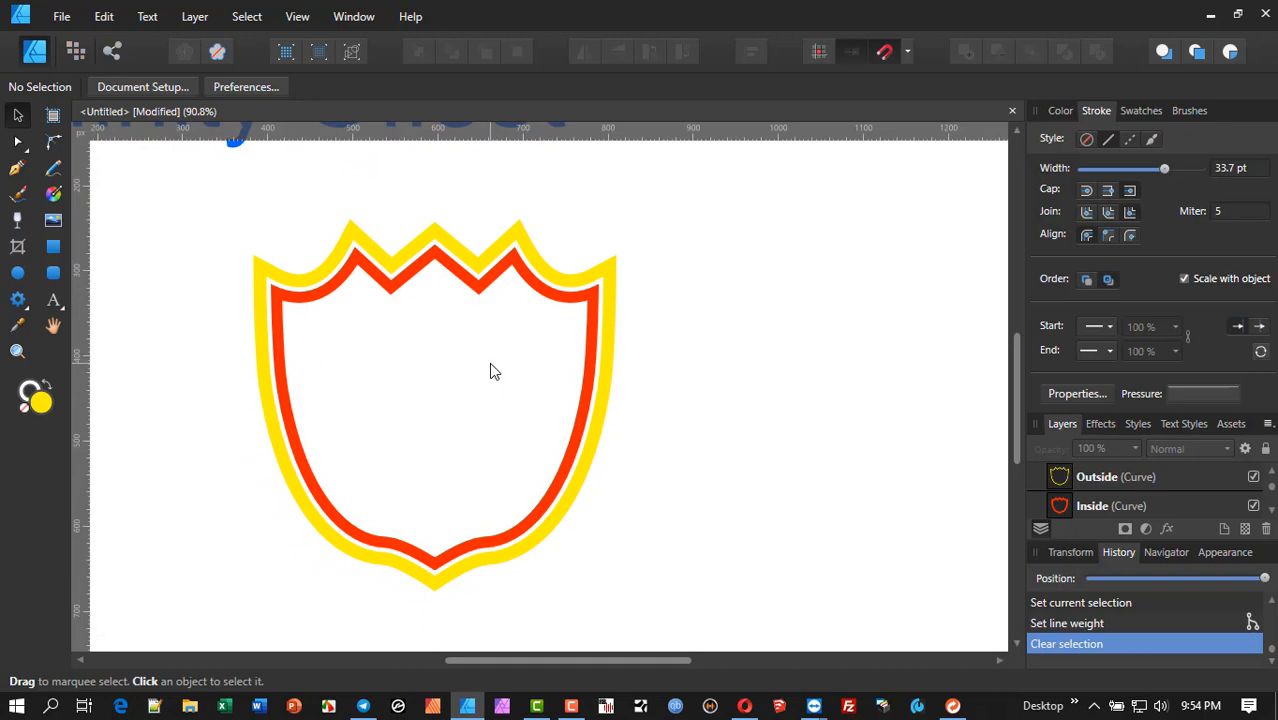